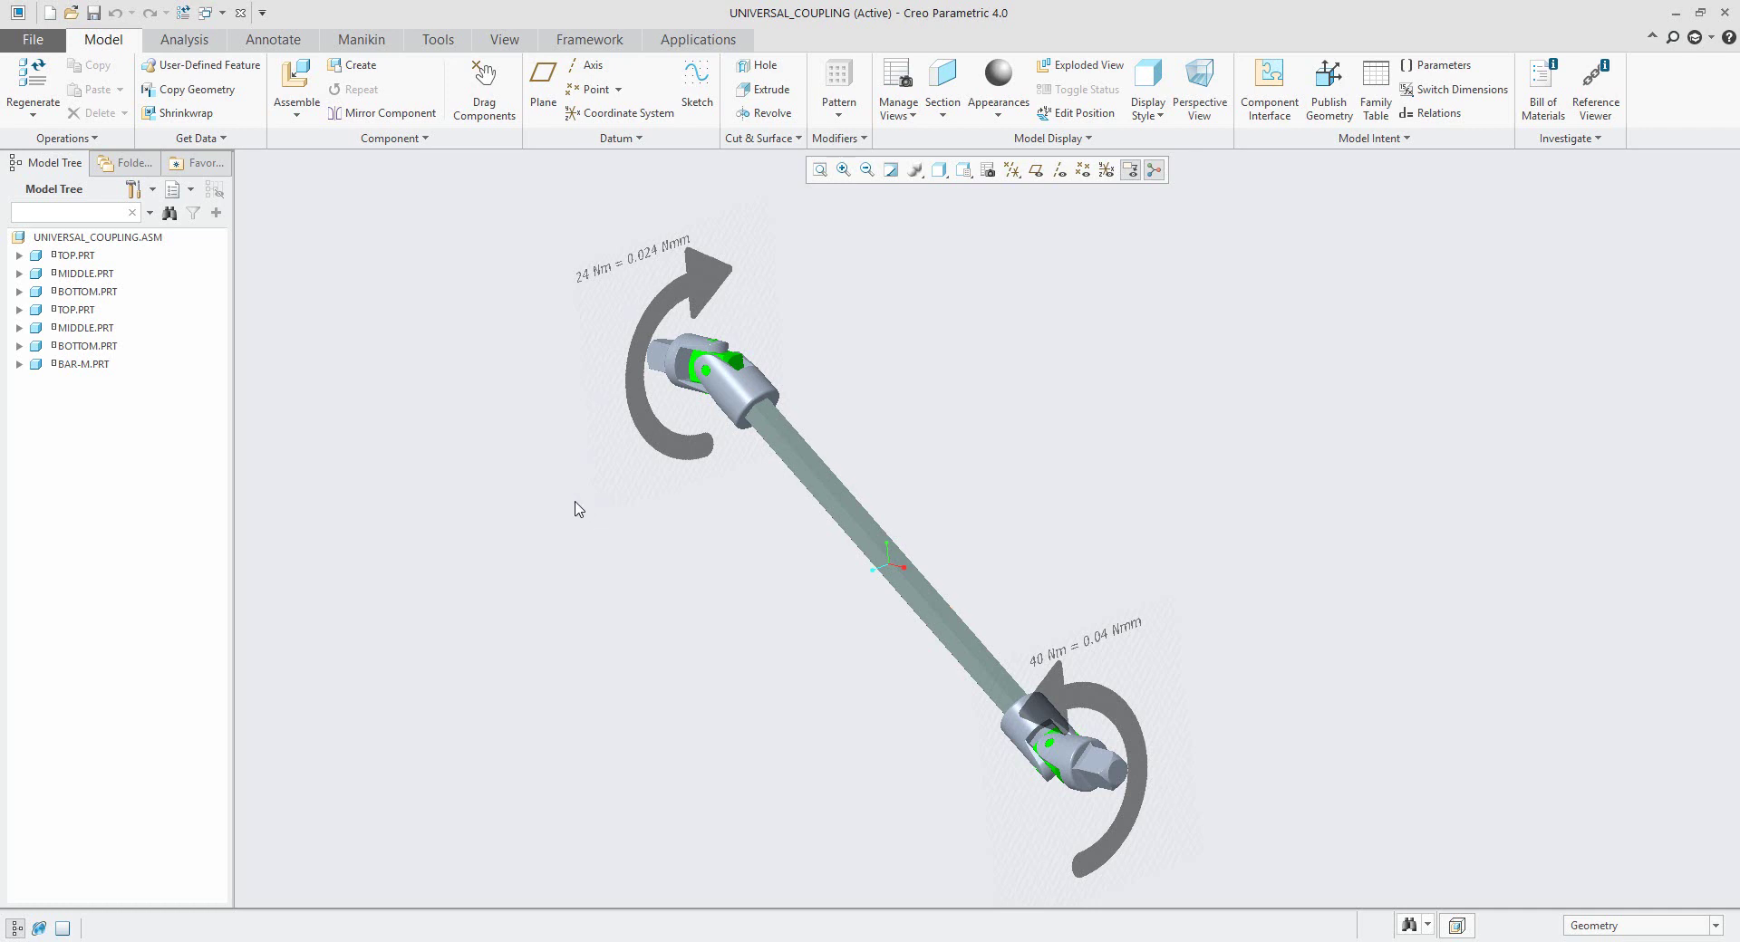
Step: Review the friction settings in the dynamic properties of the rotation axis of the first TOP.PRT's pin connection, then accept the placement
left_click(69, 258)
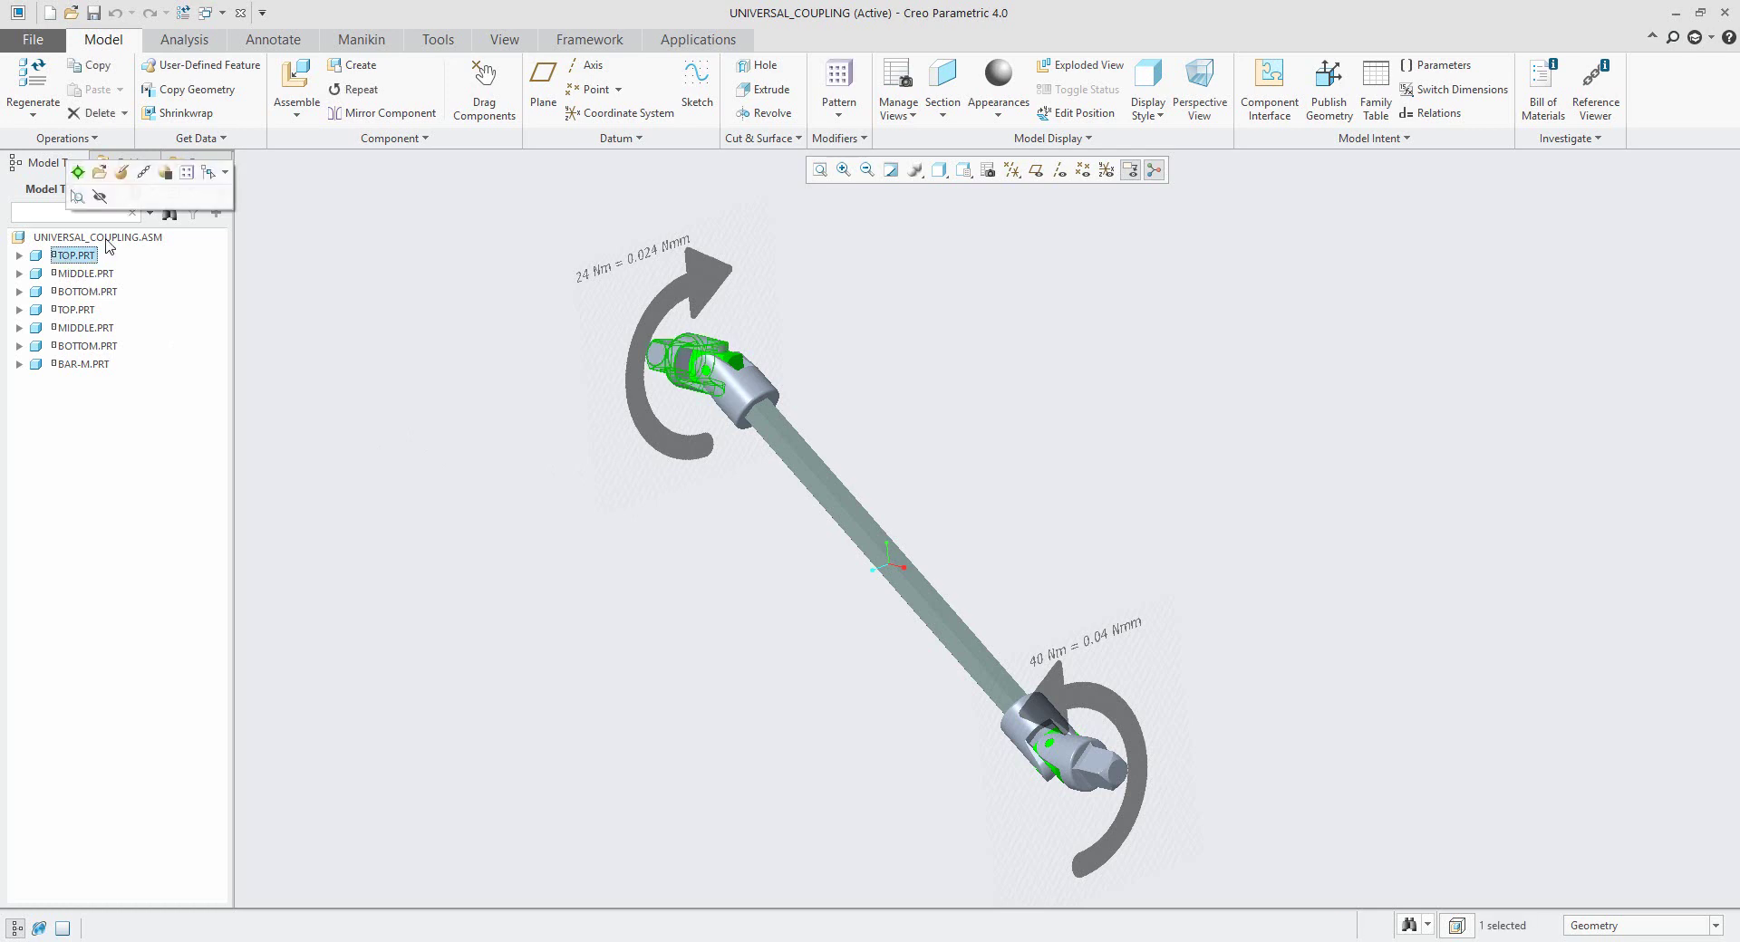
left_click(121, 173)
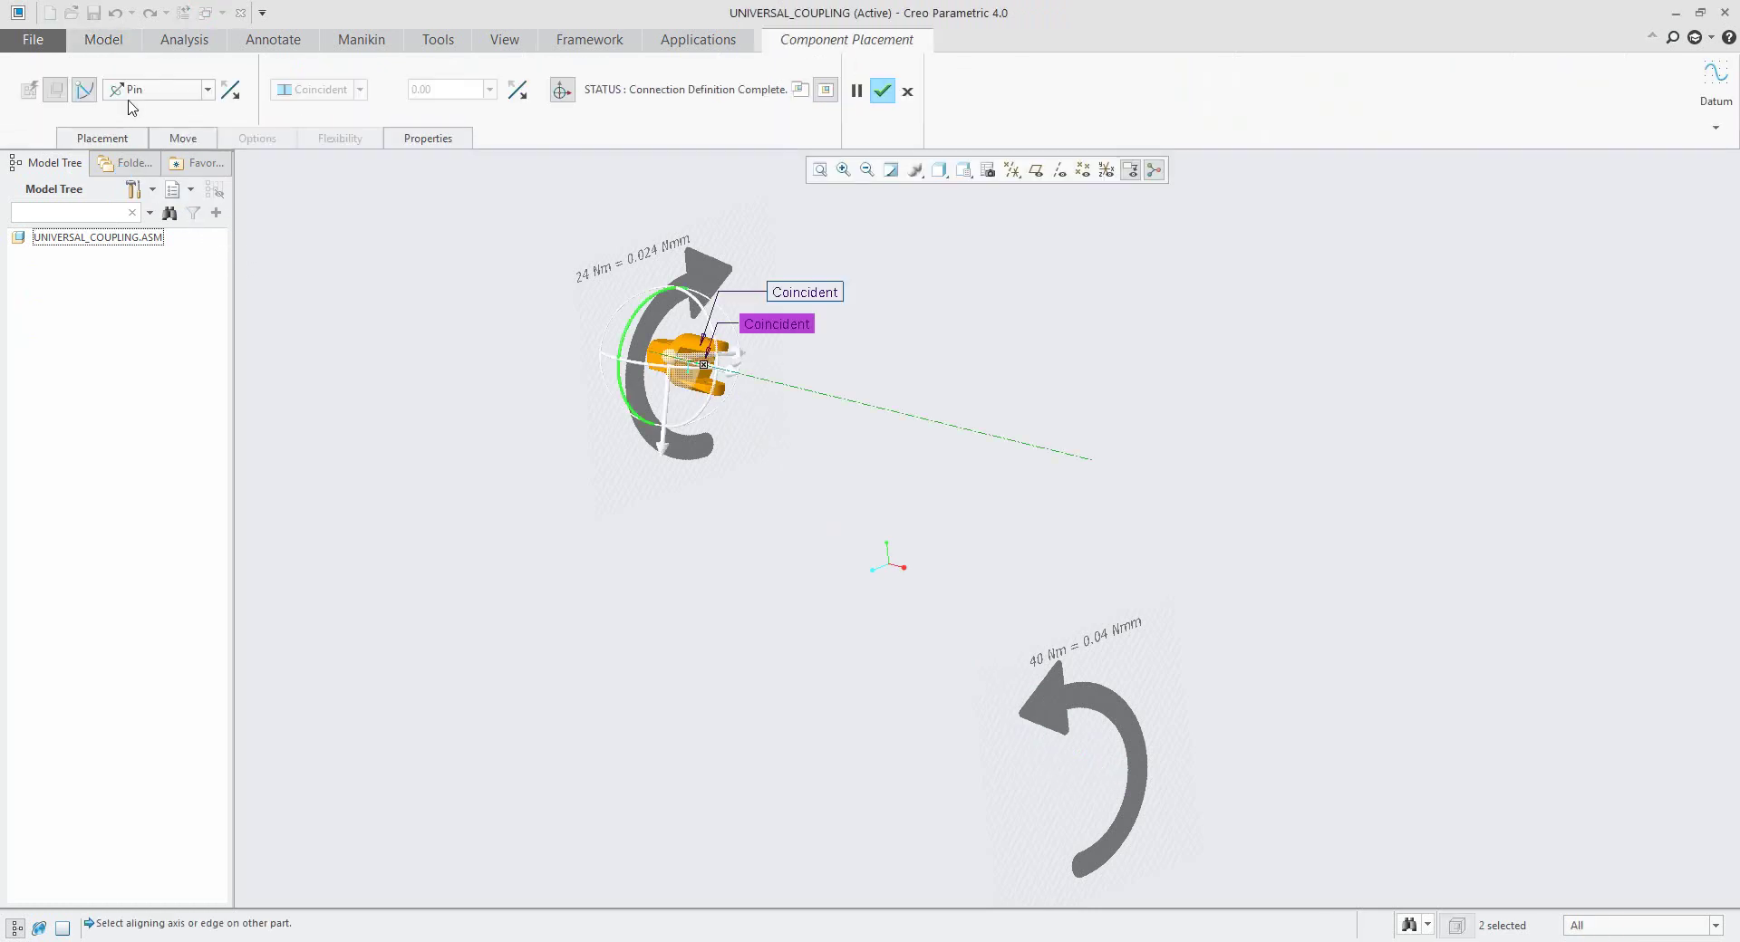
left_click(103, 139)
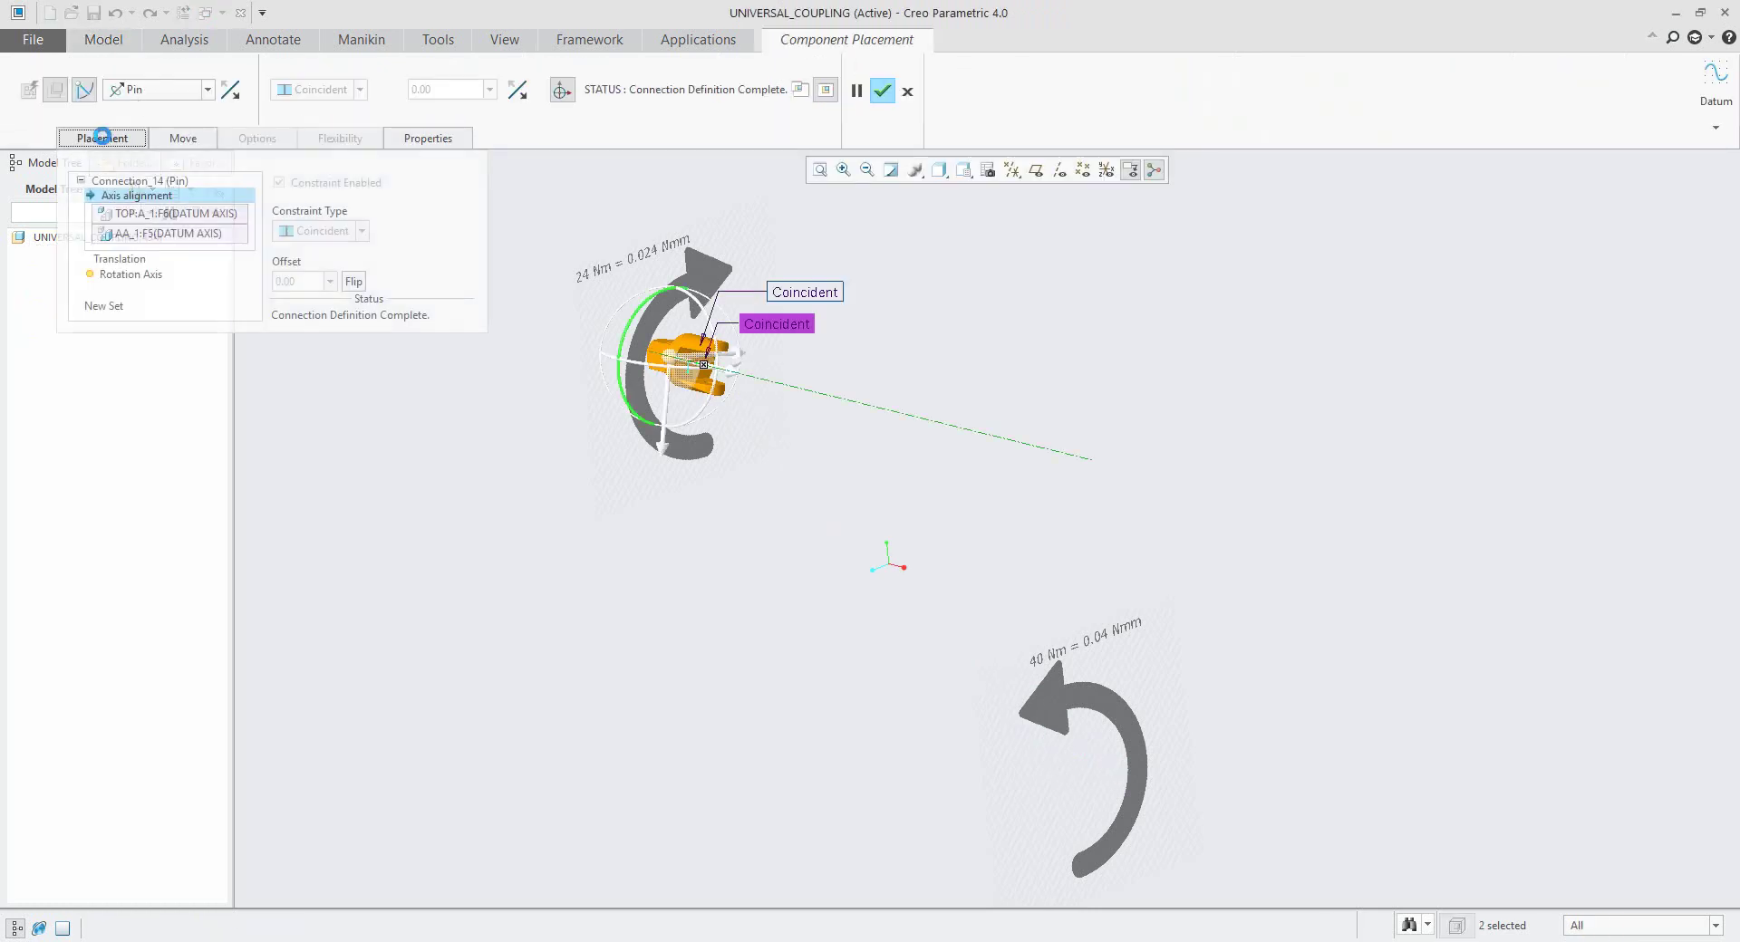
left_click(145, 279)
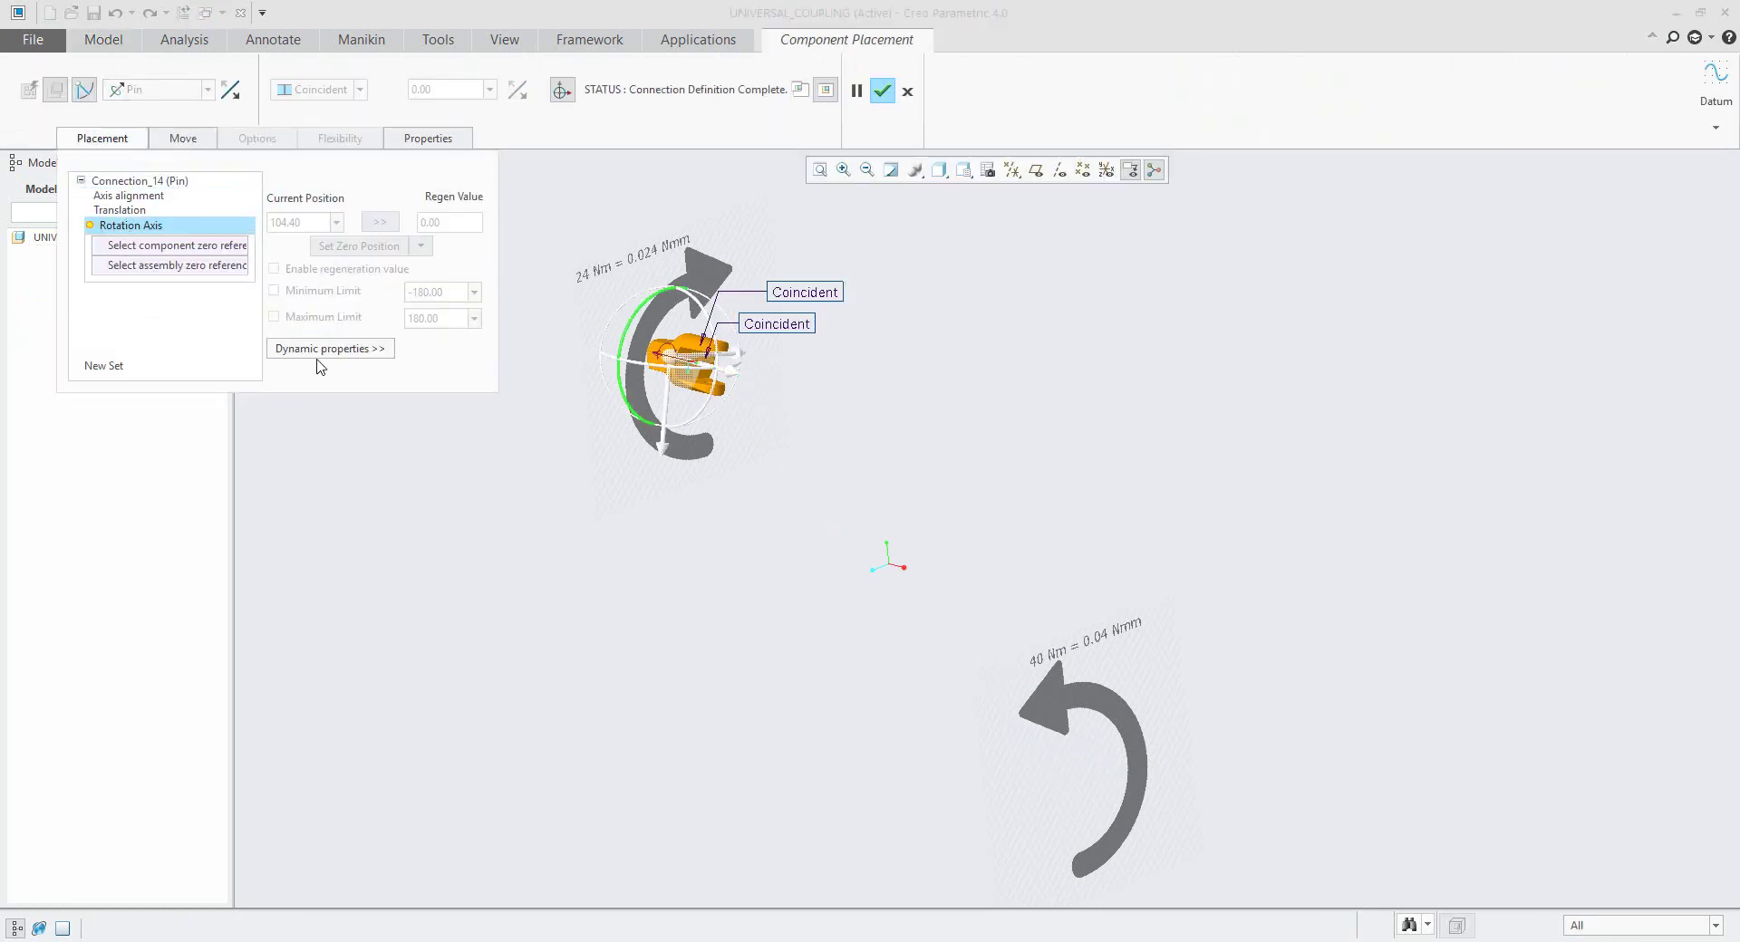
left_click(317, 354)
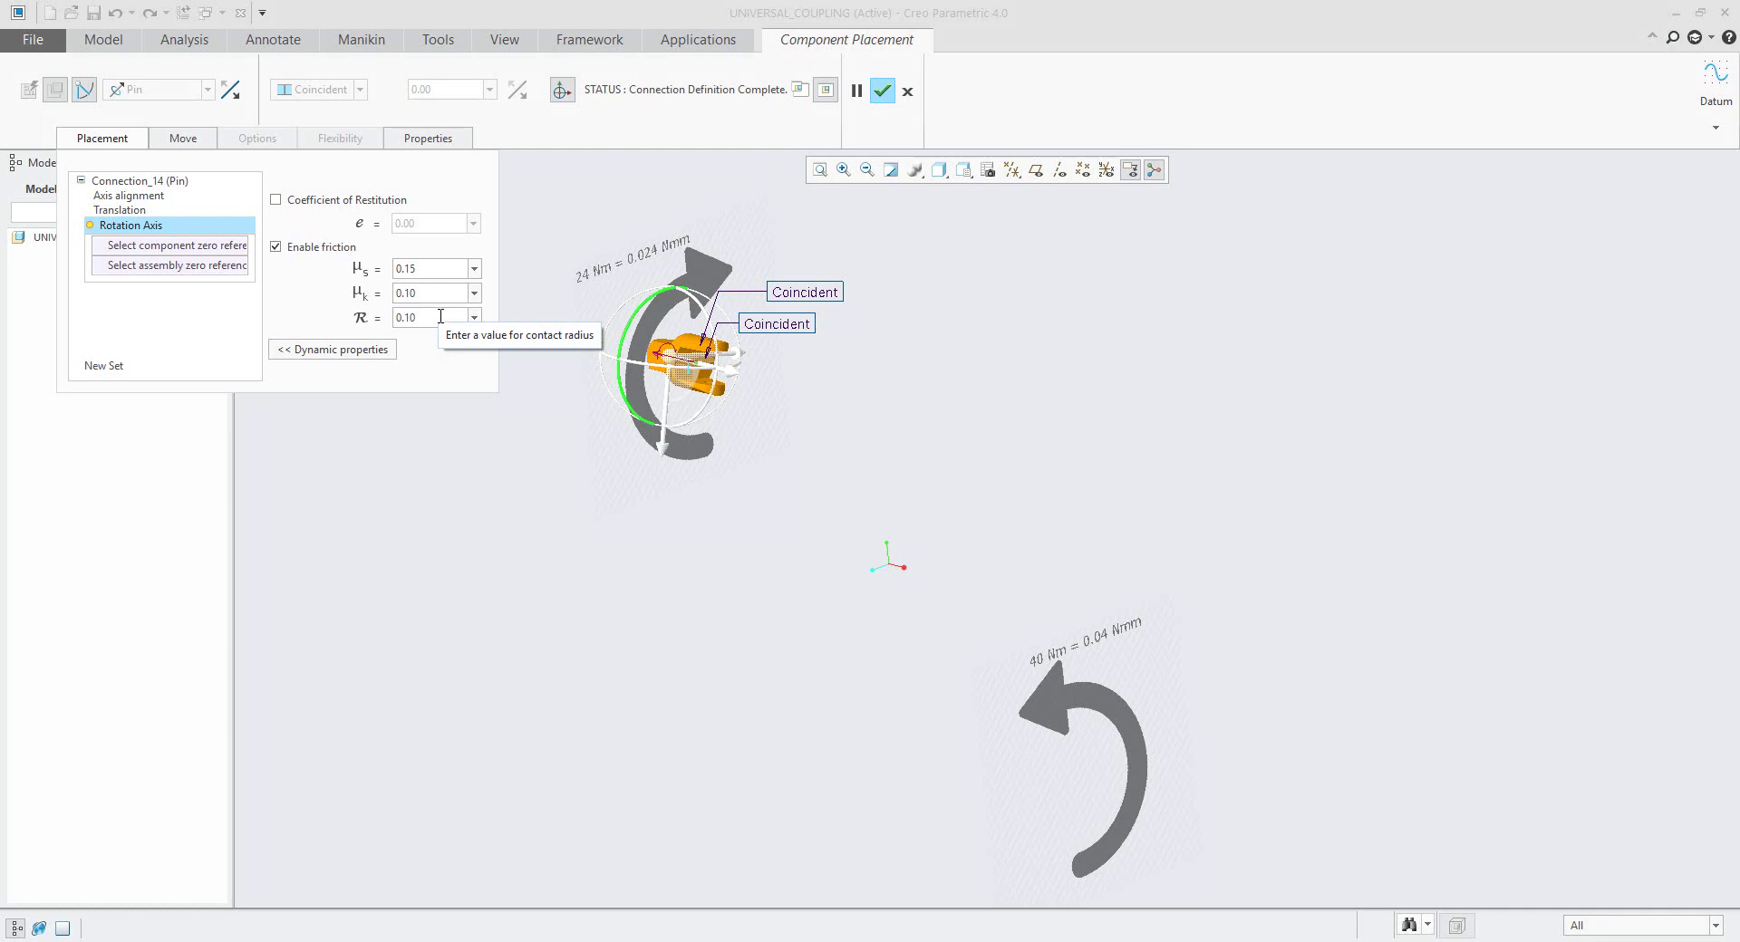
left_click(882, 90)
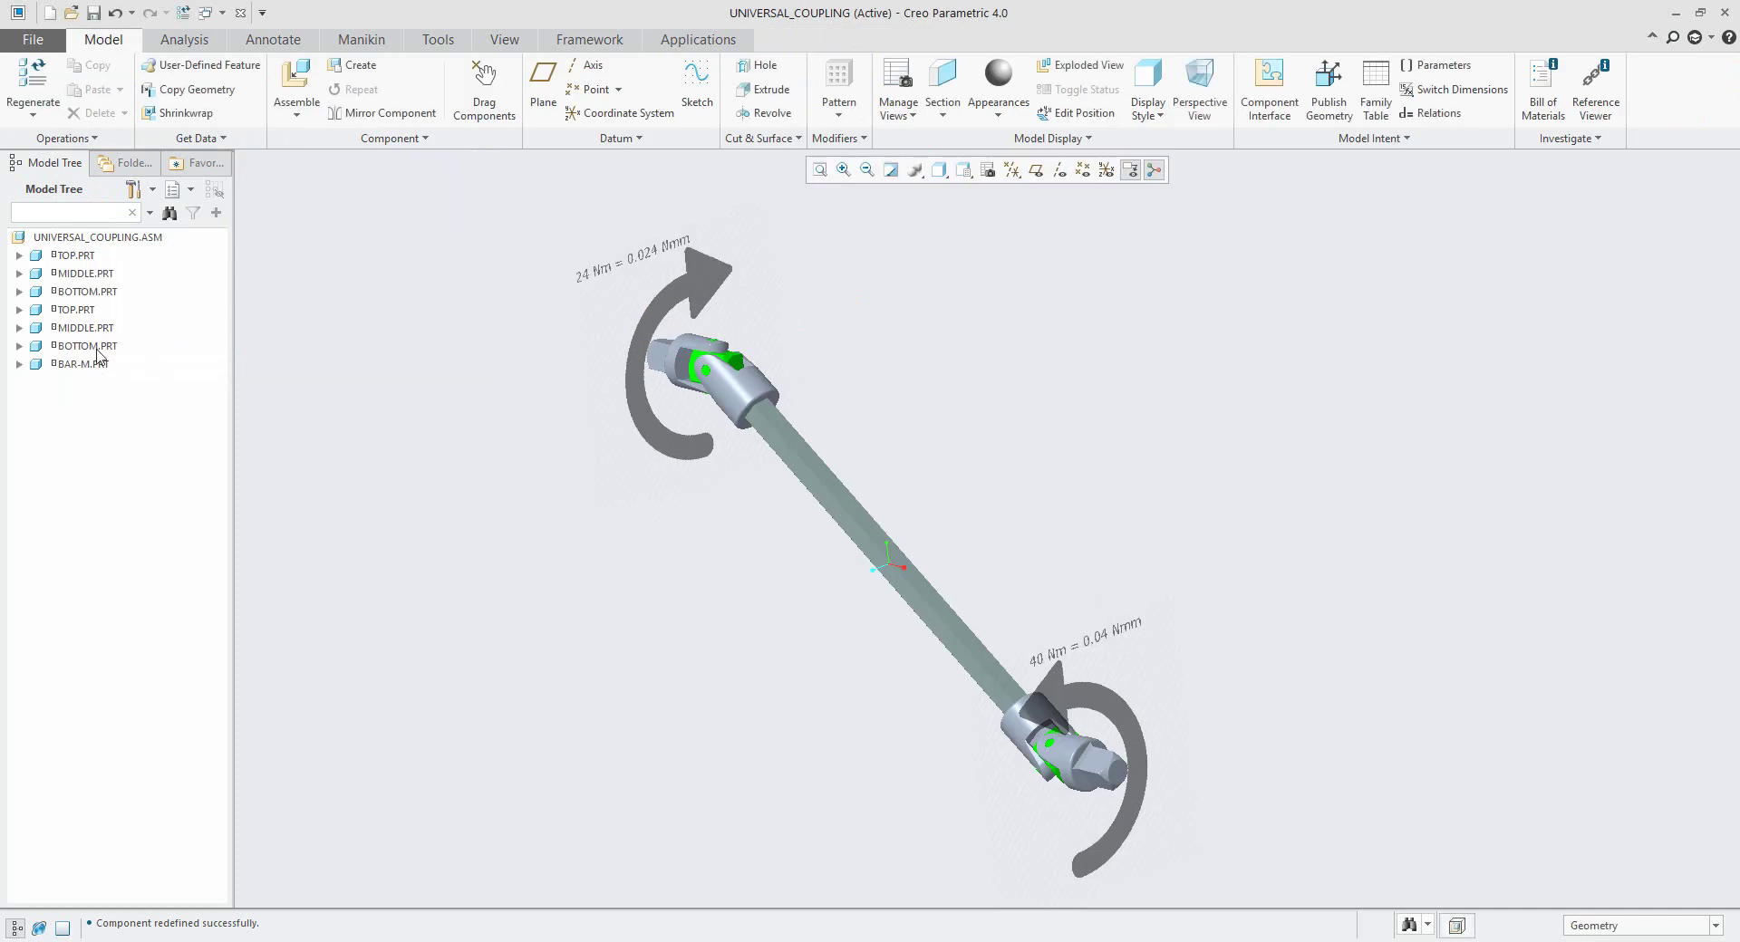
Step: Check the friction settings of the first MIDDLE.PRT's pin rotation axis and leave the placement definition without changes
left_click(88, 276)
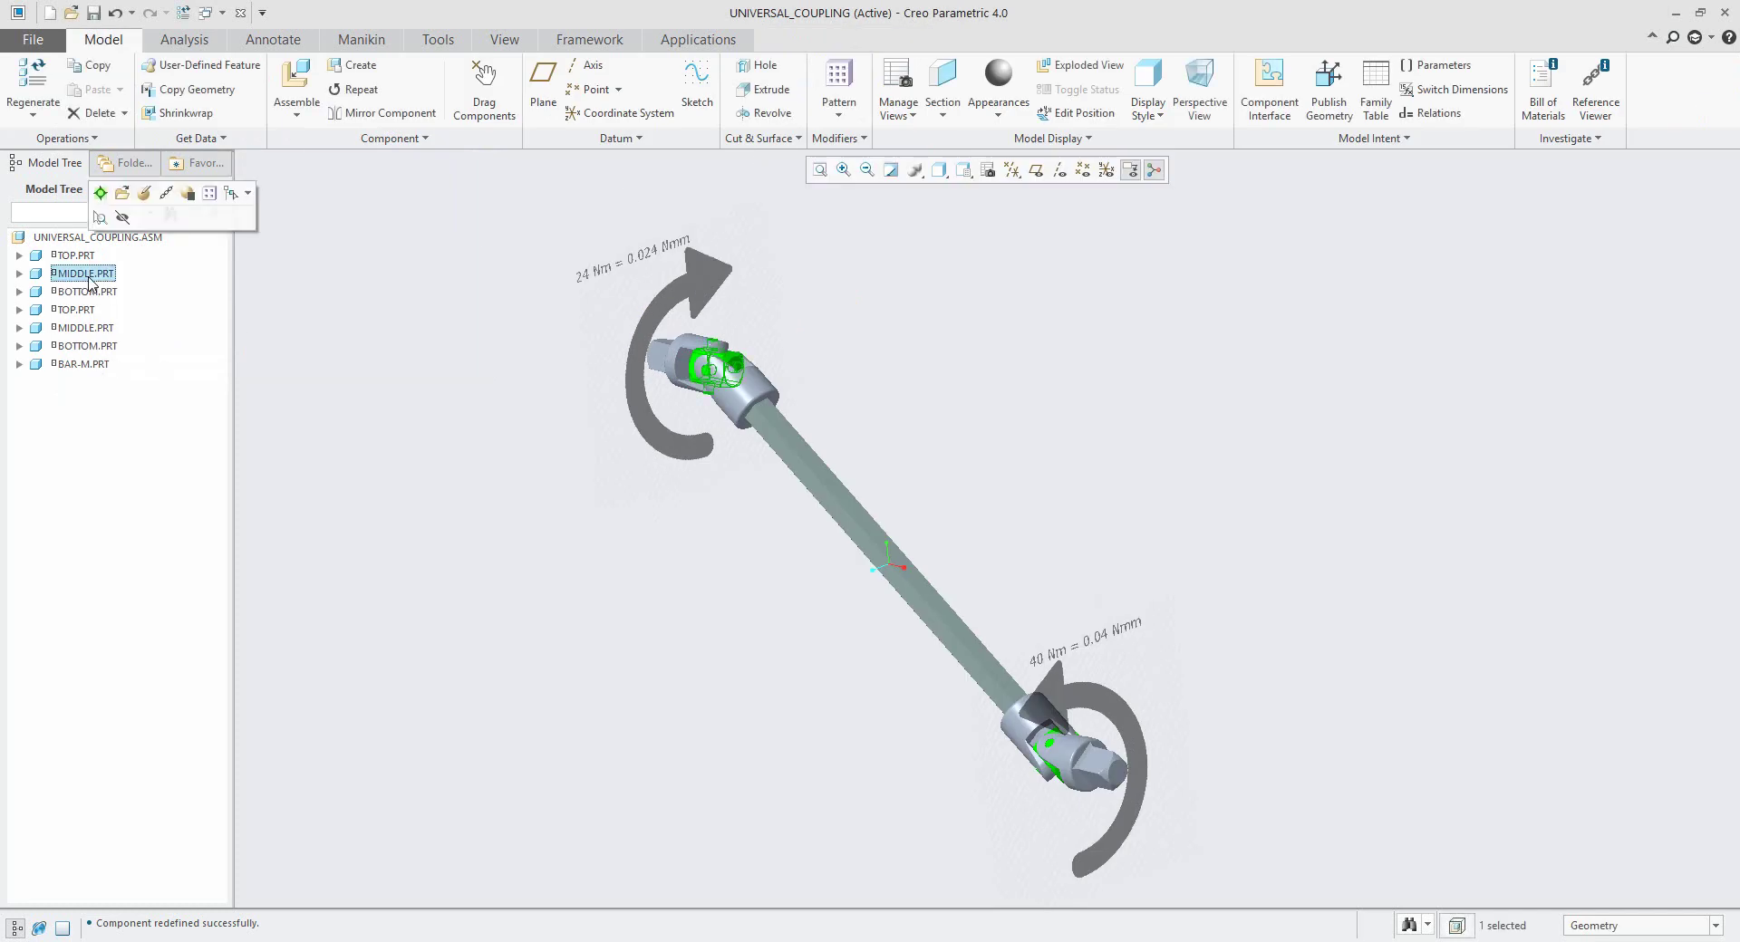
left_click(144, 194)
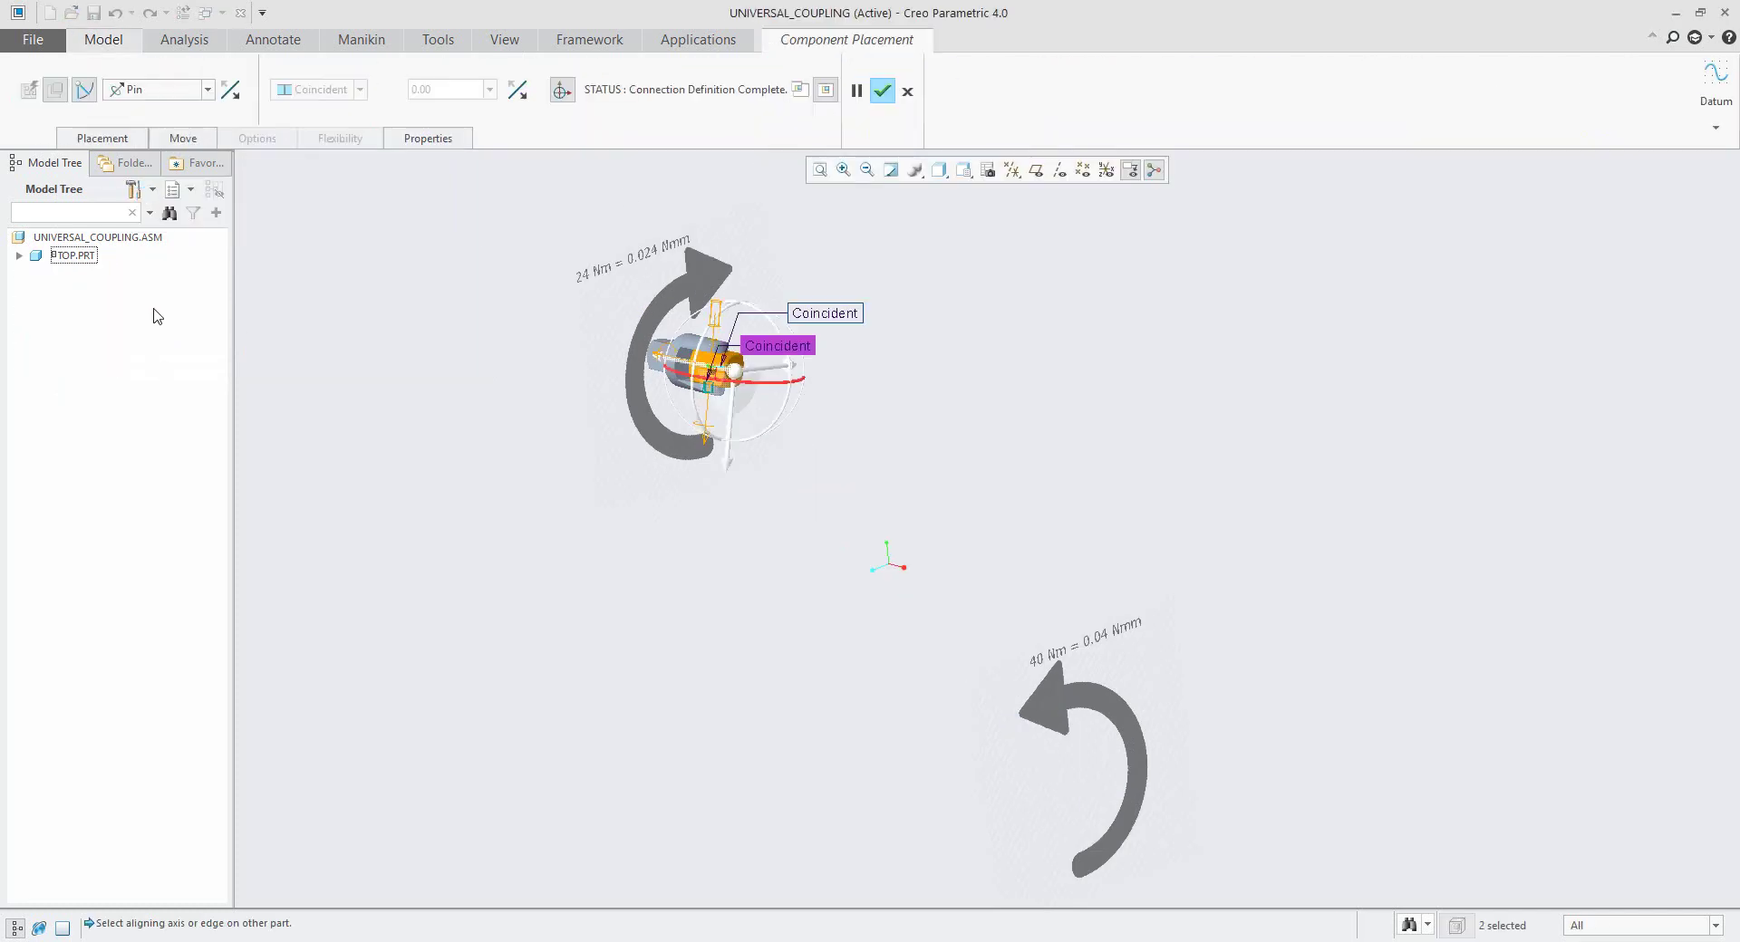
left_click(102, 138)
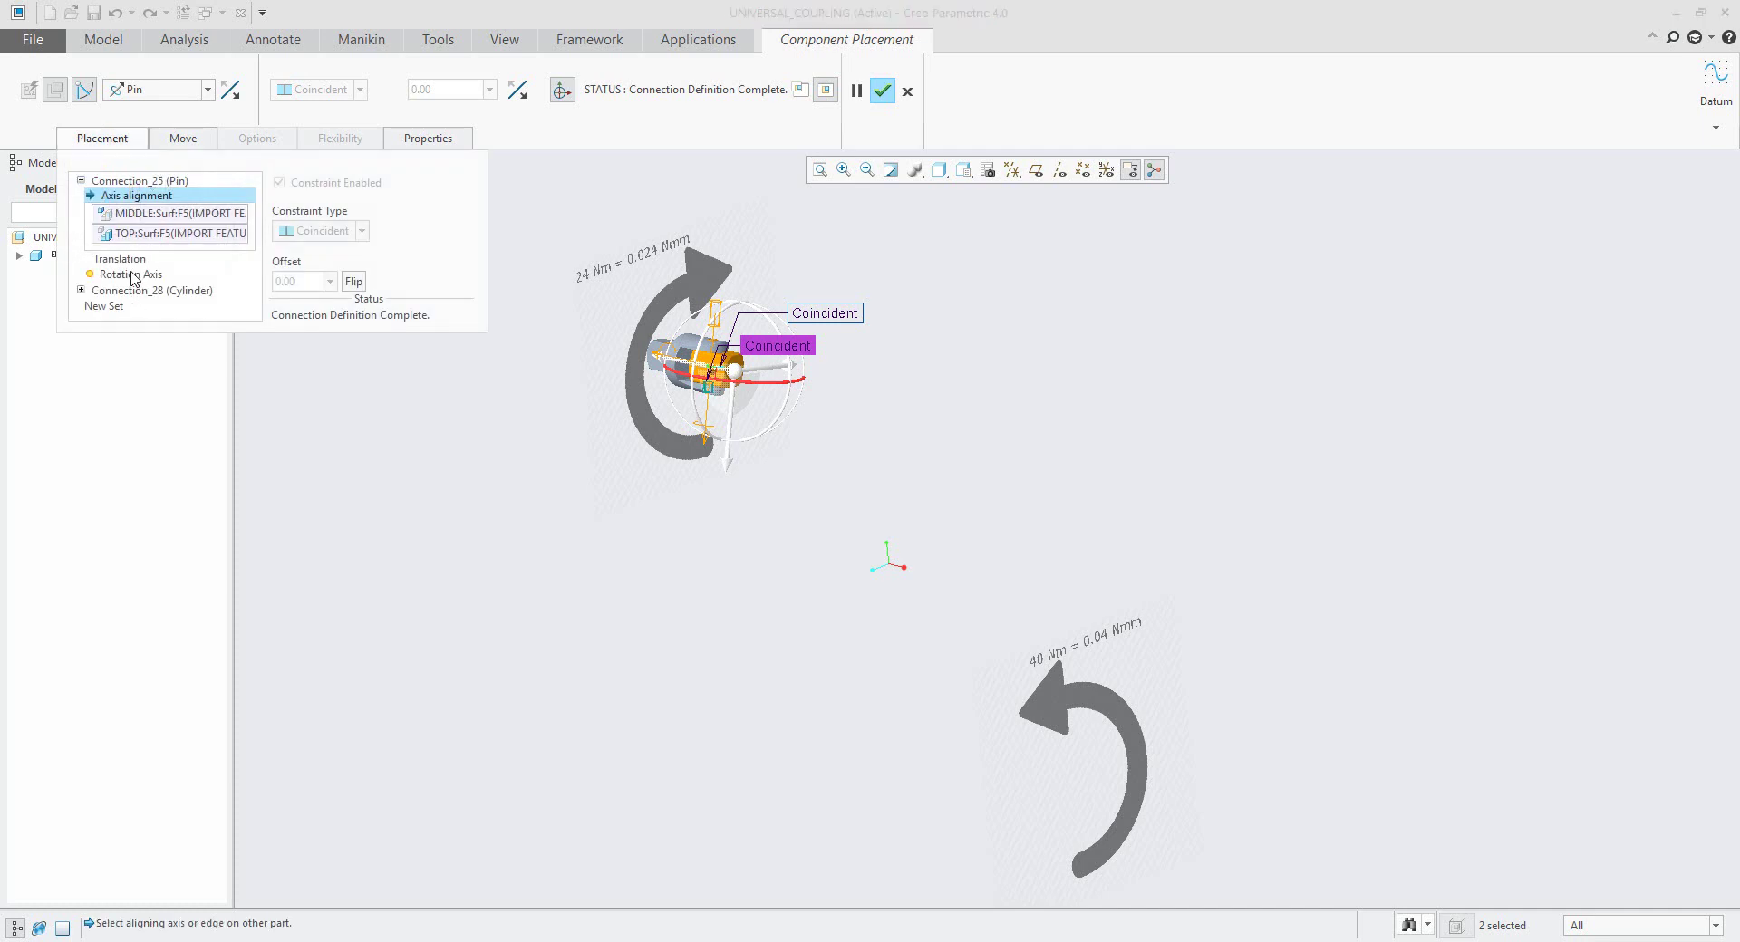
left_click(133, 275)
left_click(334, 350)
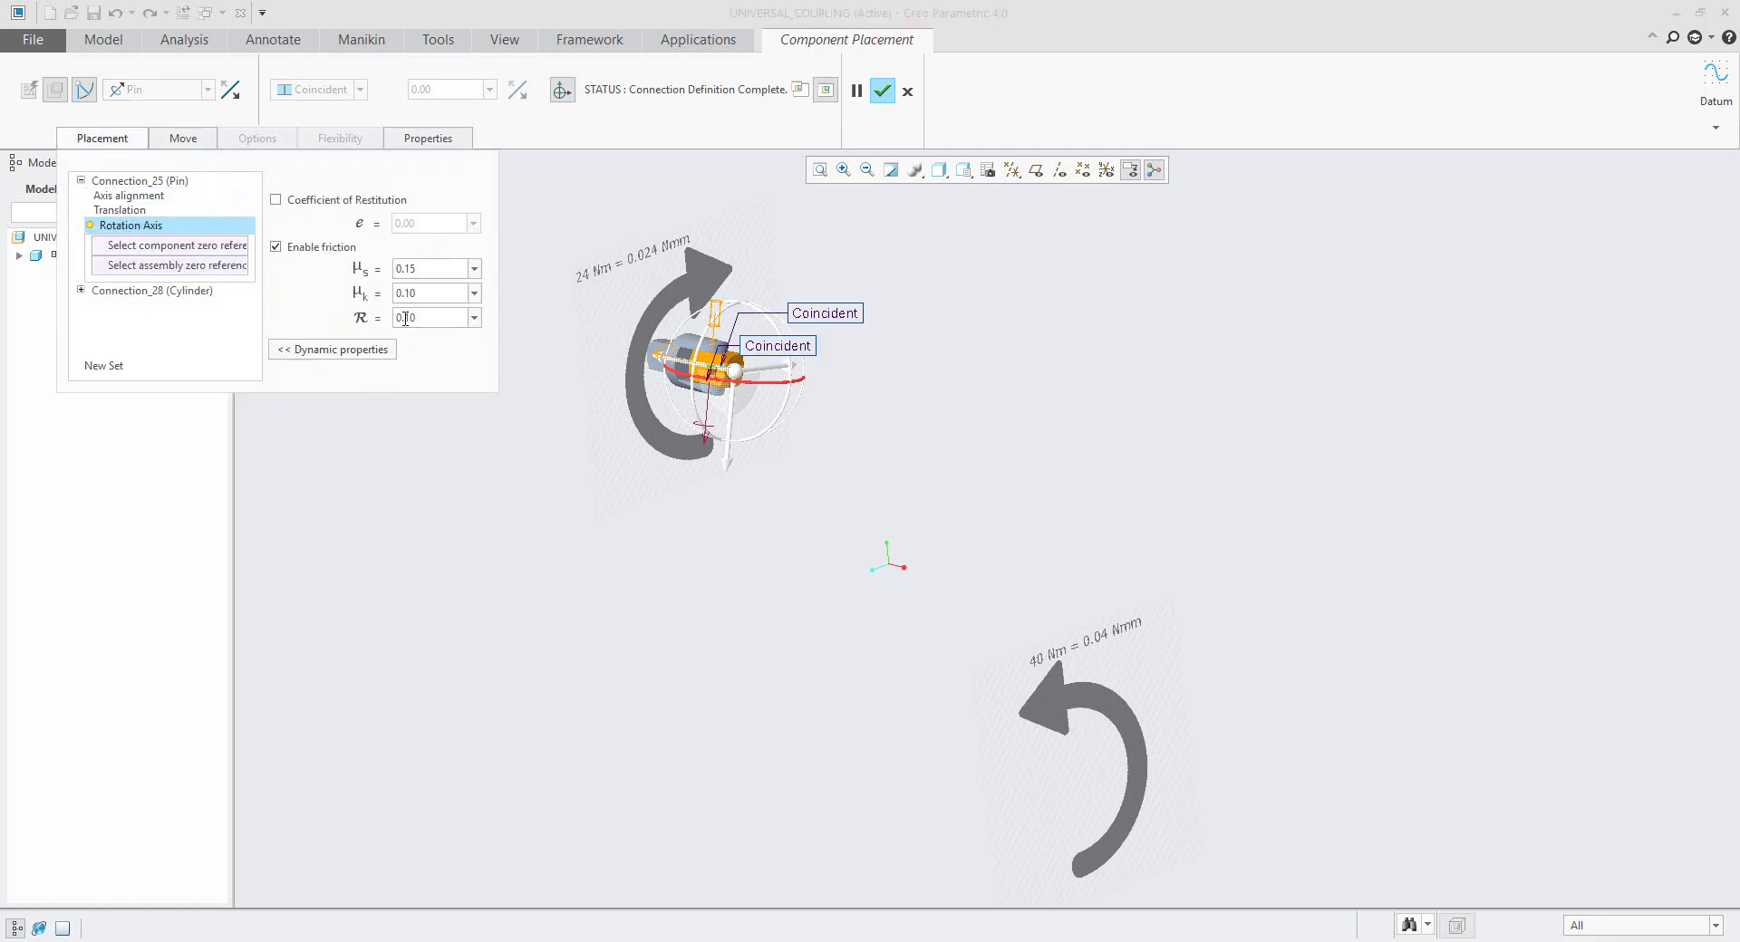
left_click(907, 91)
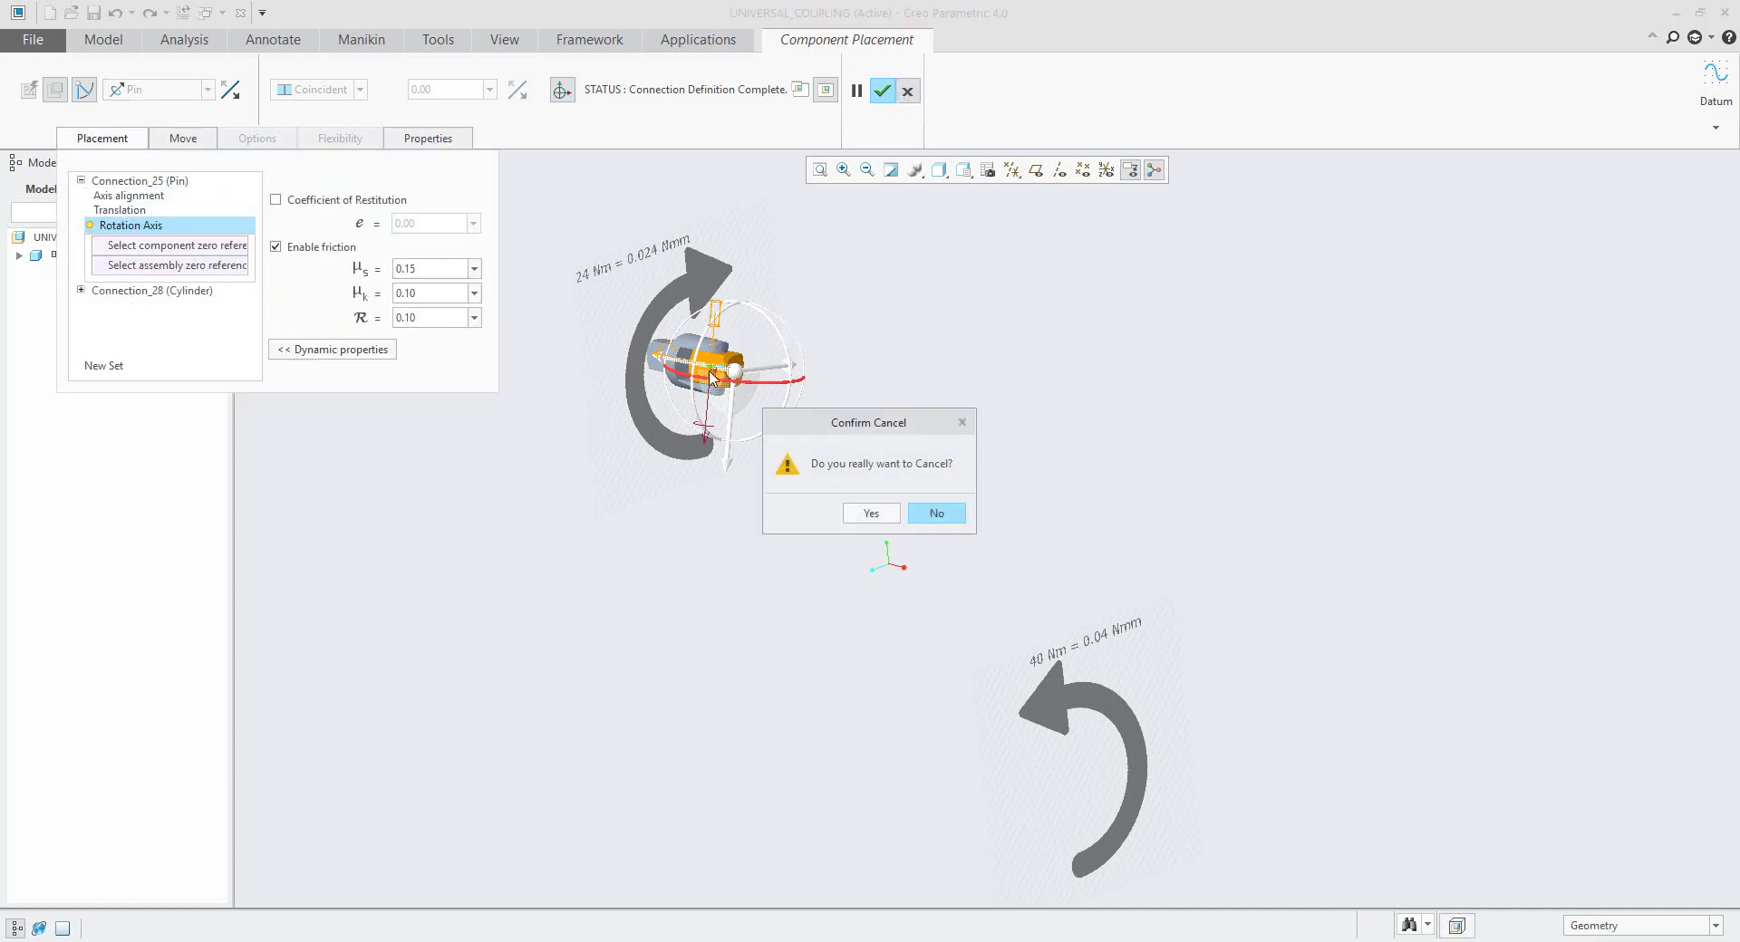
left_click(857, 517)
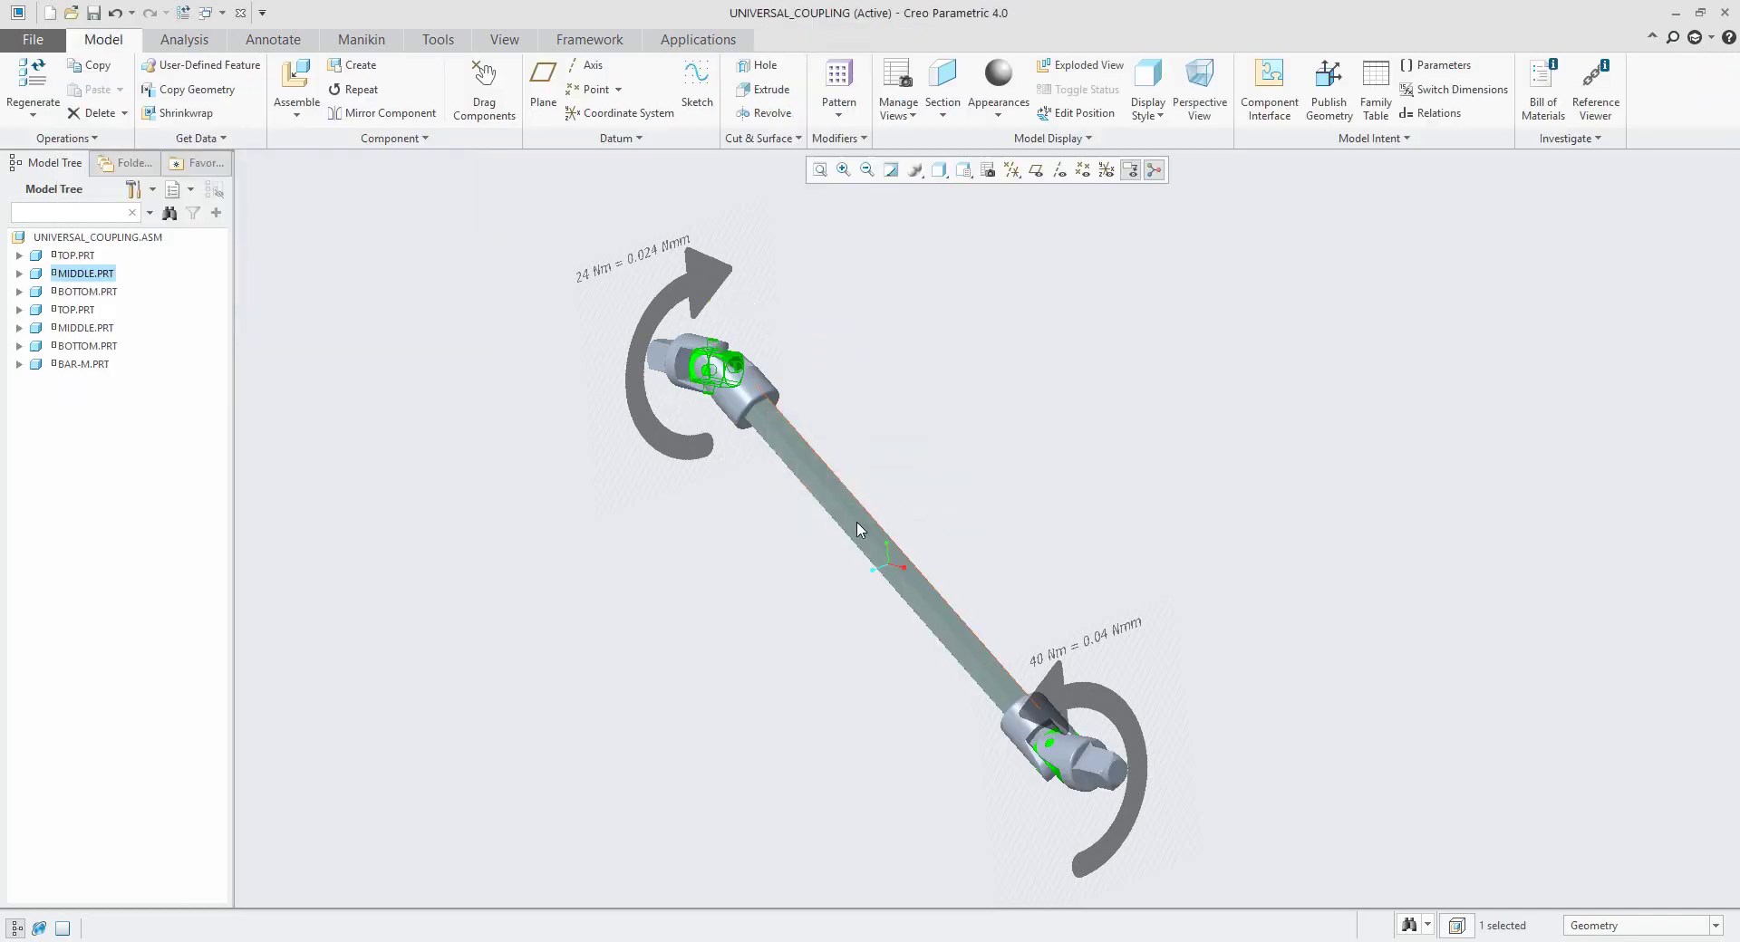
left_click(608, 573)
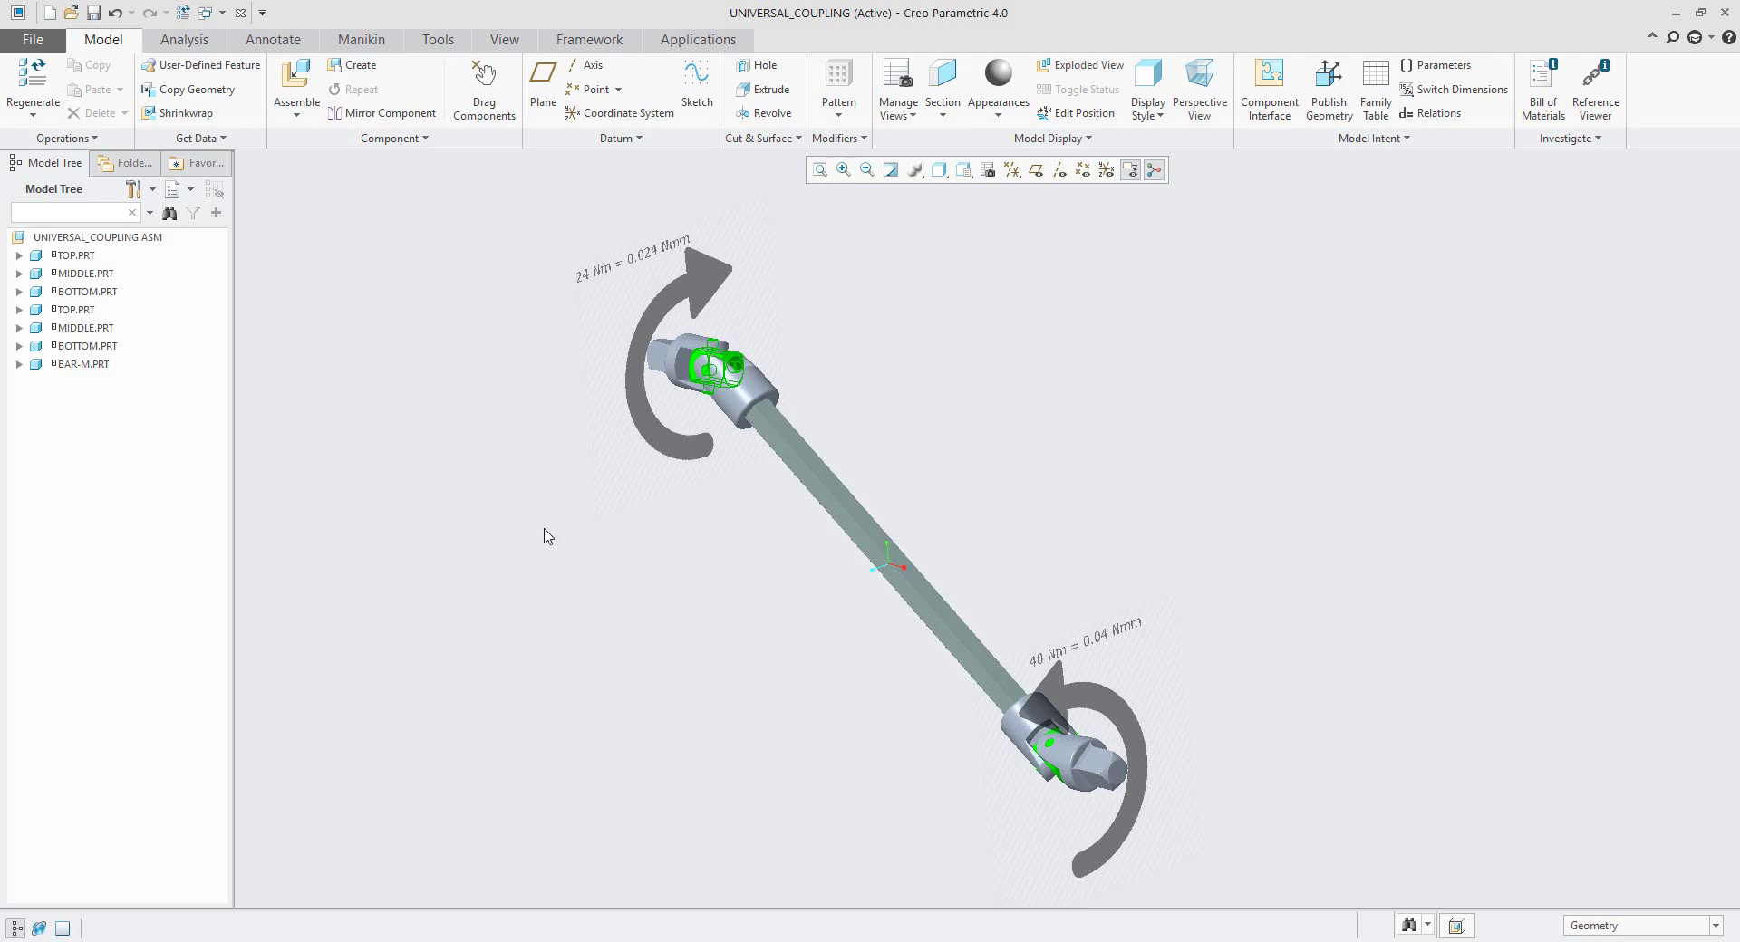
Step: Switch to the Mechanism application and define gravity with magnitude 9806.65 mm/sec^2 and direction Y = -1
left_click(678, 42)
left_click(371, 101)
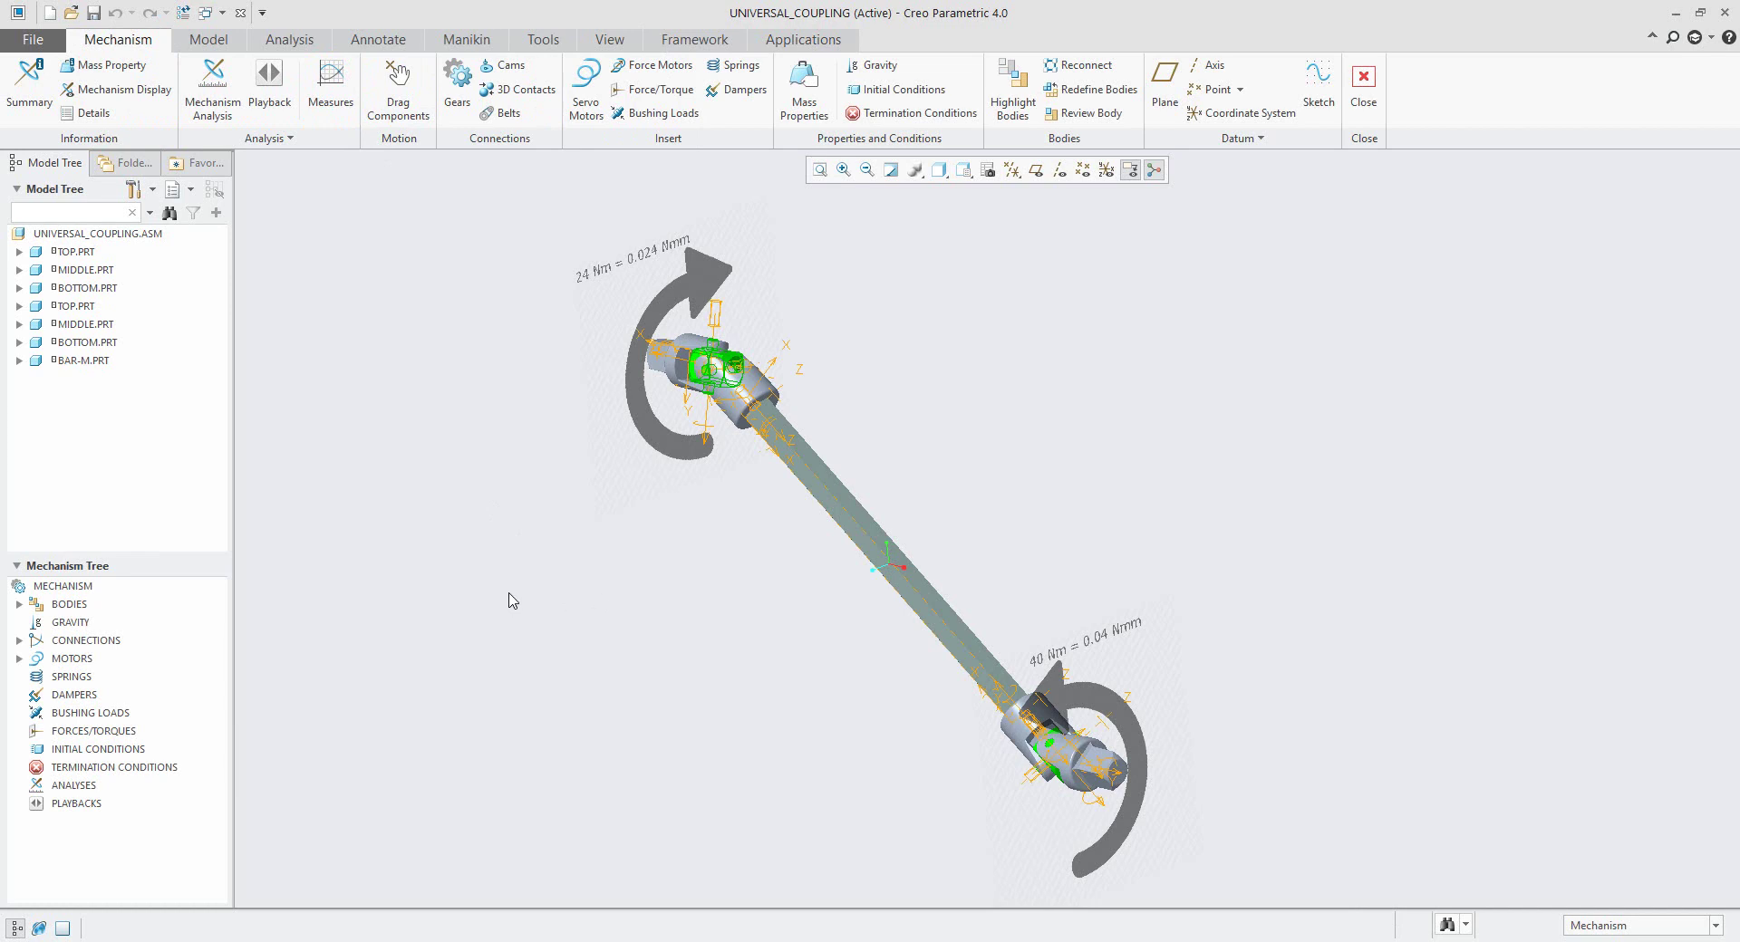
left_click_drag(73, 623, 82, 565)
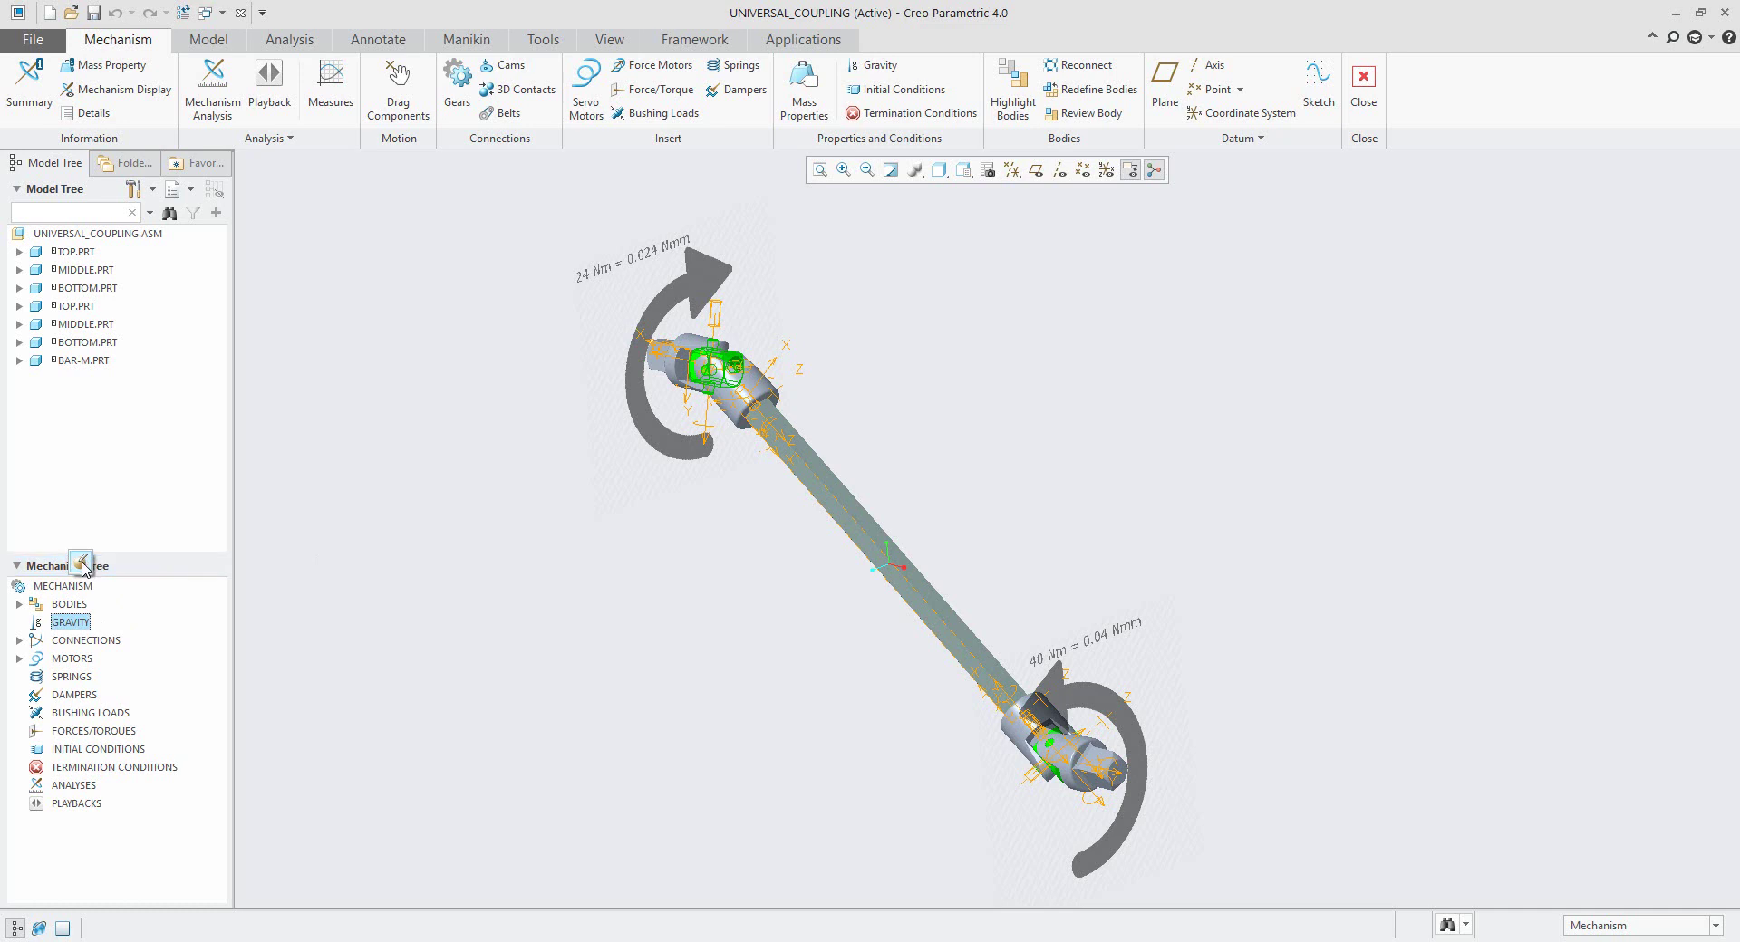
left_click(81, 566)
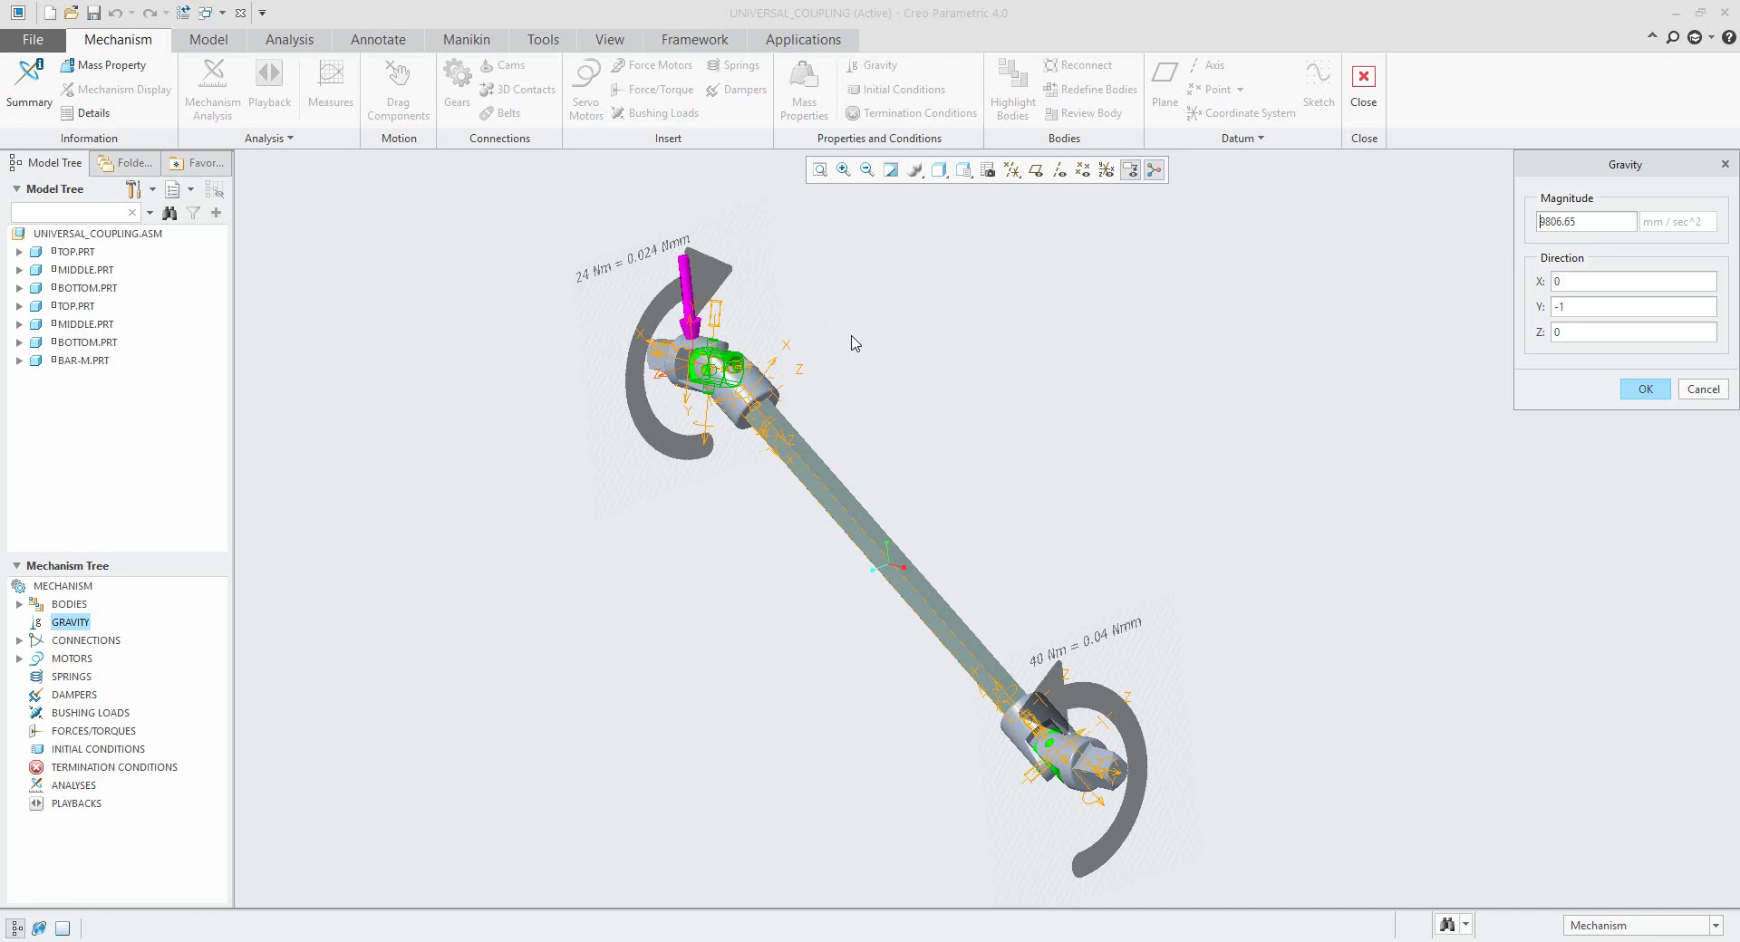
double_click(1593, 221)
double_click(1577, 306)
left_click(1646, 390)
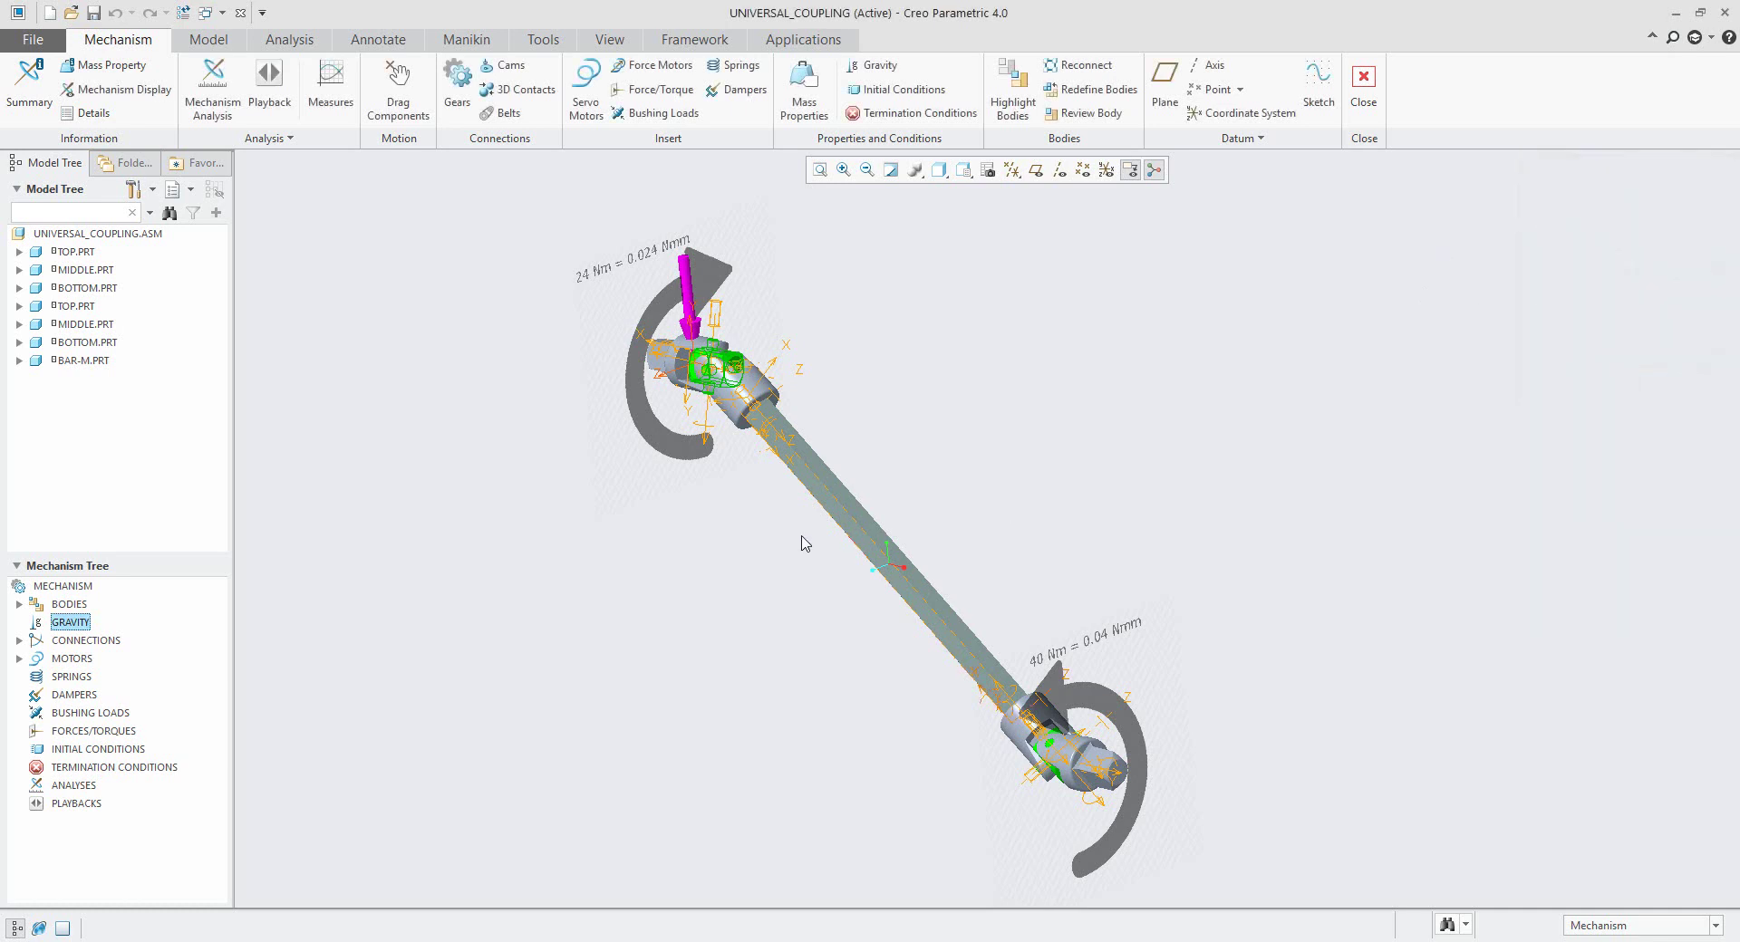
left_click(715, 580)
left_click(889, 177)
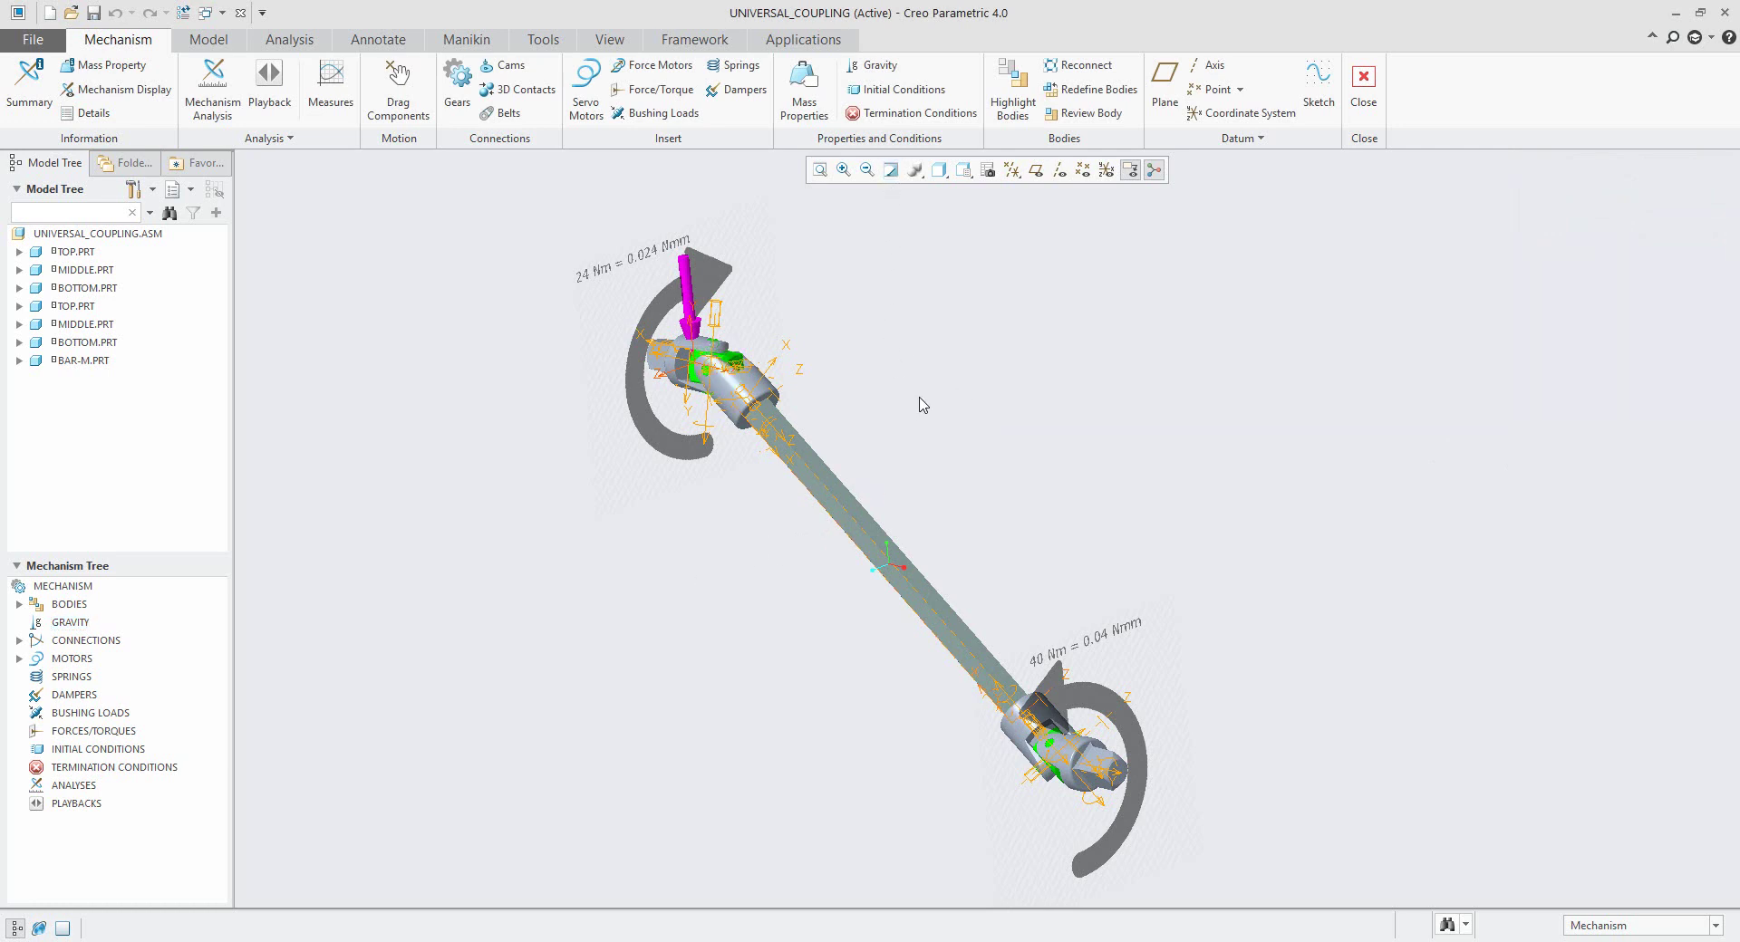
Step: Create a new force motor on the Connection_14 rotation axis at the coupling's upper end
left_click(19, 659)
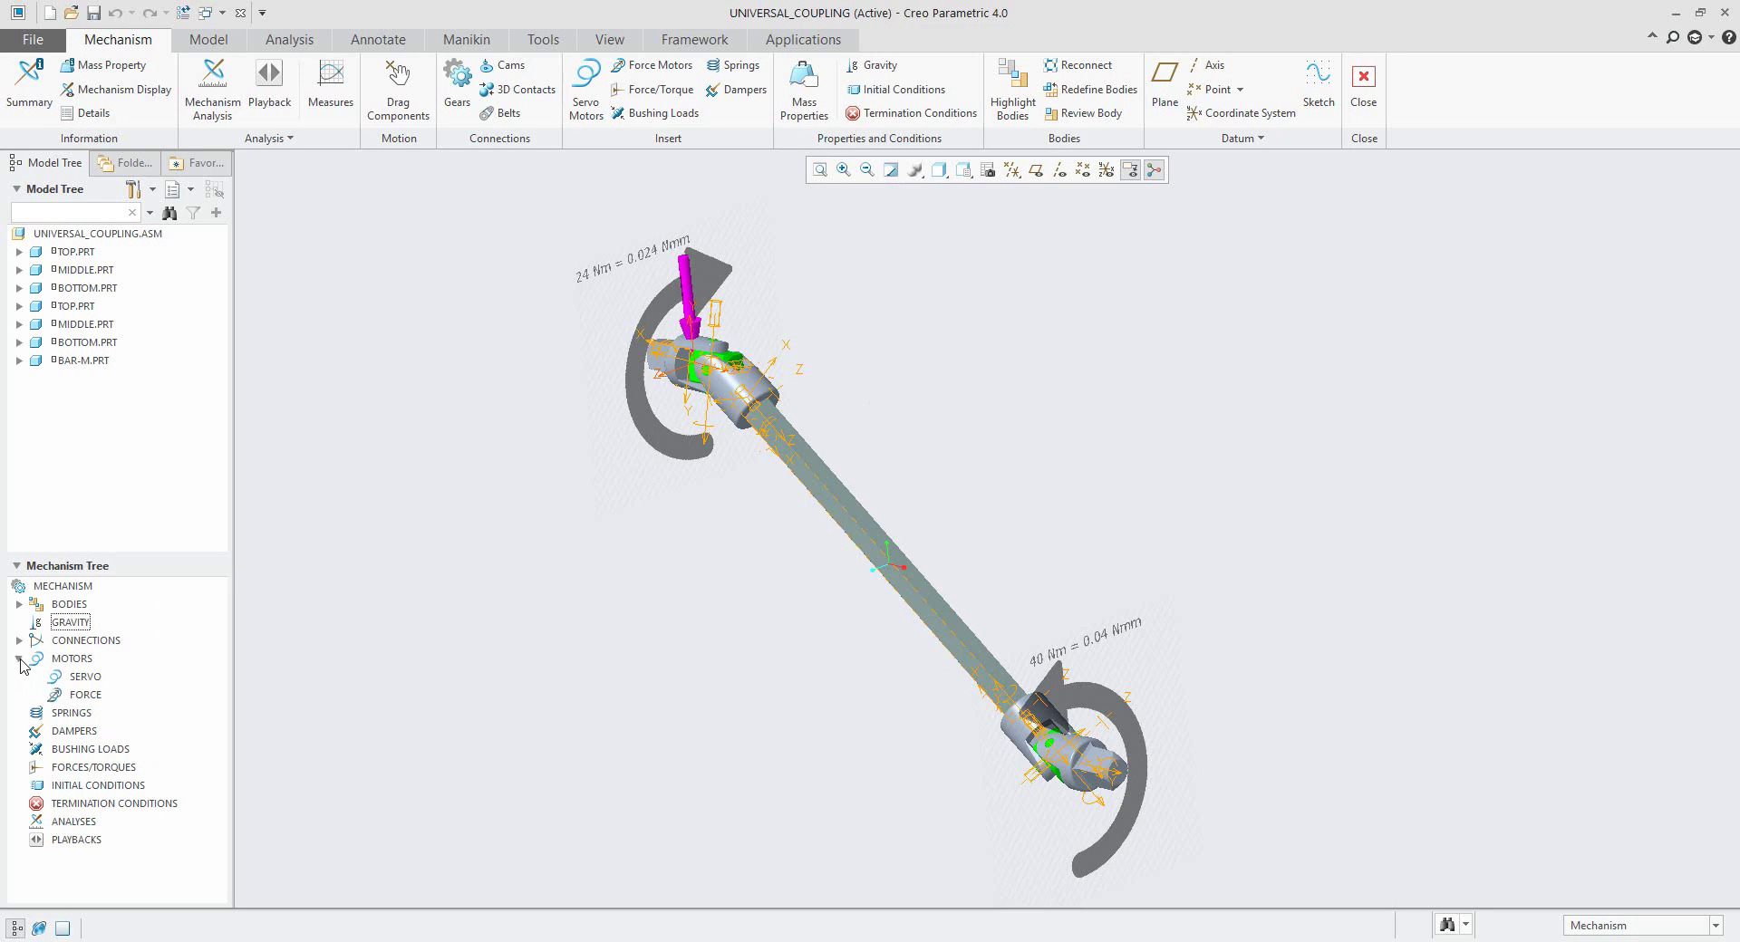
left_click(85, 699)
left_click_drag(84, 700, 98, 644)
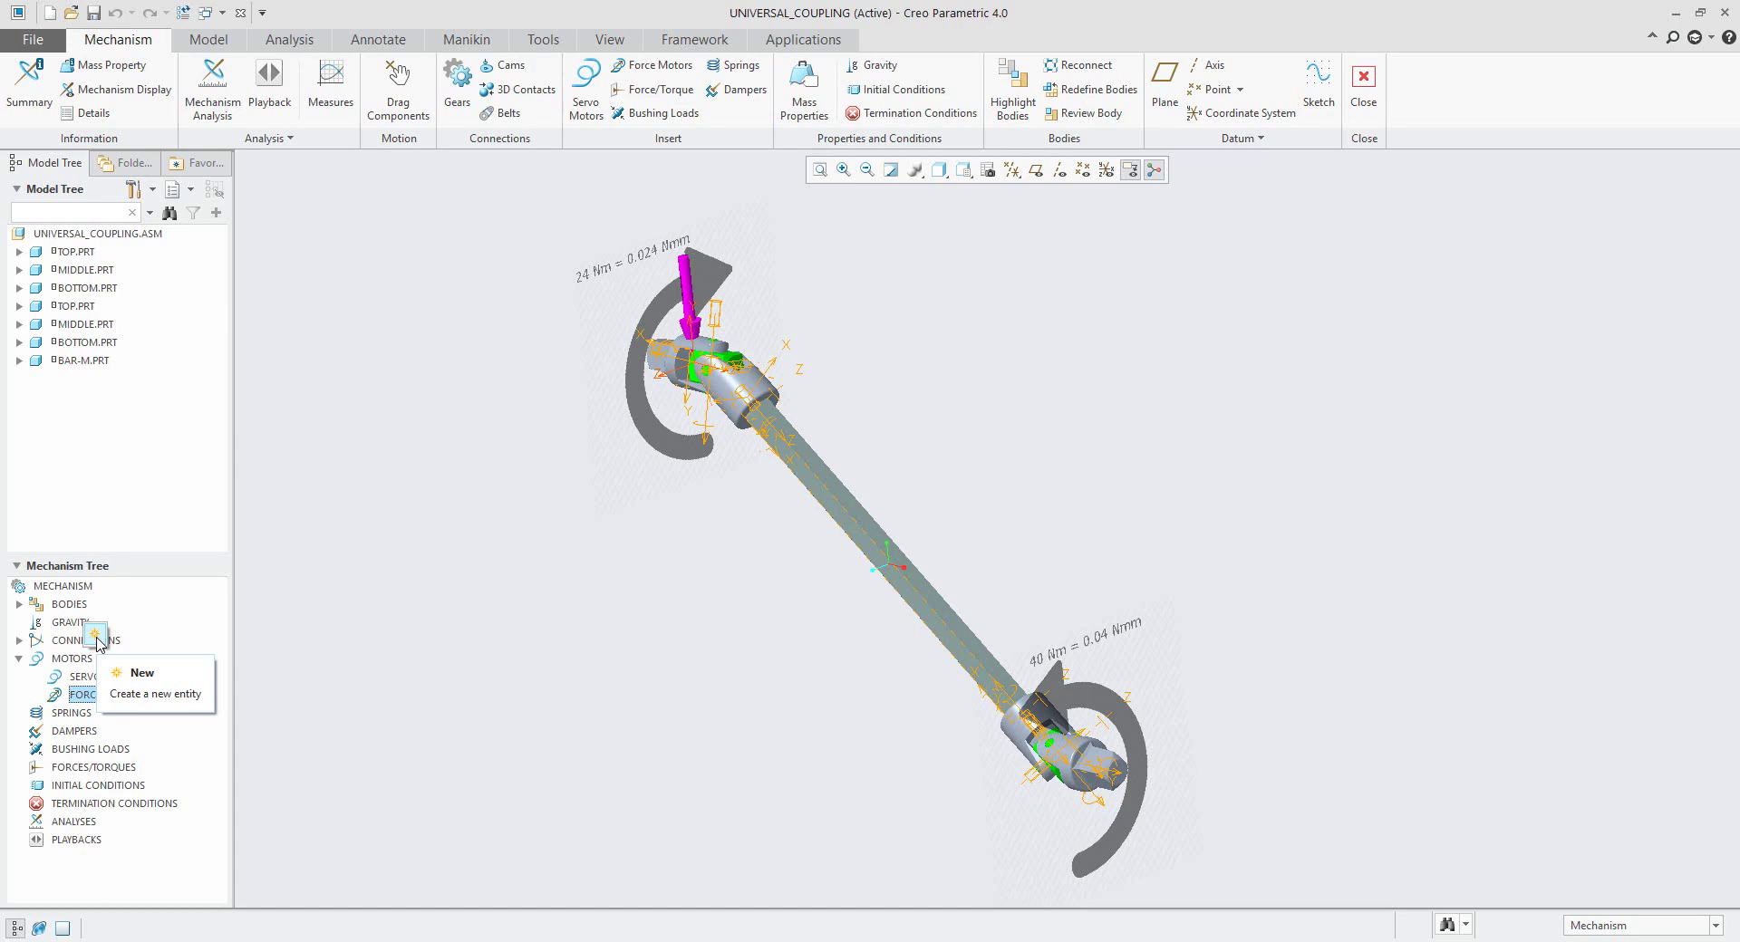
left_click_drag(99, 645, 99, 645)
middle_click_drag(610, 554, 640, 392)
scroll(625, 388, "up", 3)
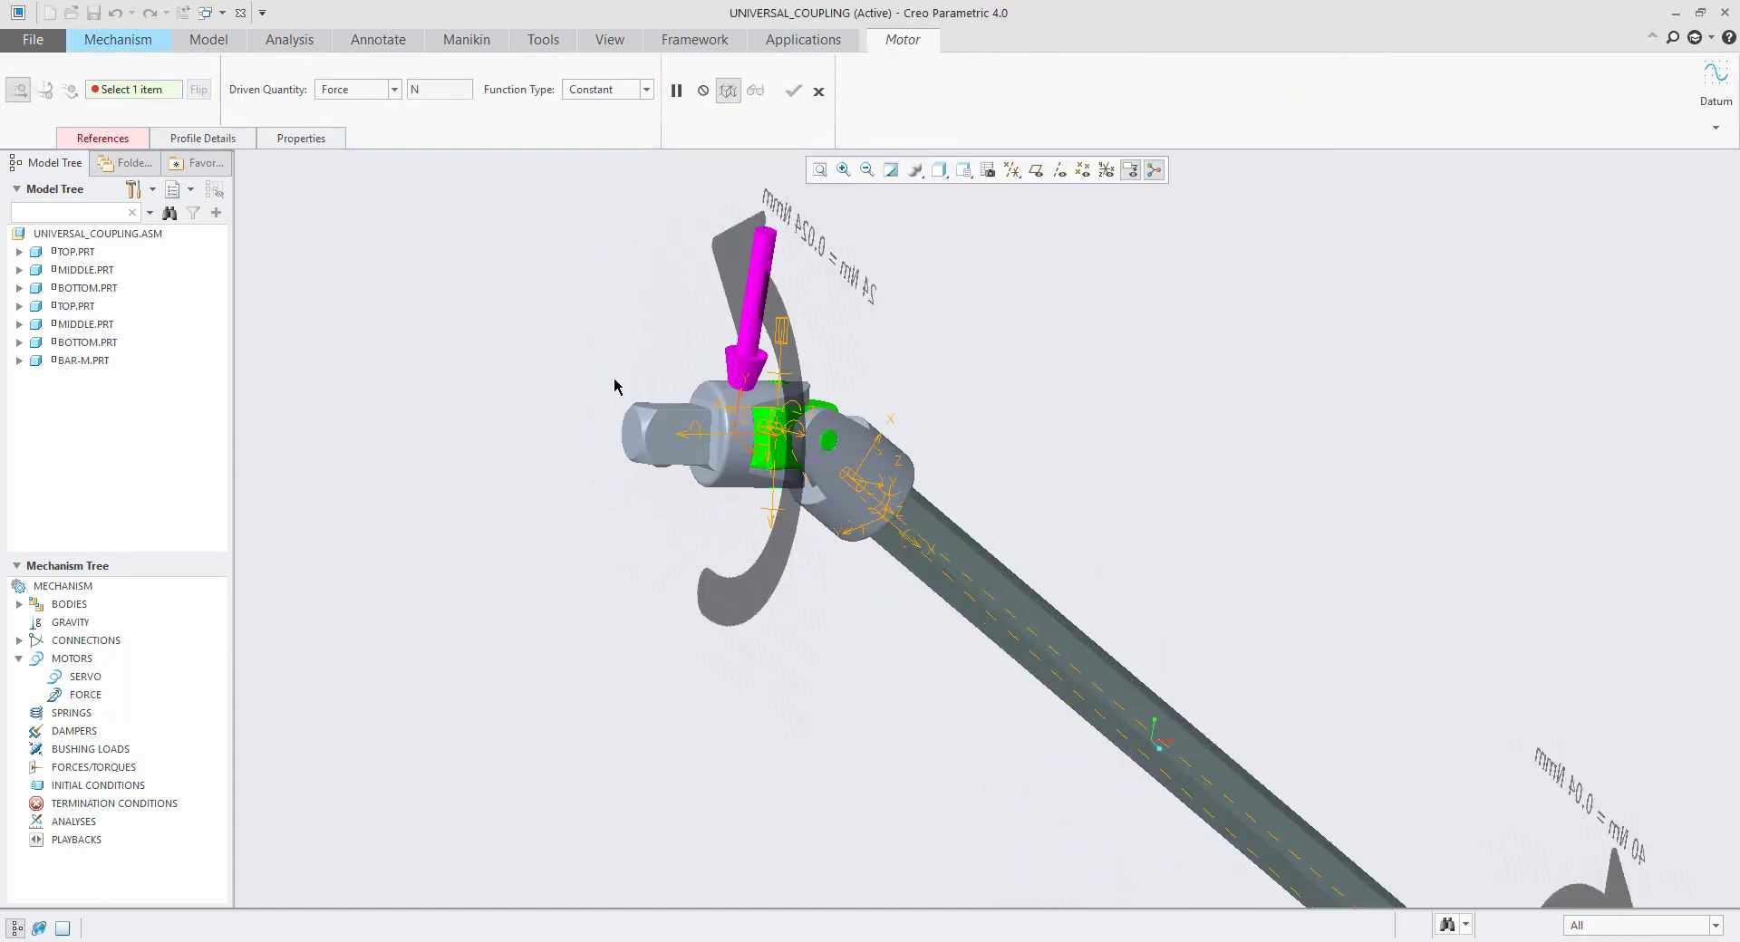
scroll(610, 392, "down", 4)
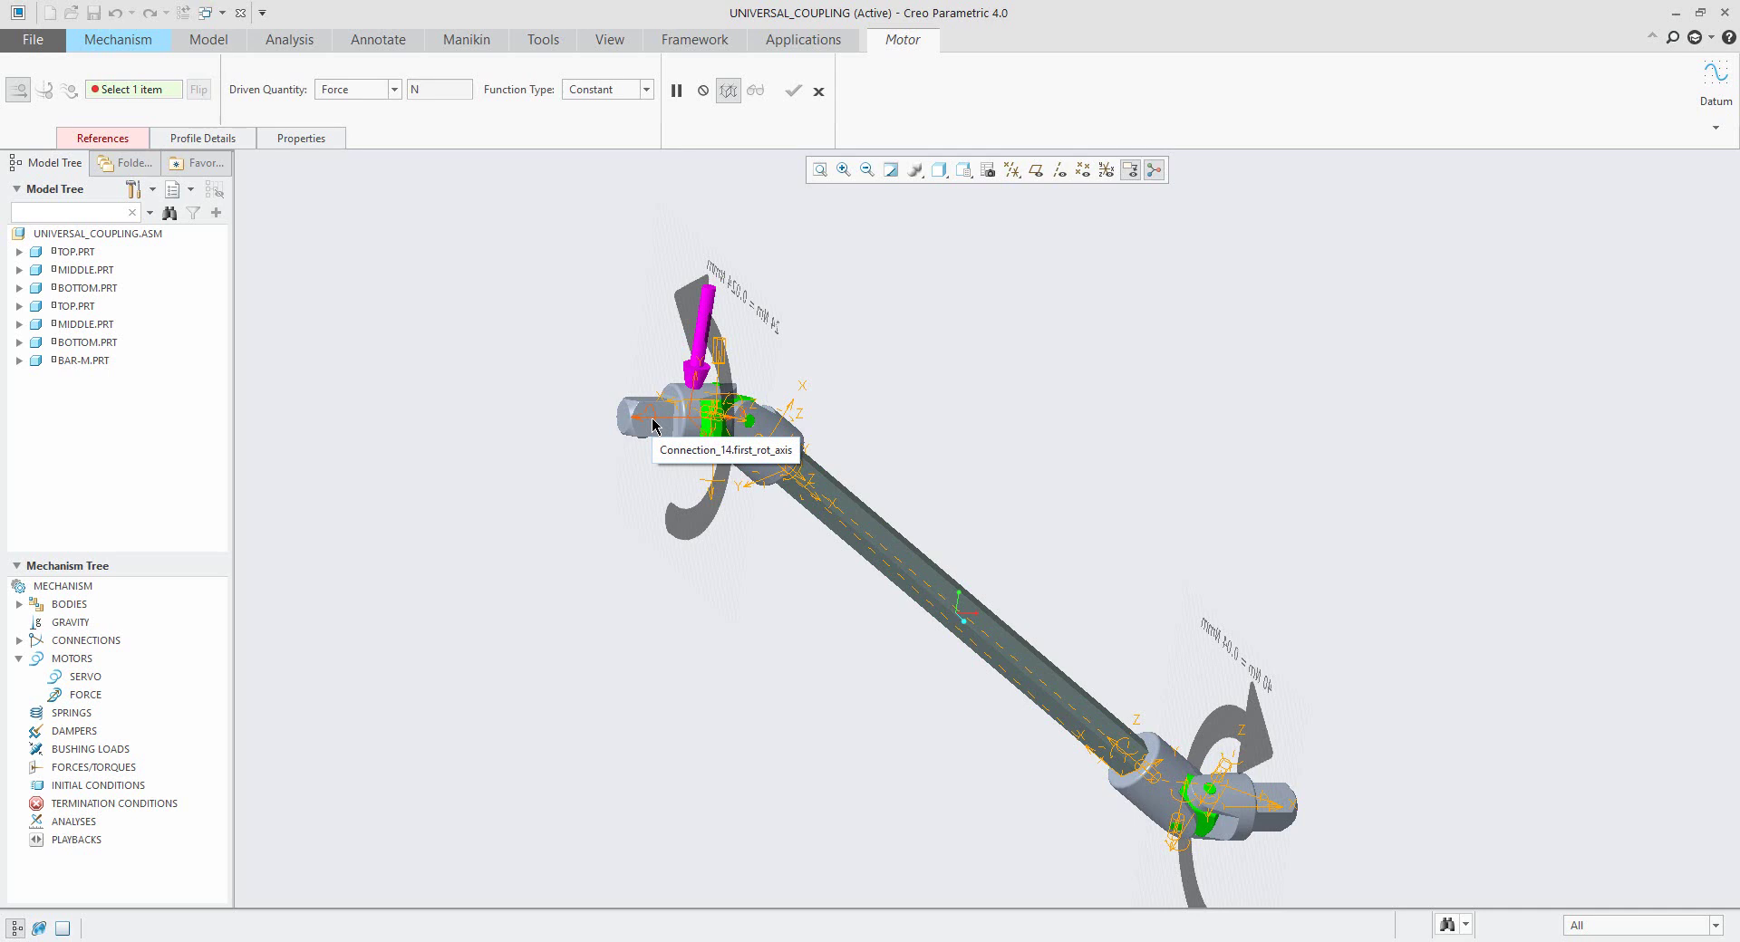
left_click(653, 422)
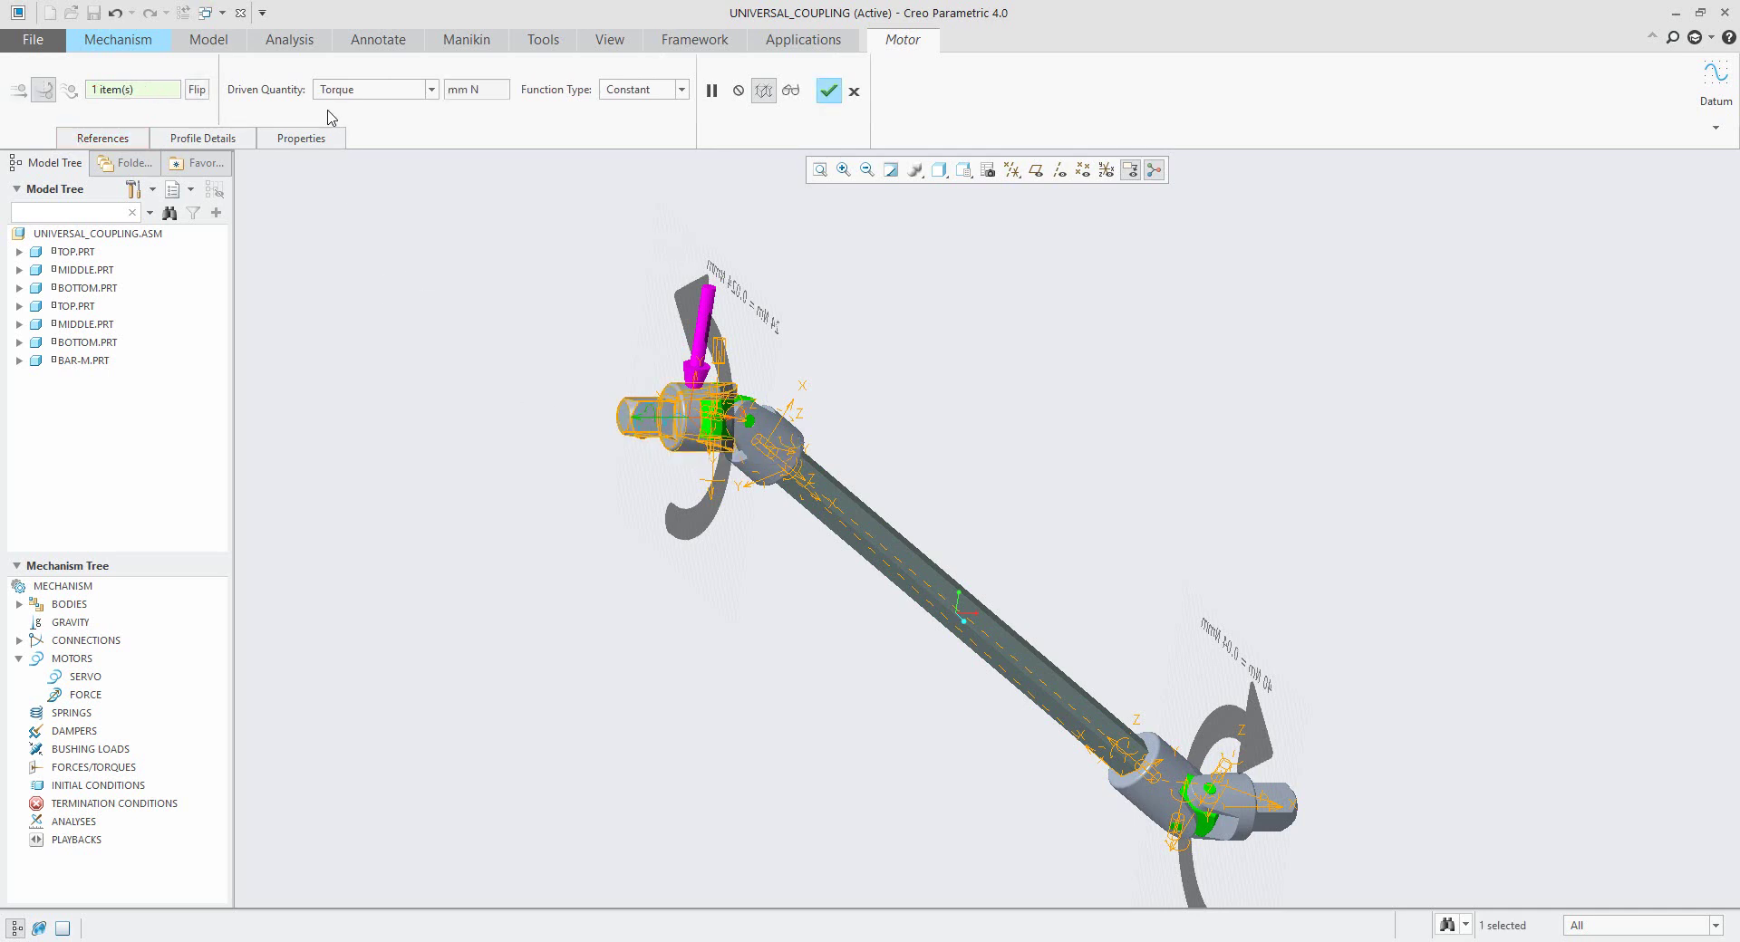
Step: Set the force motor's constant torque coefficient A to 0.024 mm N
left_click(202, 137)
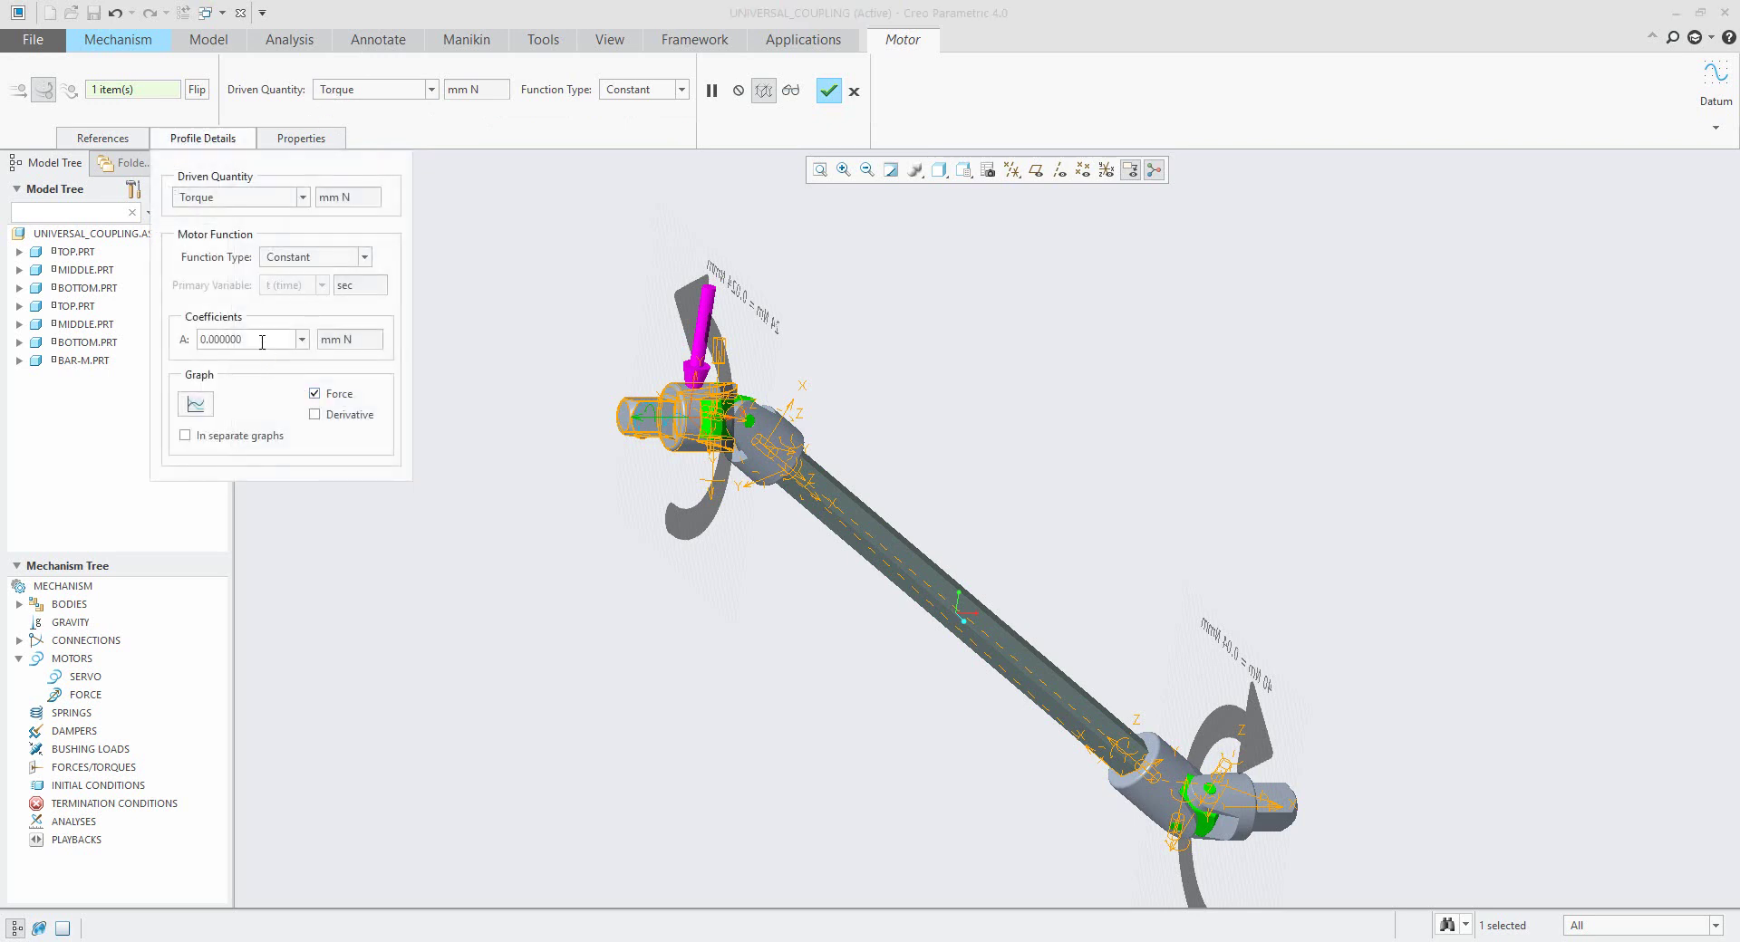
mouse_move(847, 385)
middle_mouse_down()
mouse_move(862, 381)
mouse_move(738, 399)
middle_mouse_up()
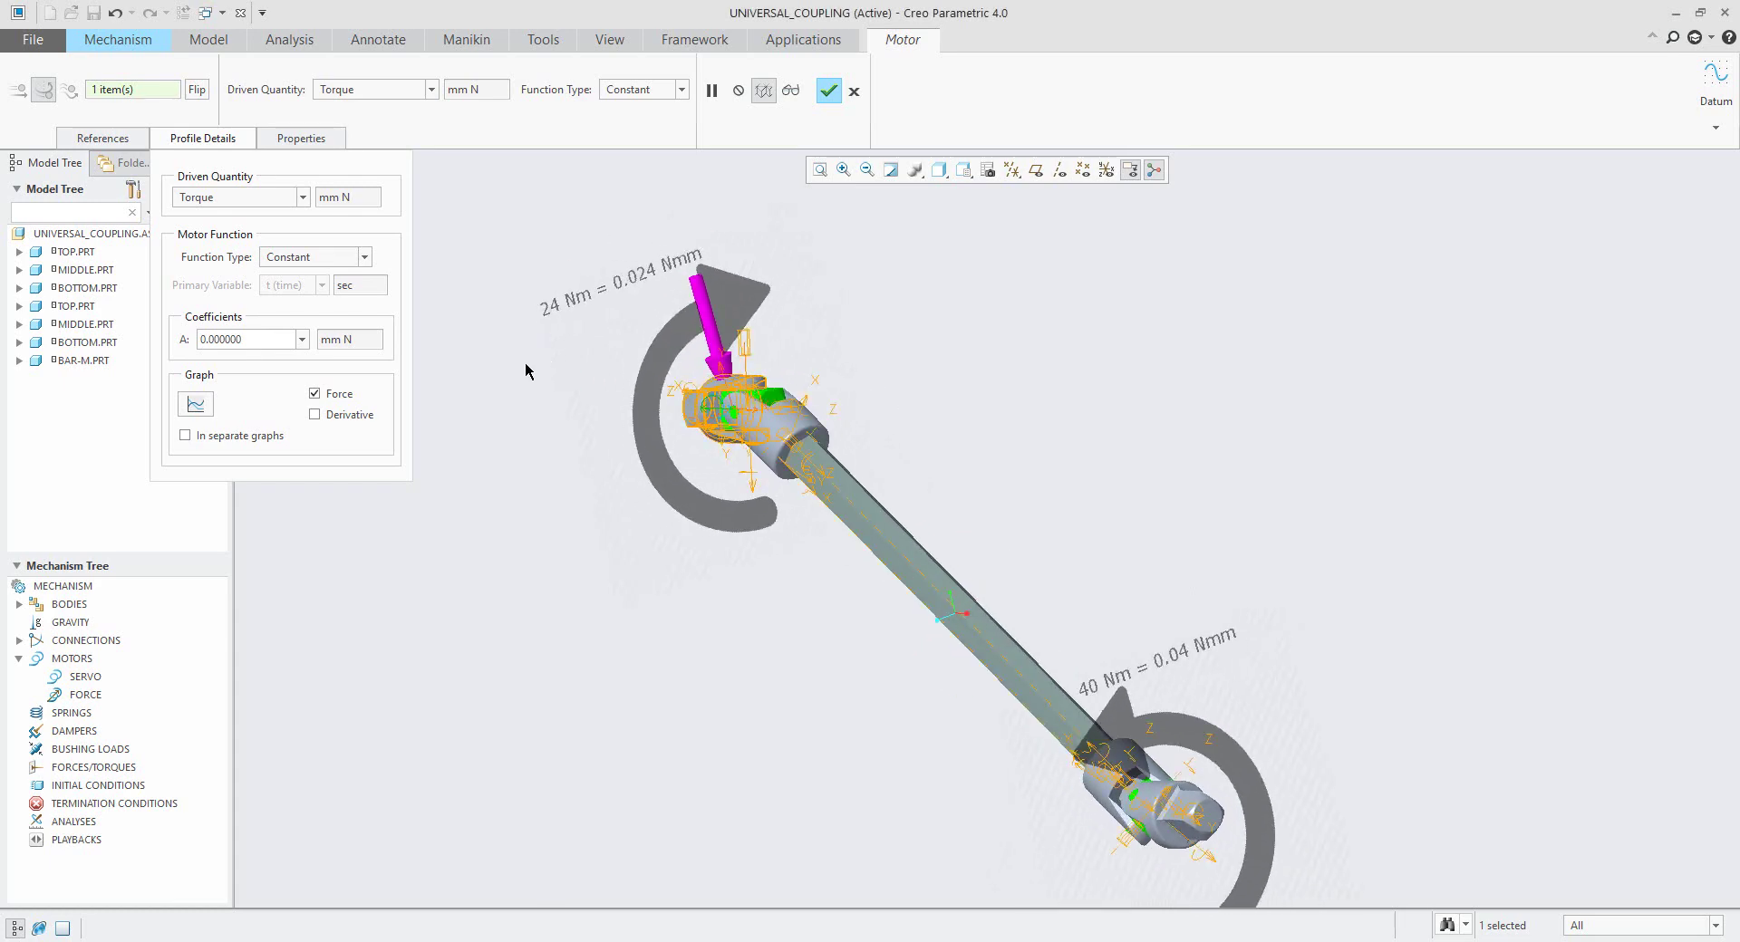
double_click(265, 340)
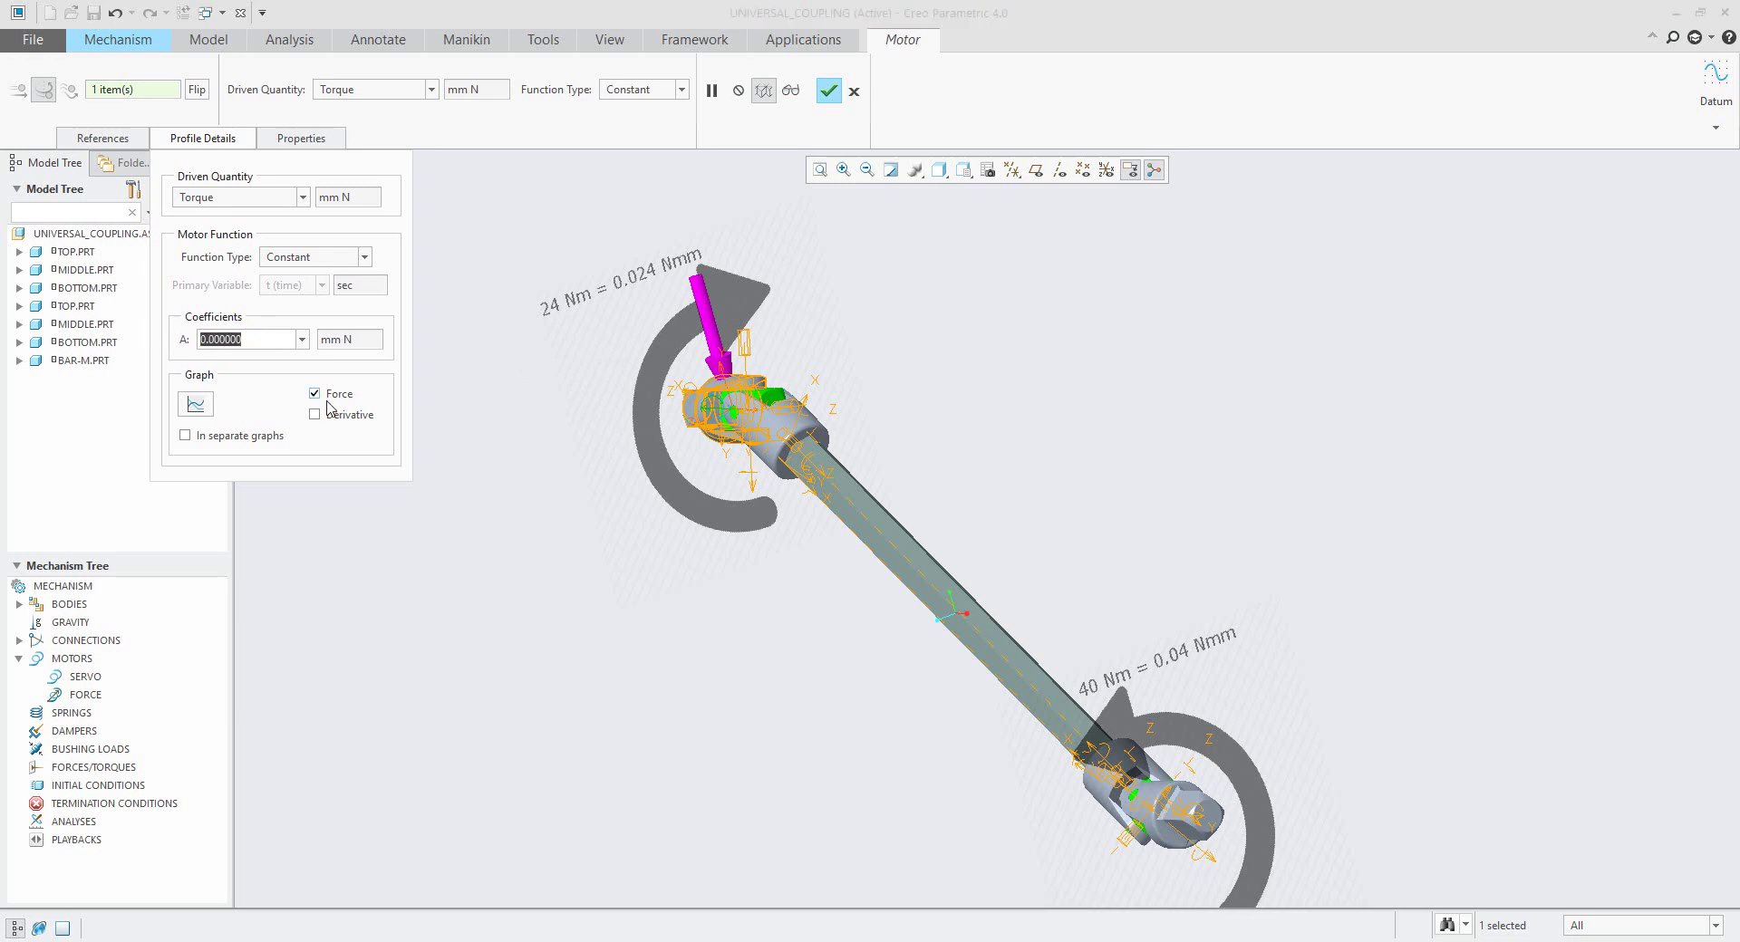
type("0.024")
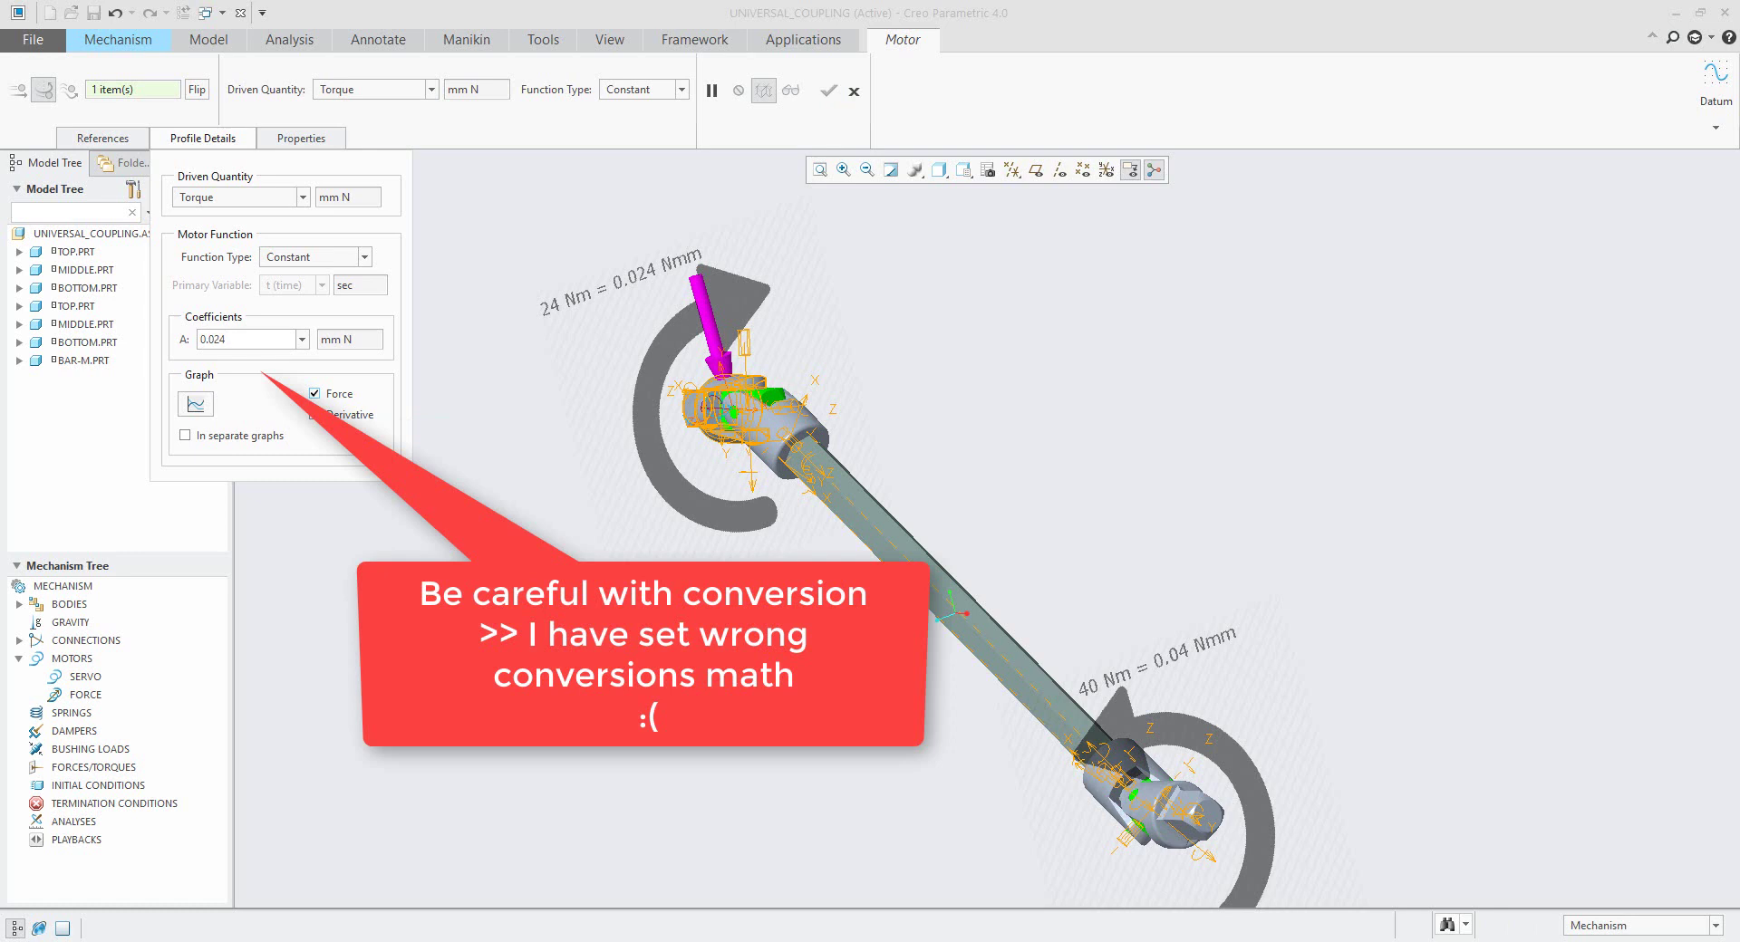
key("Return")
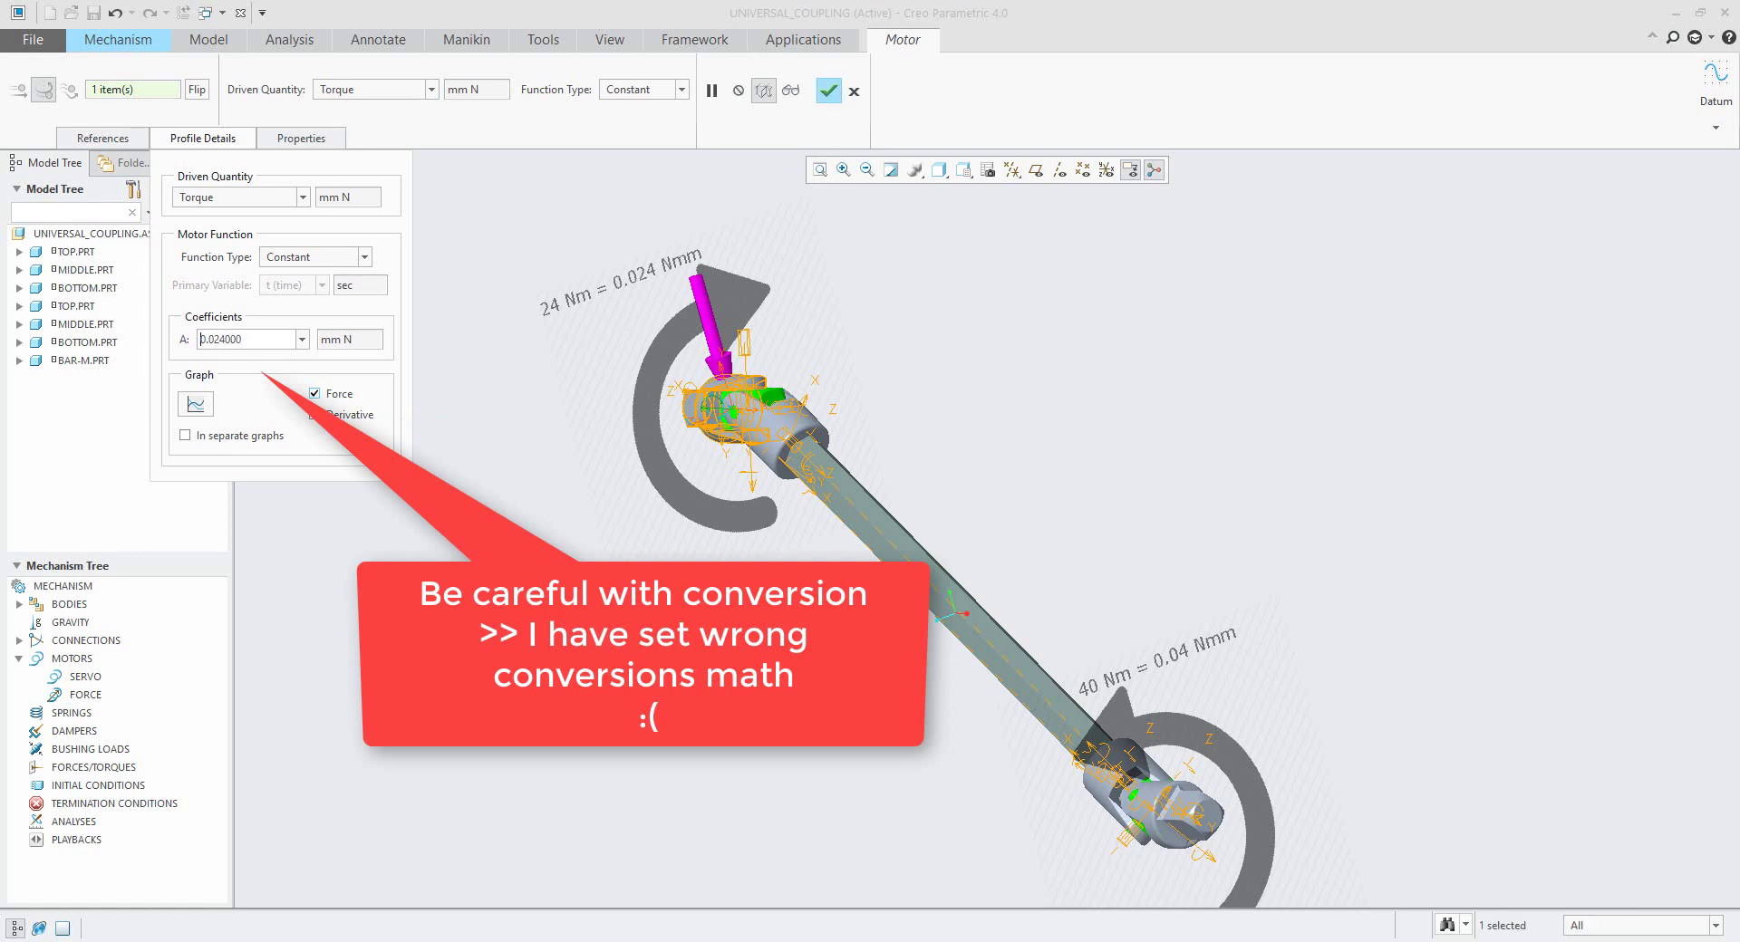
Step: Plot the force motor's profile, close the graph and accept the motor definition
left_click(196, 405)
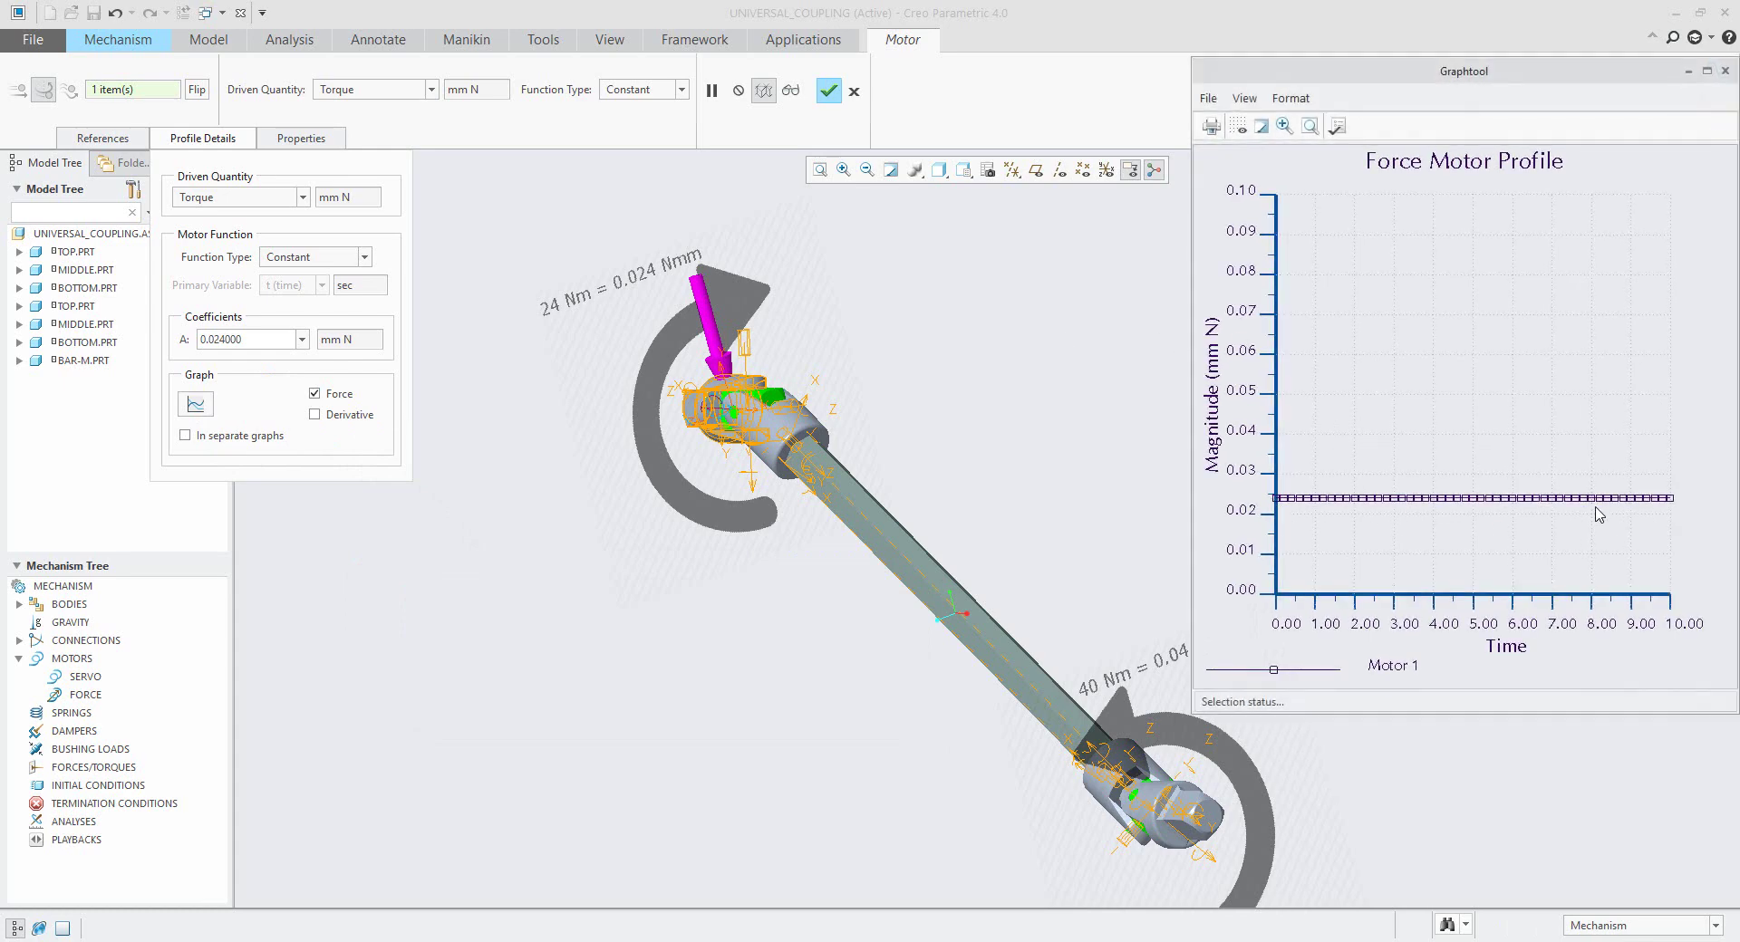
left_click(1724, 70)
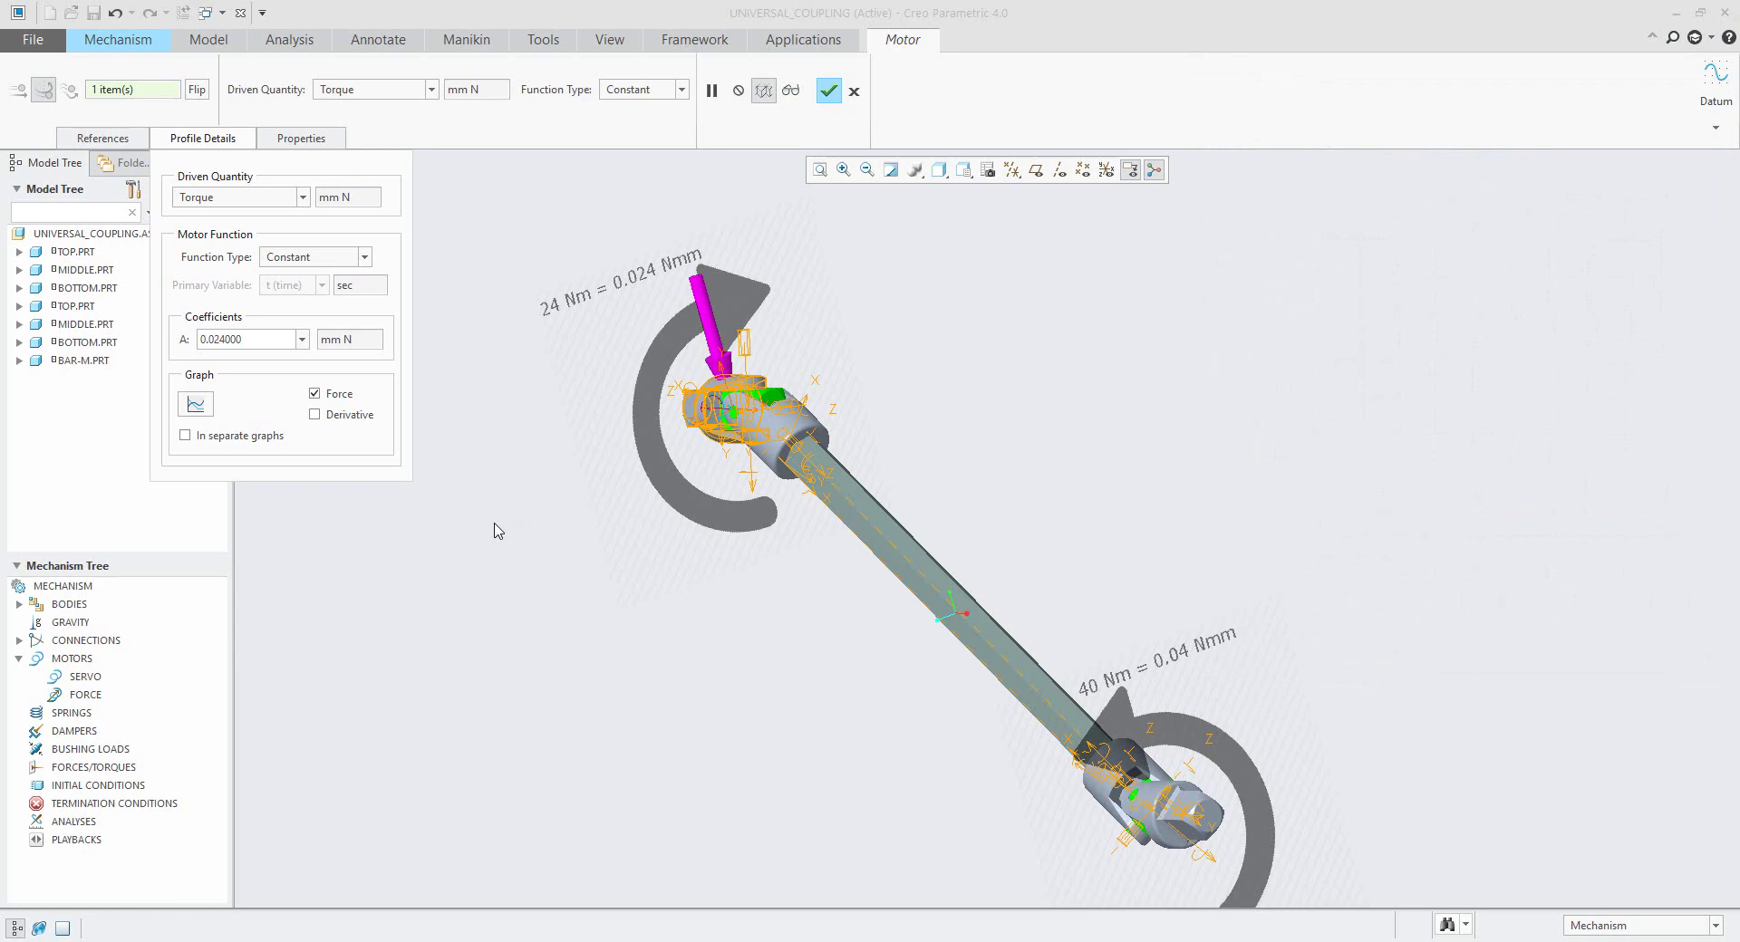
left_click(827, 91)
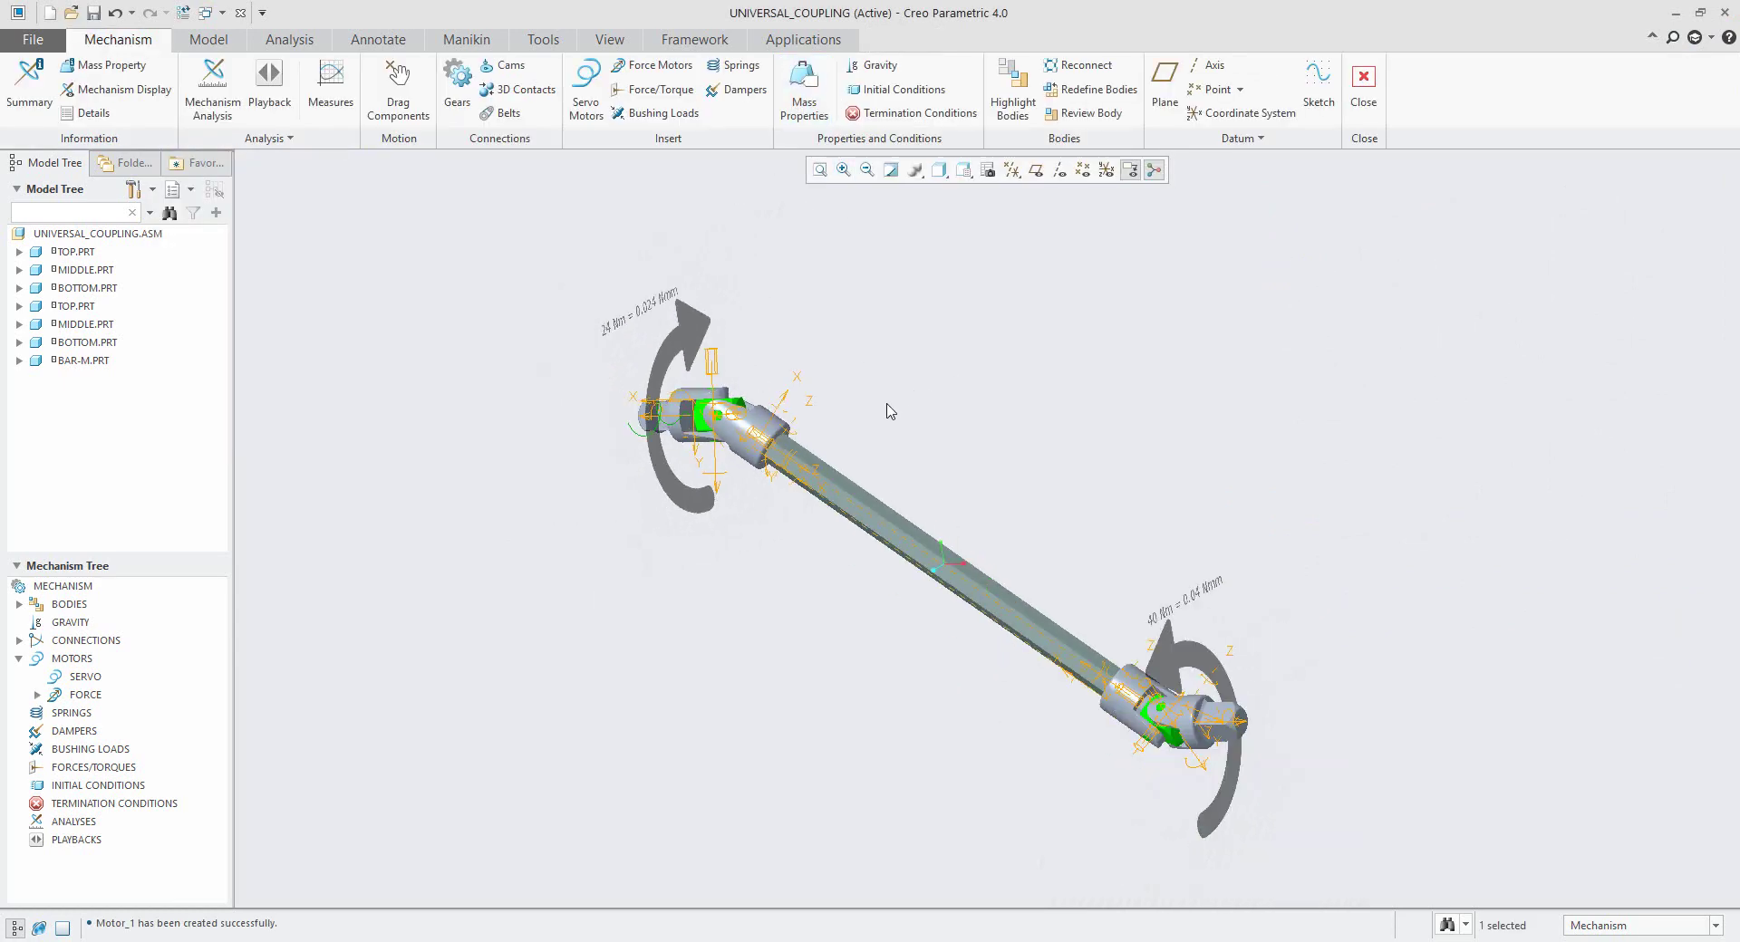
mouse_move(867, 409)
middle_mouse_down()
mouse_move(831, 508)
mouse_move(843, 416)
middle_mouse_up()
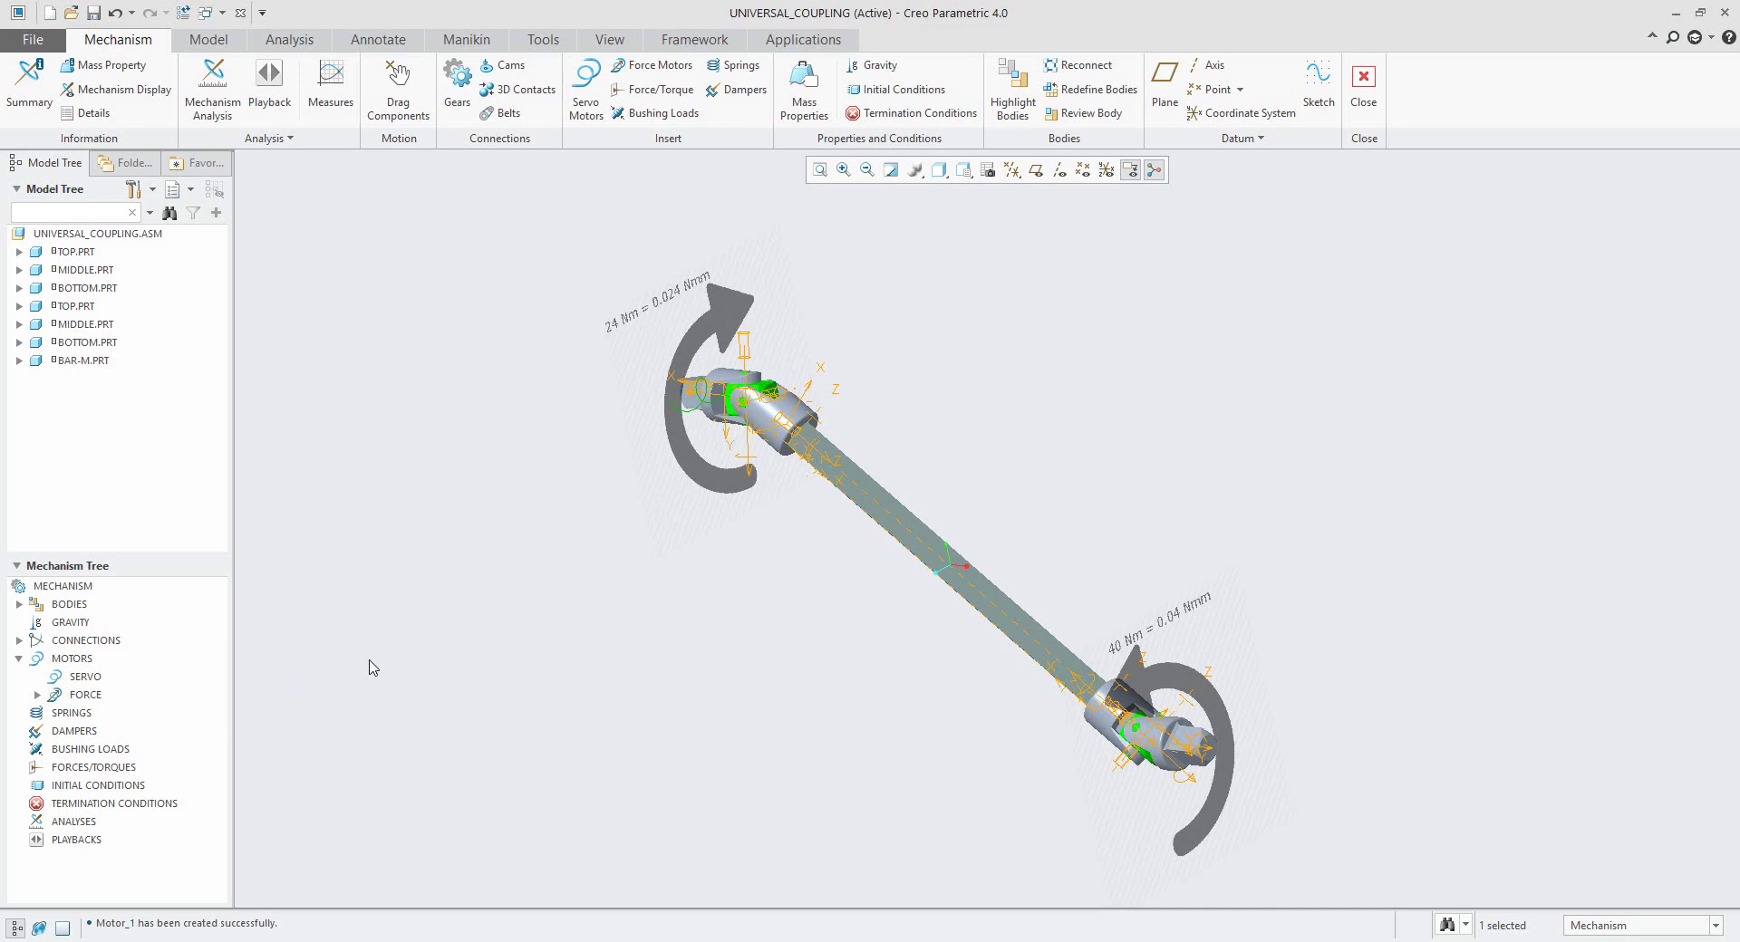
Step: Start dragging components, expand the snapshot options and rotate the coupling's upper shaft end freehand to a new position
left_click(399, 95)
left_click(1481, 215)
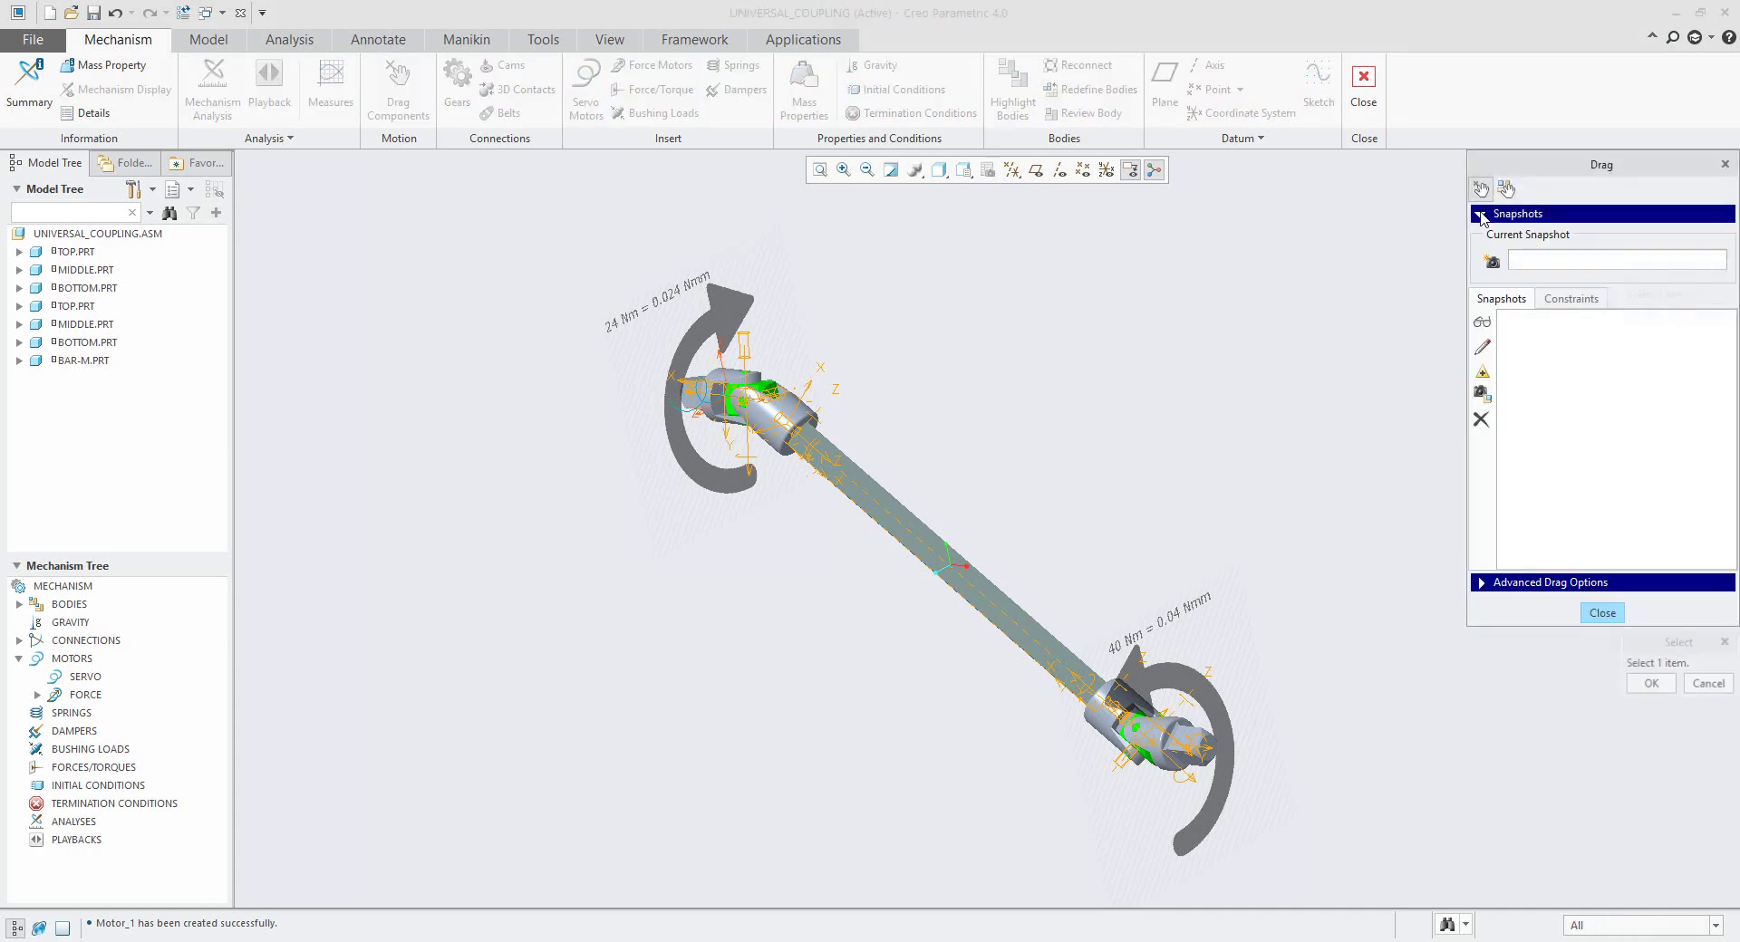
mouse_move(1091, 392)
middle_mouse_down()
mouse_move(1130, 377)
mouse_move(1111, 385)
middle_mouse_up()
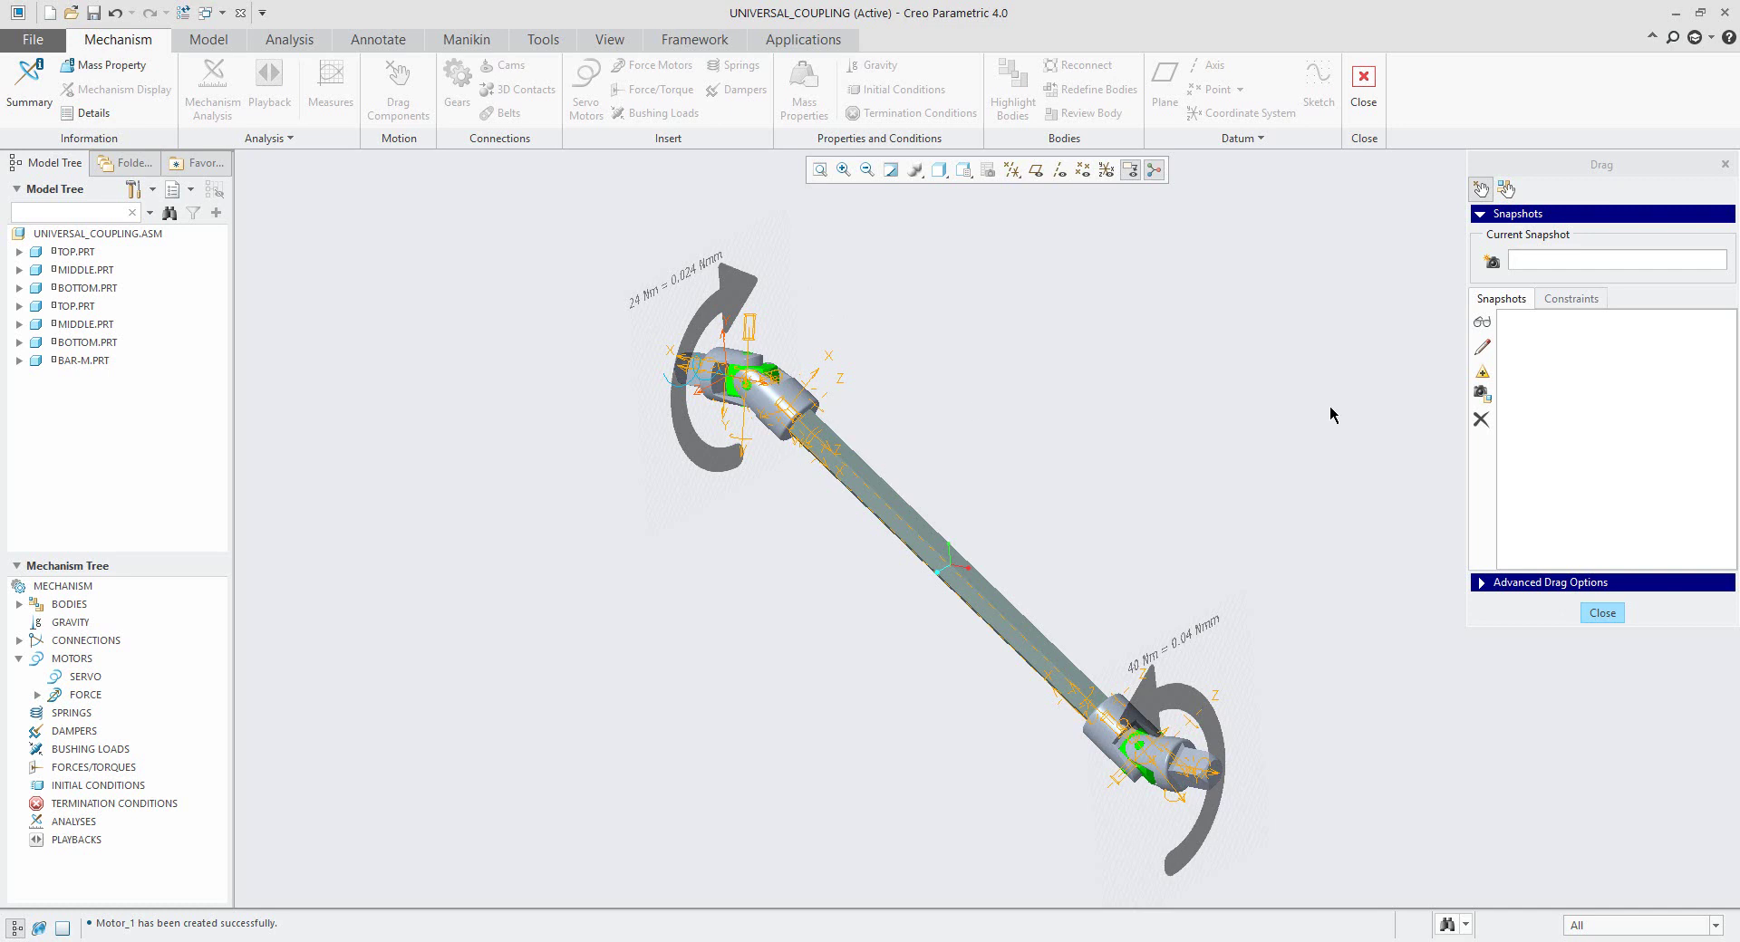
left_click(715, 369)
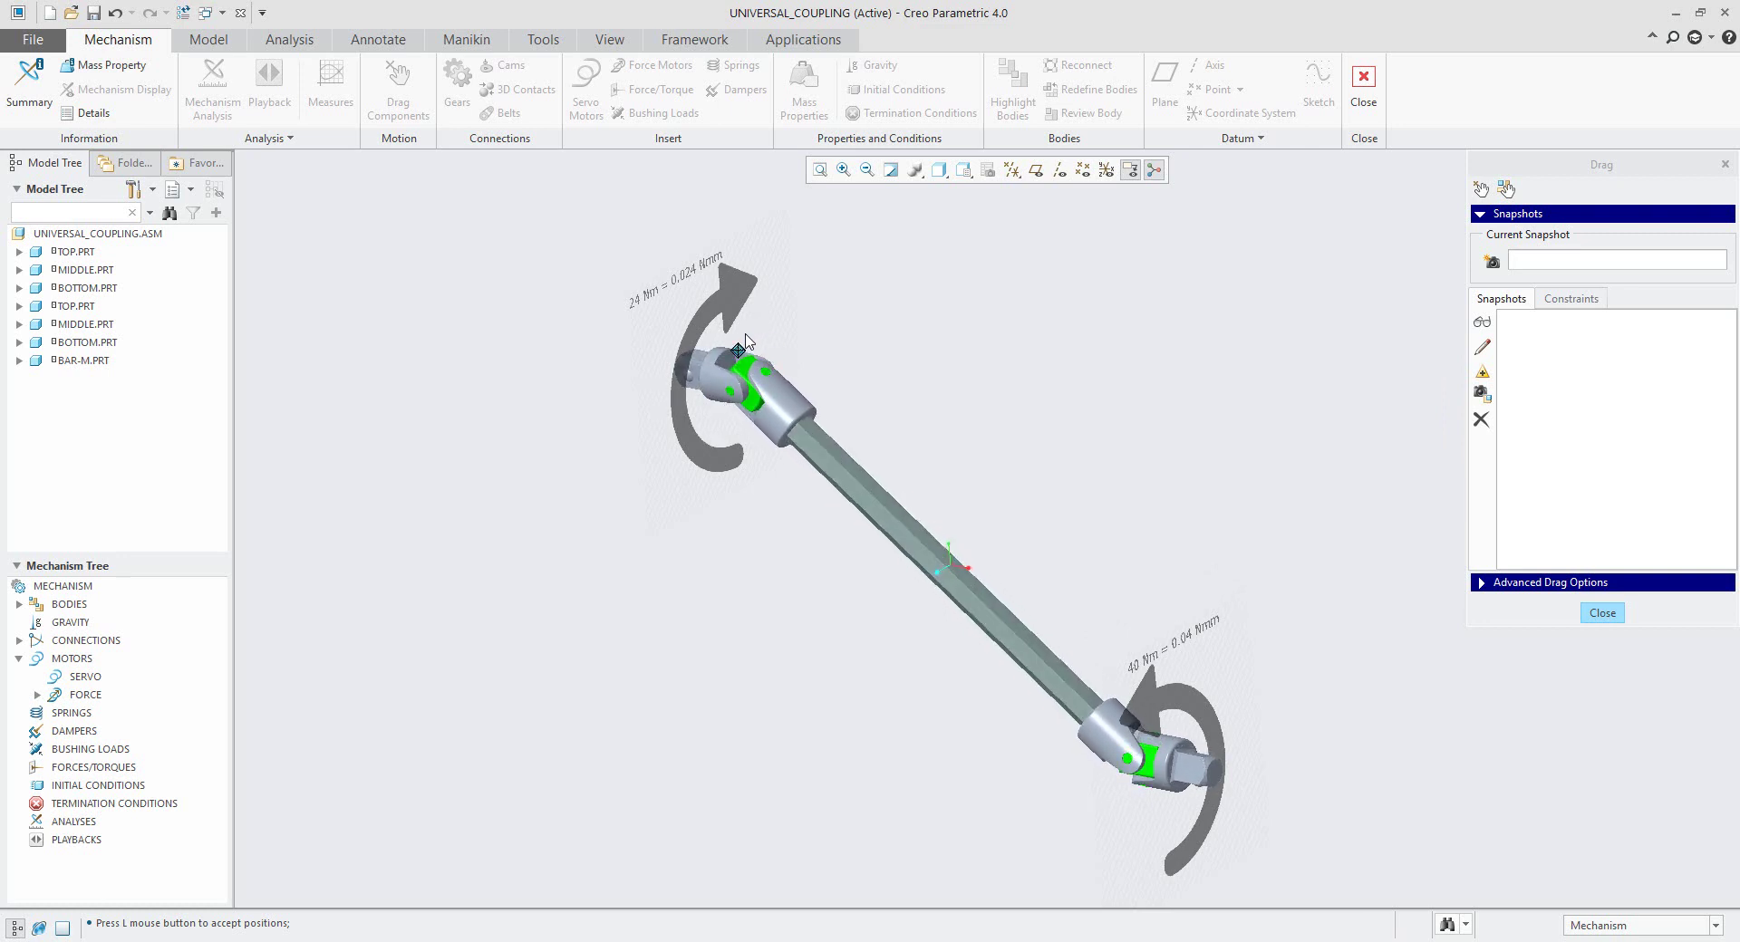
left_click(745, 342)
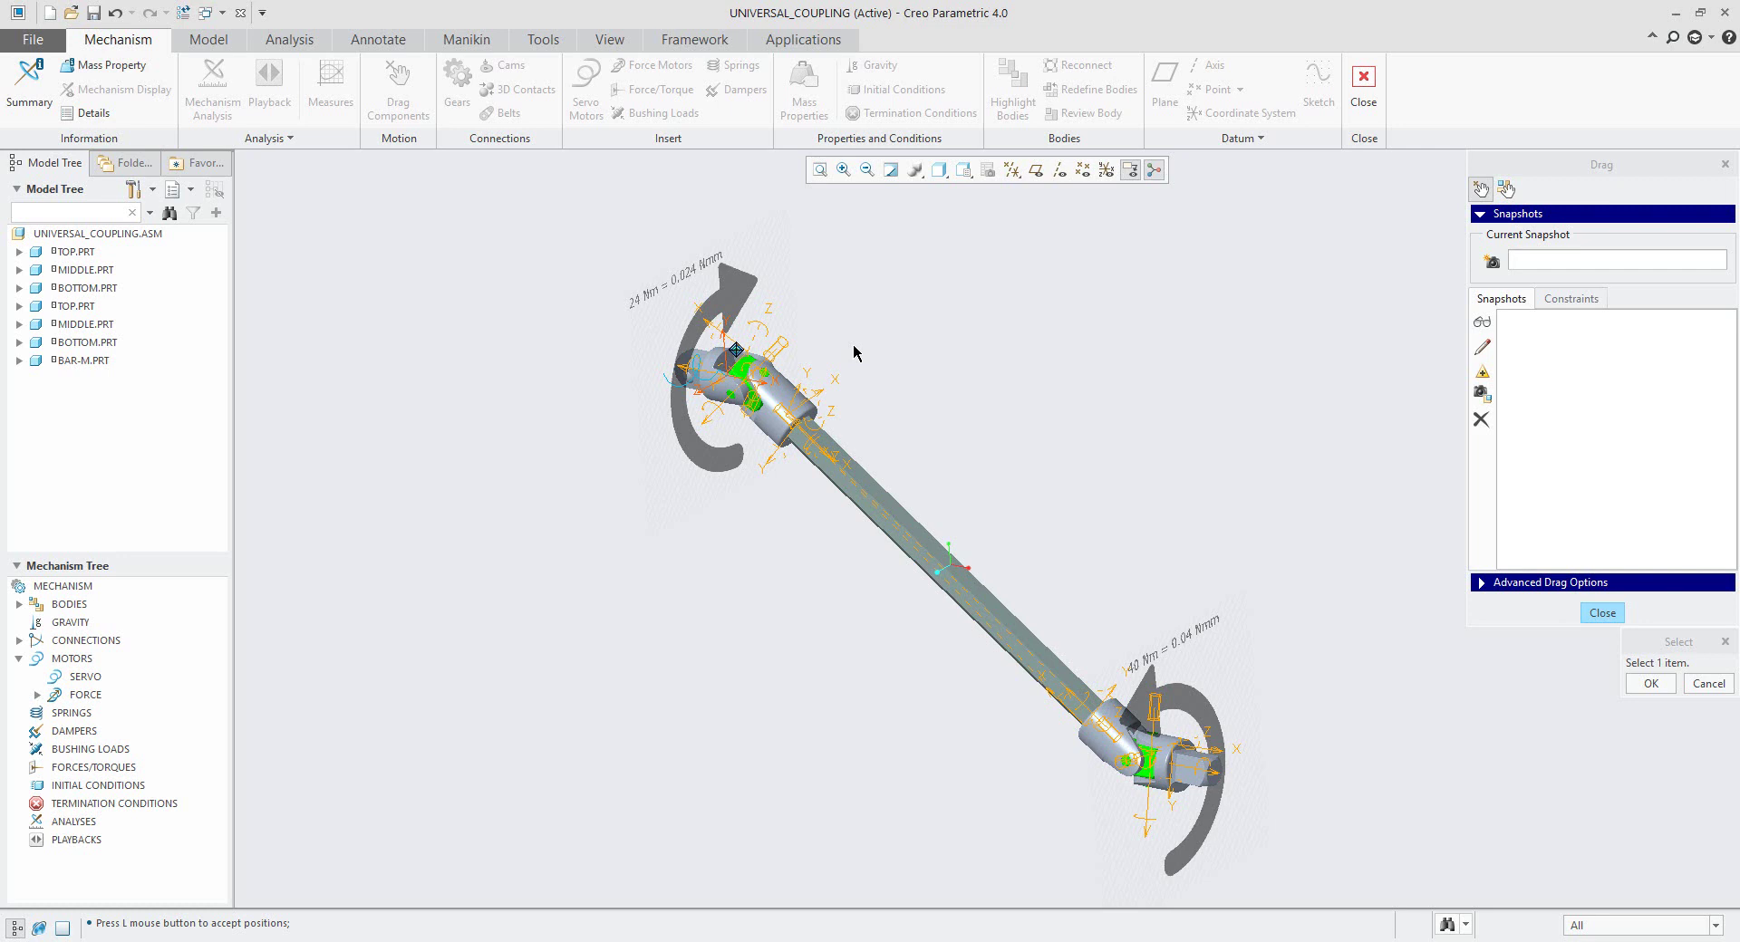
Step: Constrain the Connection_14 rotation axis position to 150 deg, take a snapshot of that configuration and finish dragging
left_click(1569, 299)
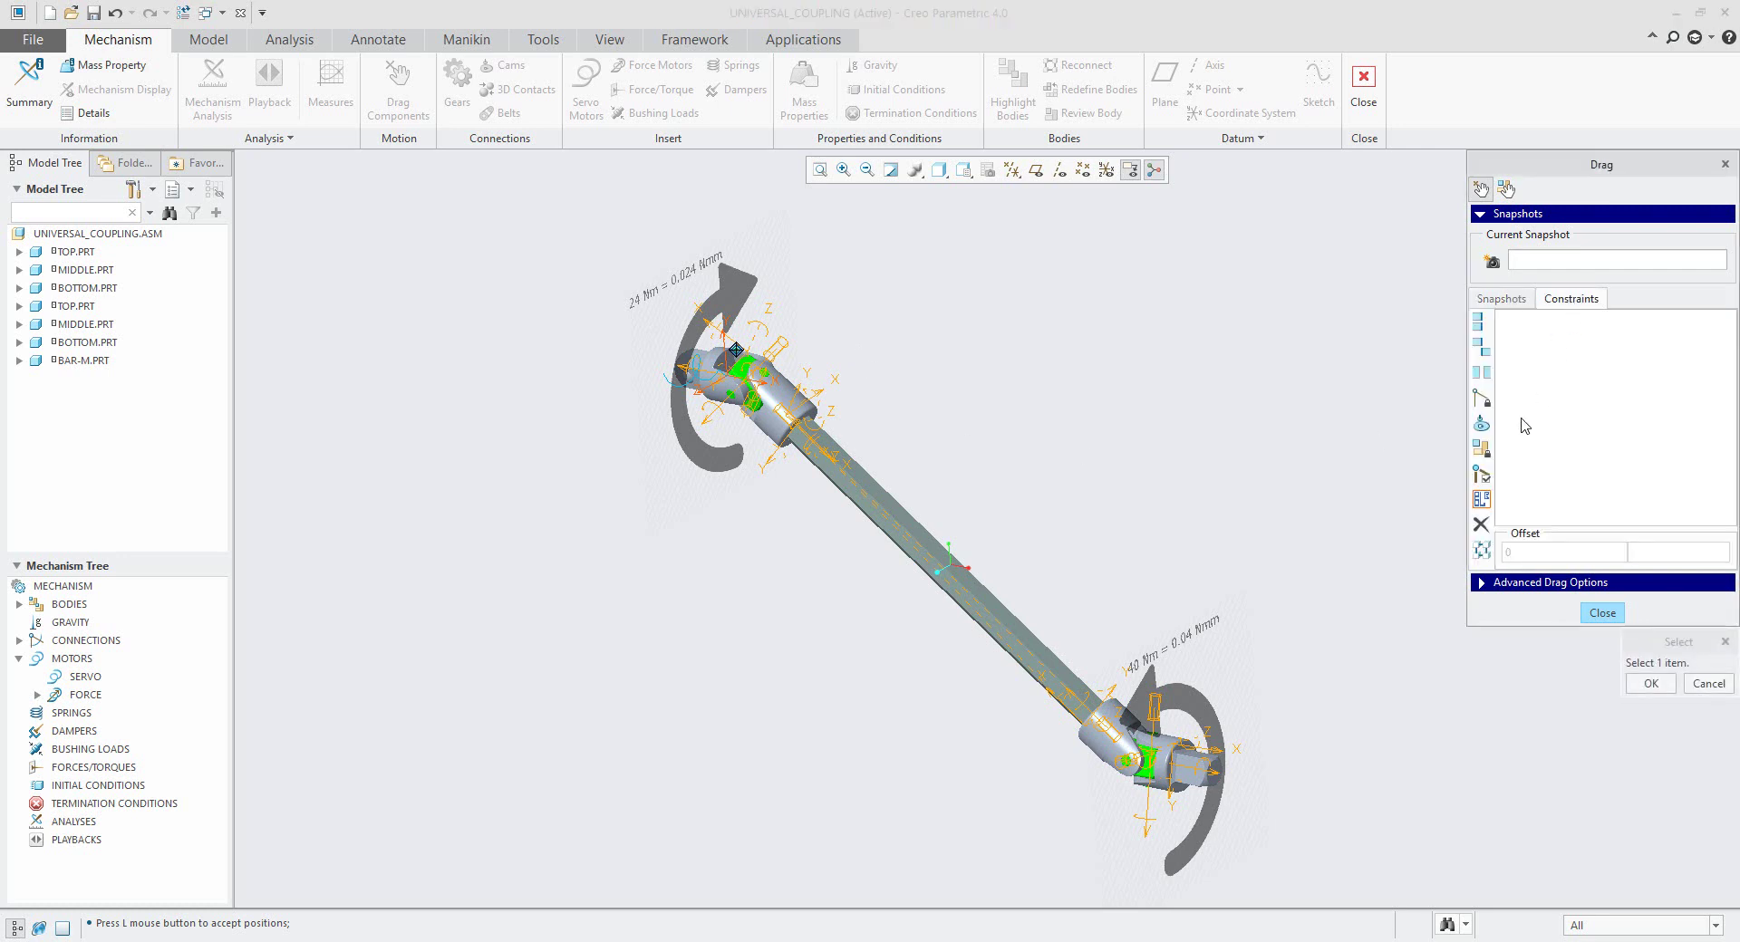
left_click(1480, 404)
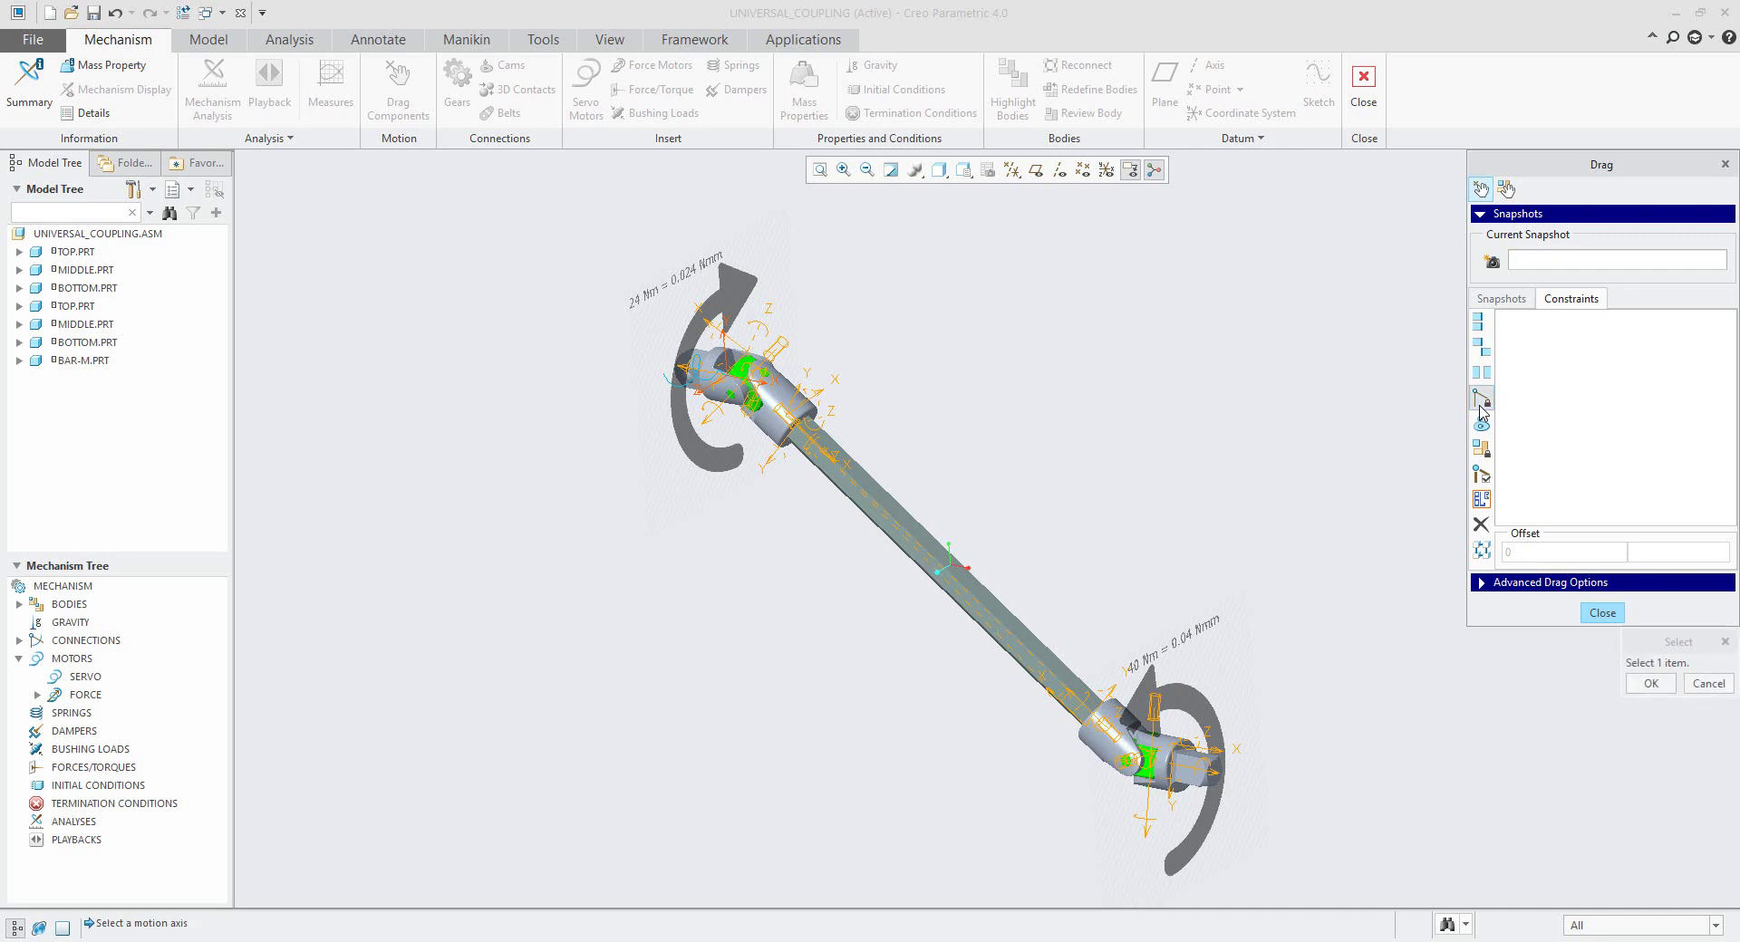
left_click(706, 375)
double_click(1590, 552)
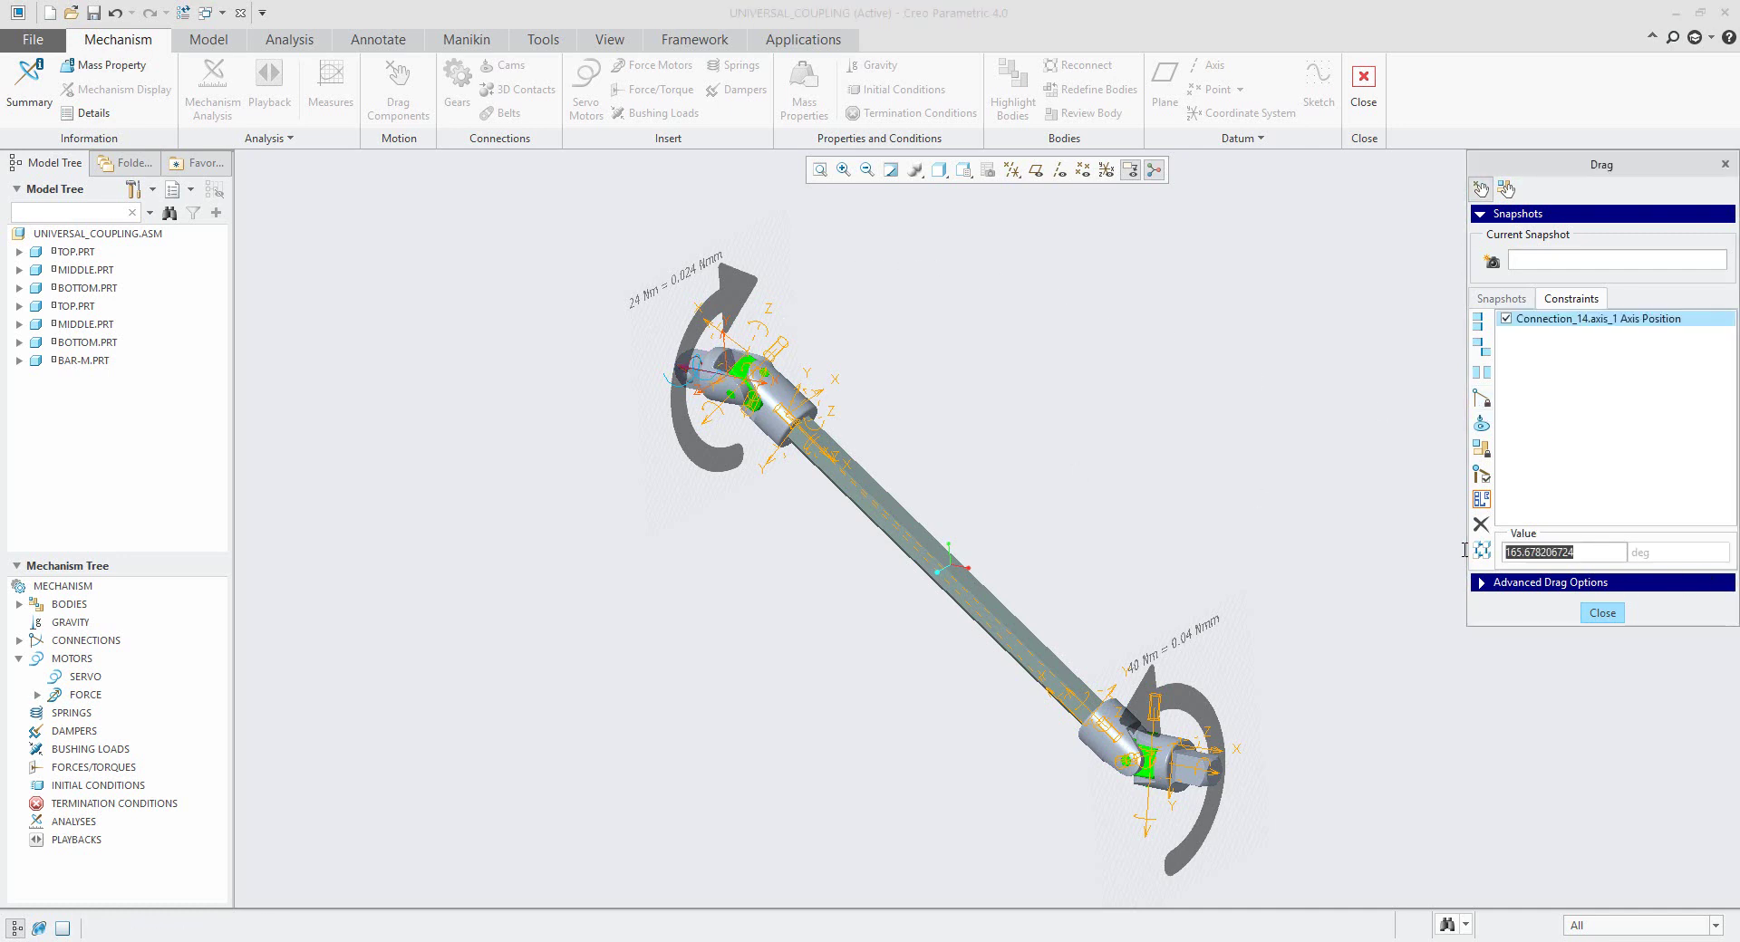
type("150")
key("Return")
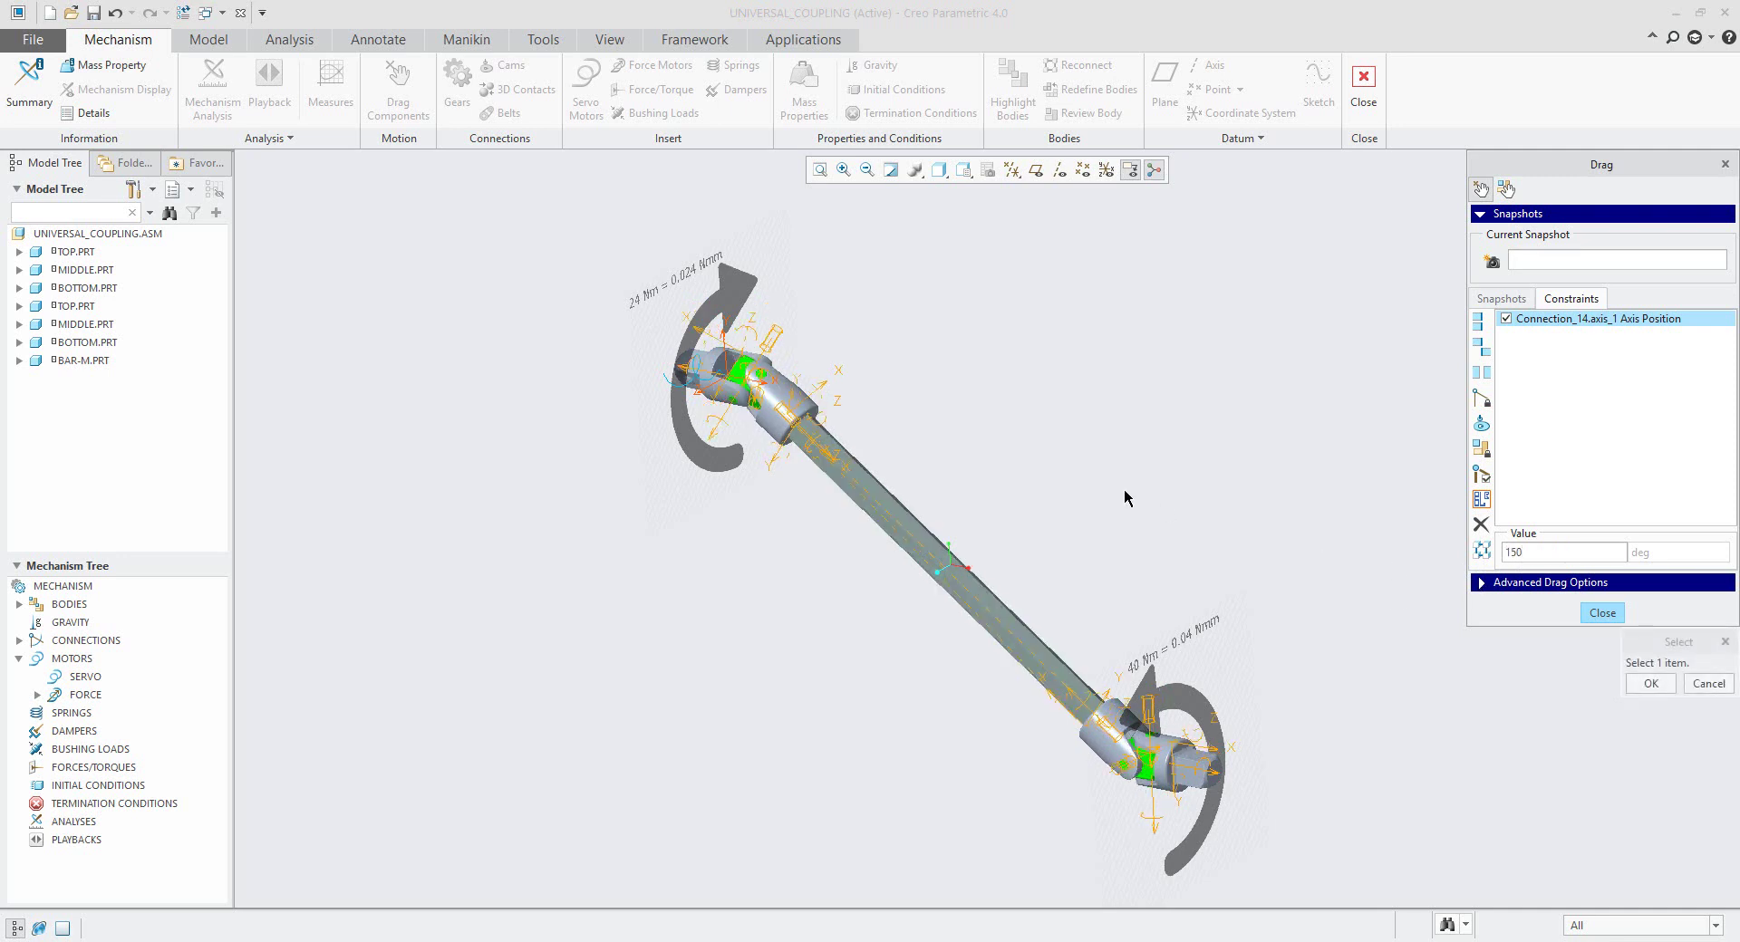
left_click(1491, 262)
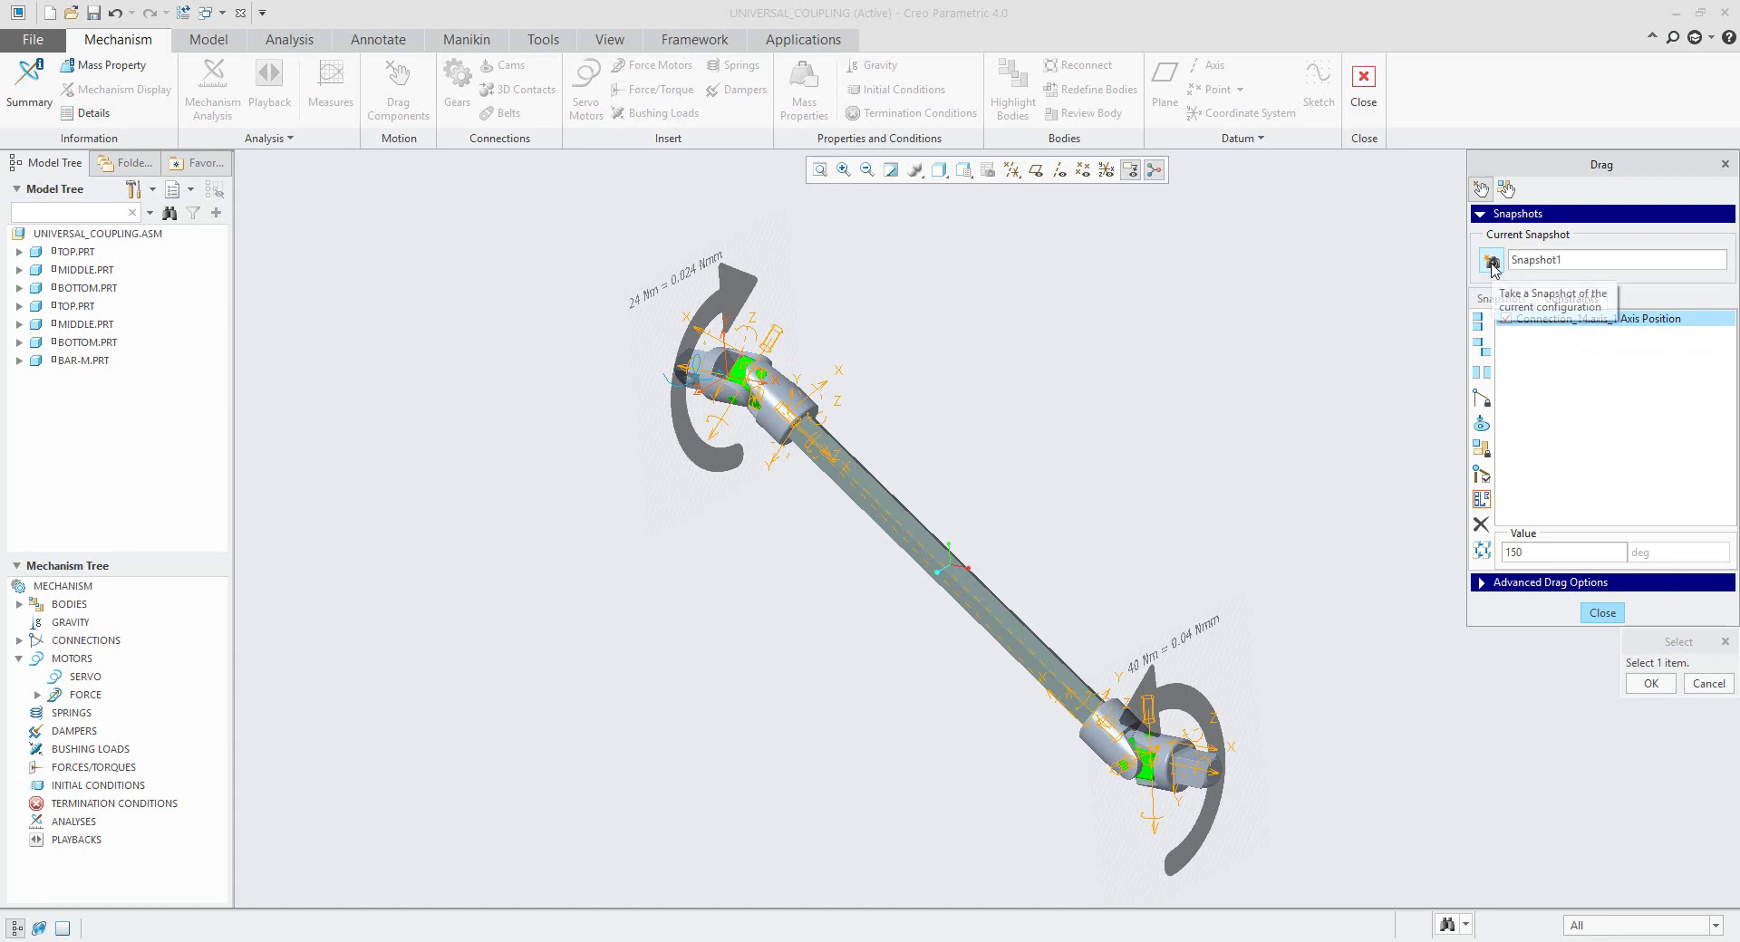
left_click(1602, 614)
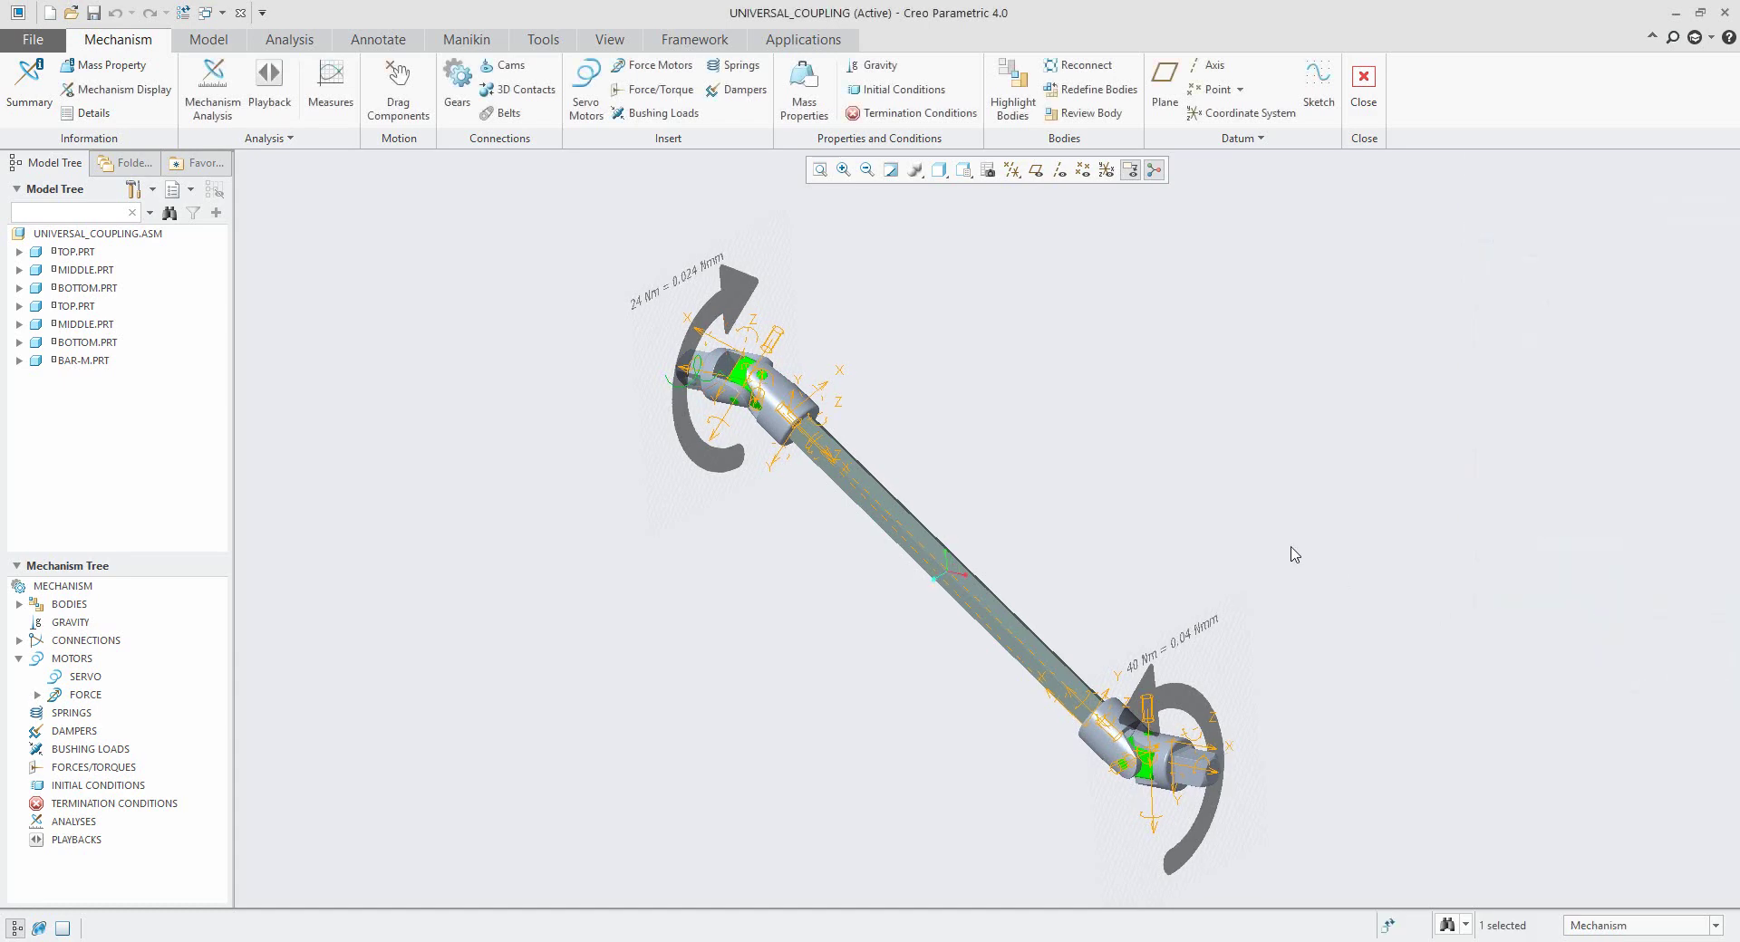
Step: Create a new initial condition based on Snapshot1, without any velocity conditions
left_click(101, 789)
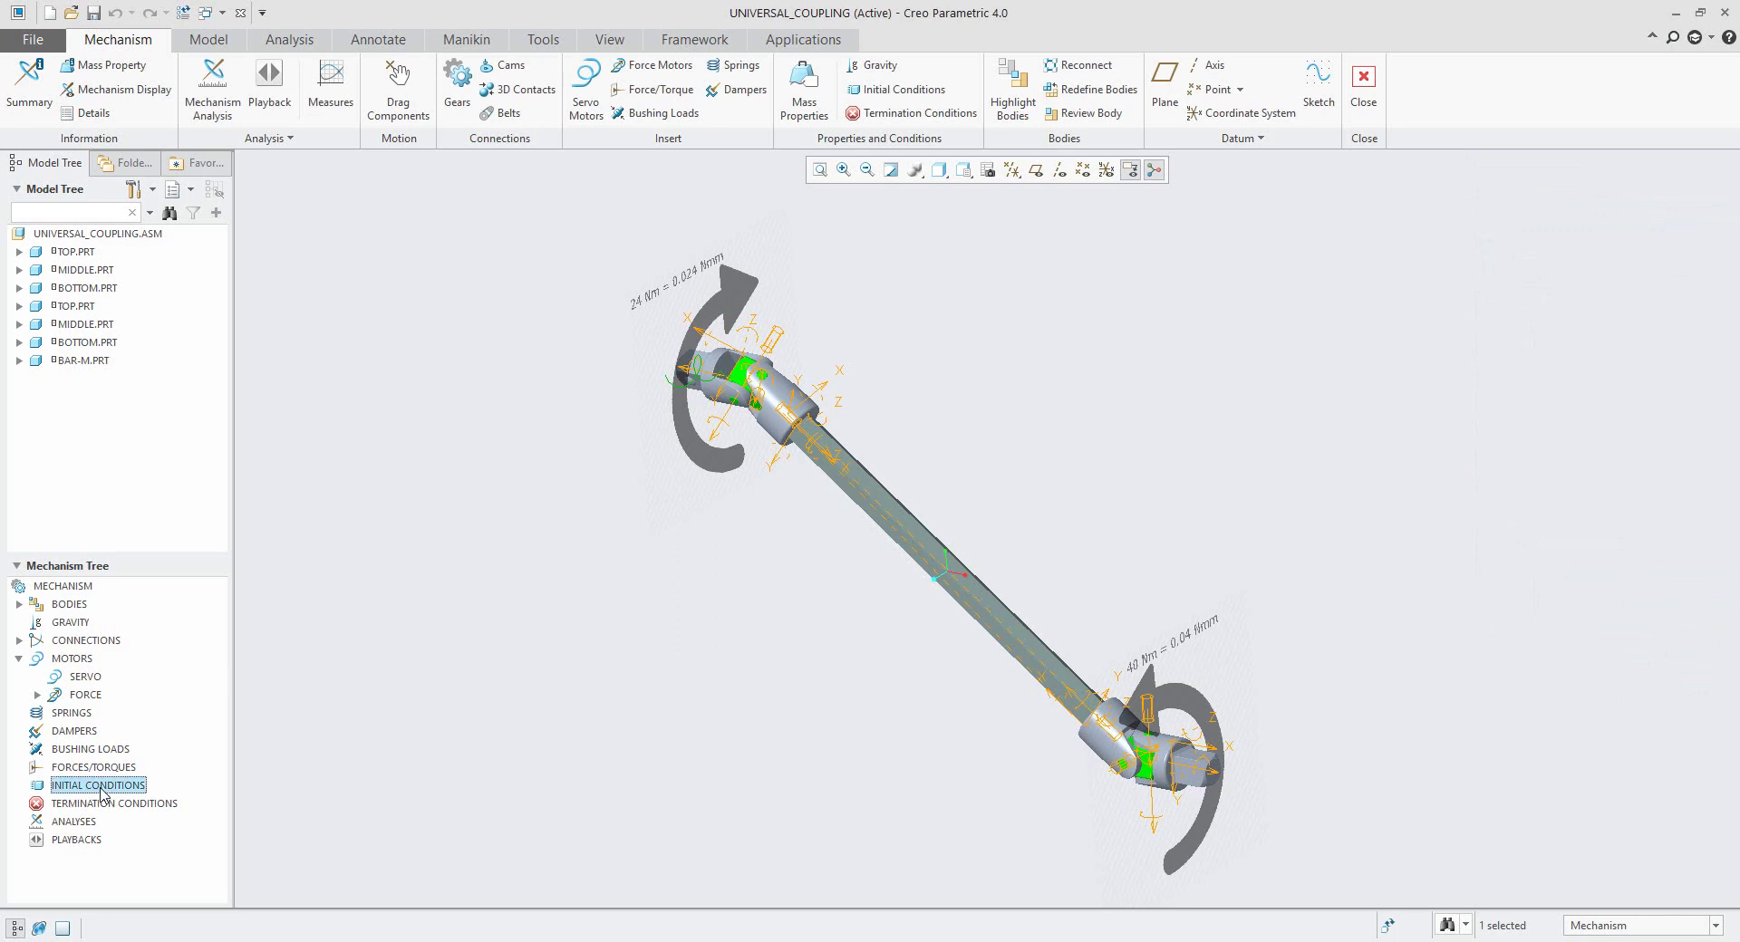
left_click(112, 732)
left_click(1562, 272)
left_click(1562, 307)
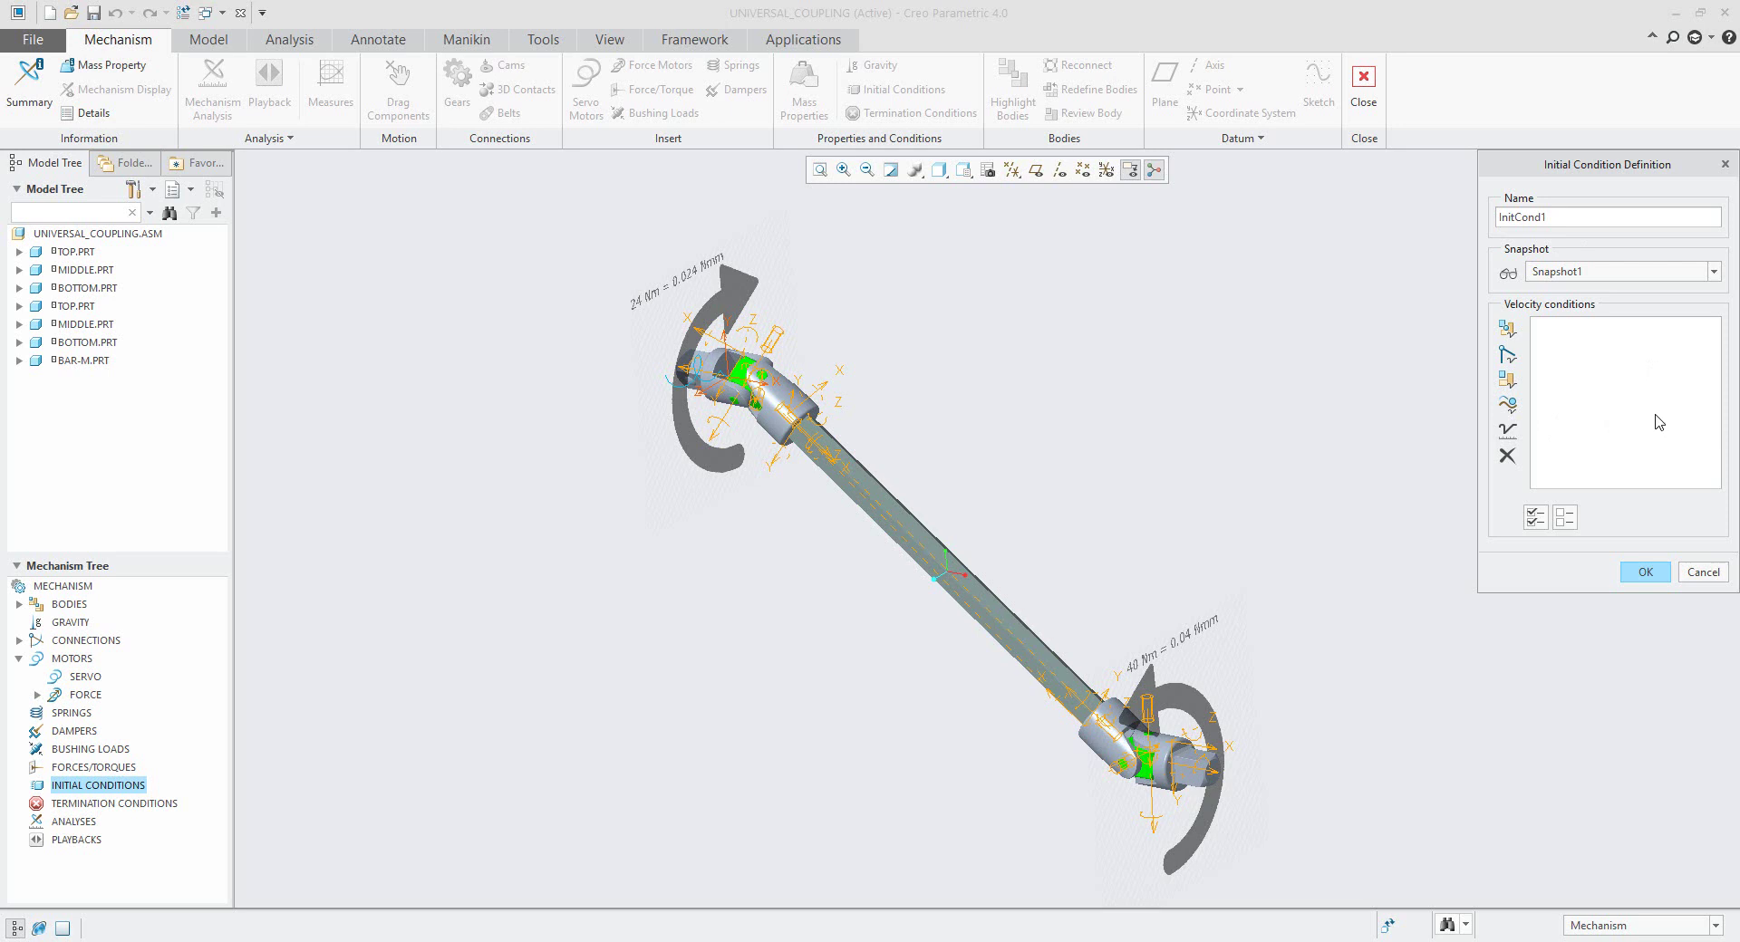
left_click(1646, 574)
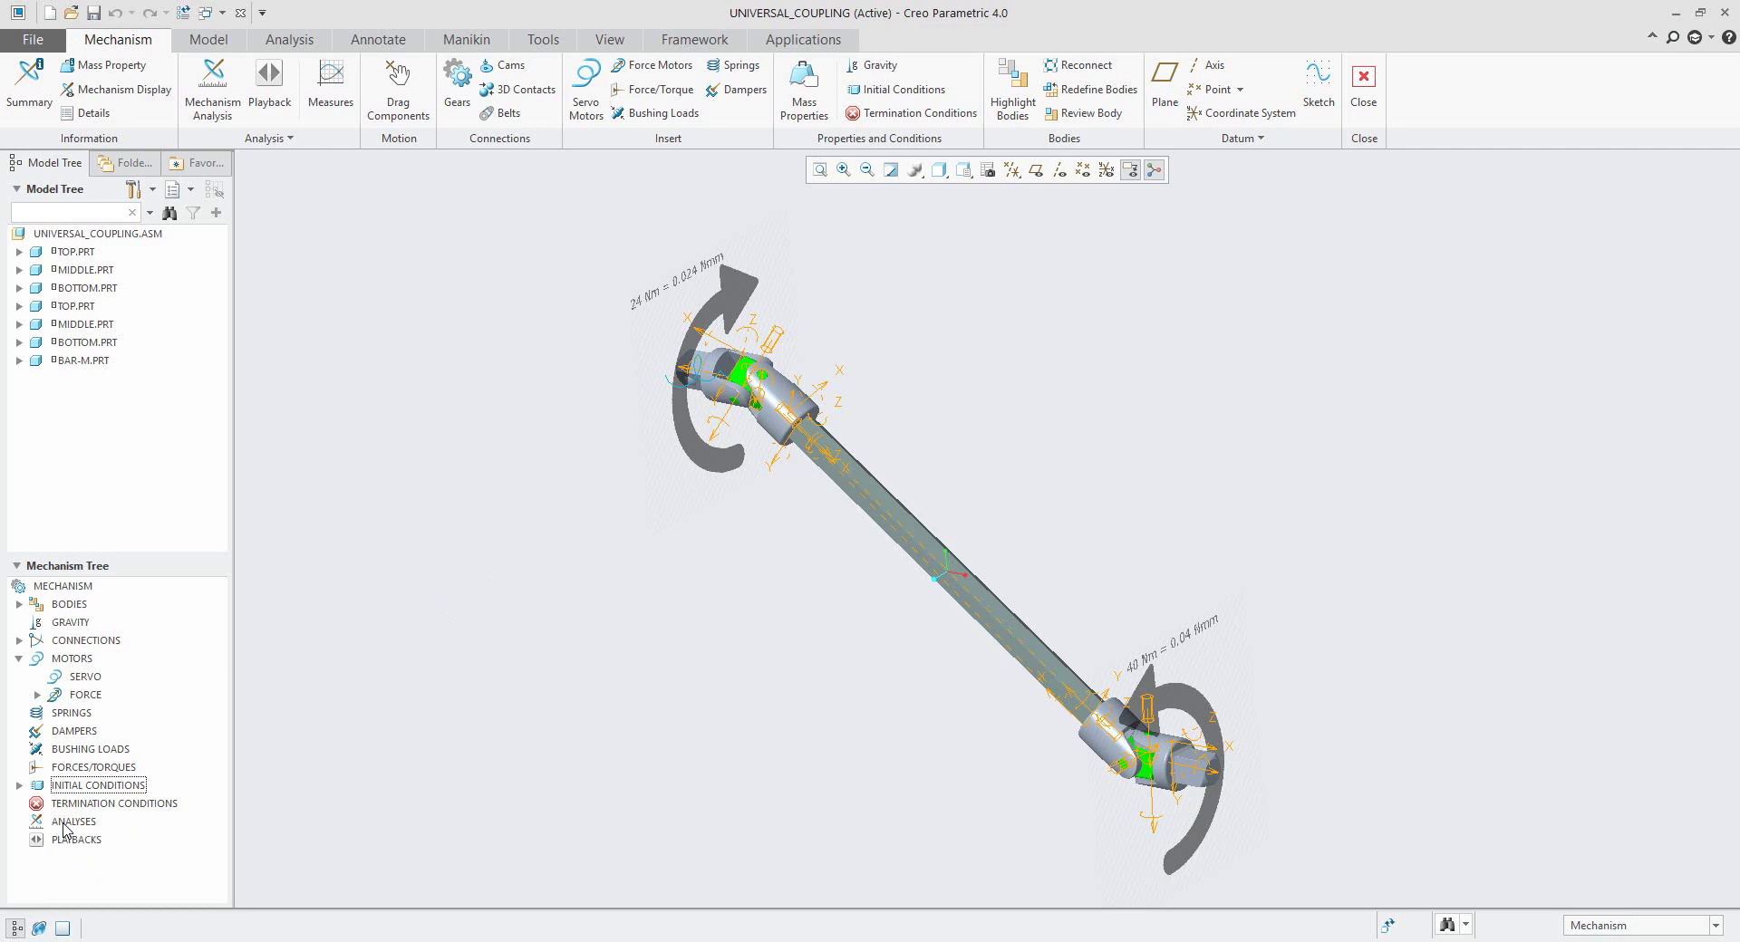
Step: Create a new mechanism analysis of type Dynamic with a duration of 2 and a frame rate of 25, and check its force motor
left_click_drag(68, 829, 75, 768)
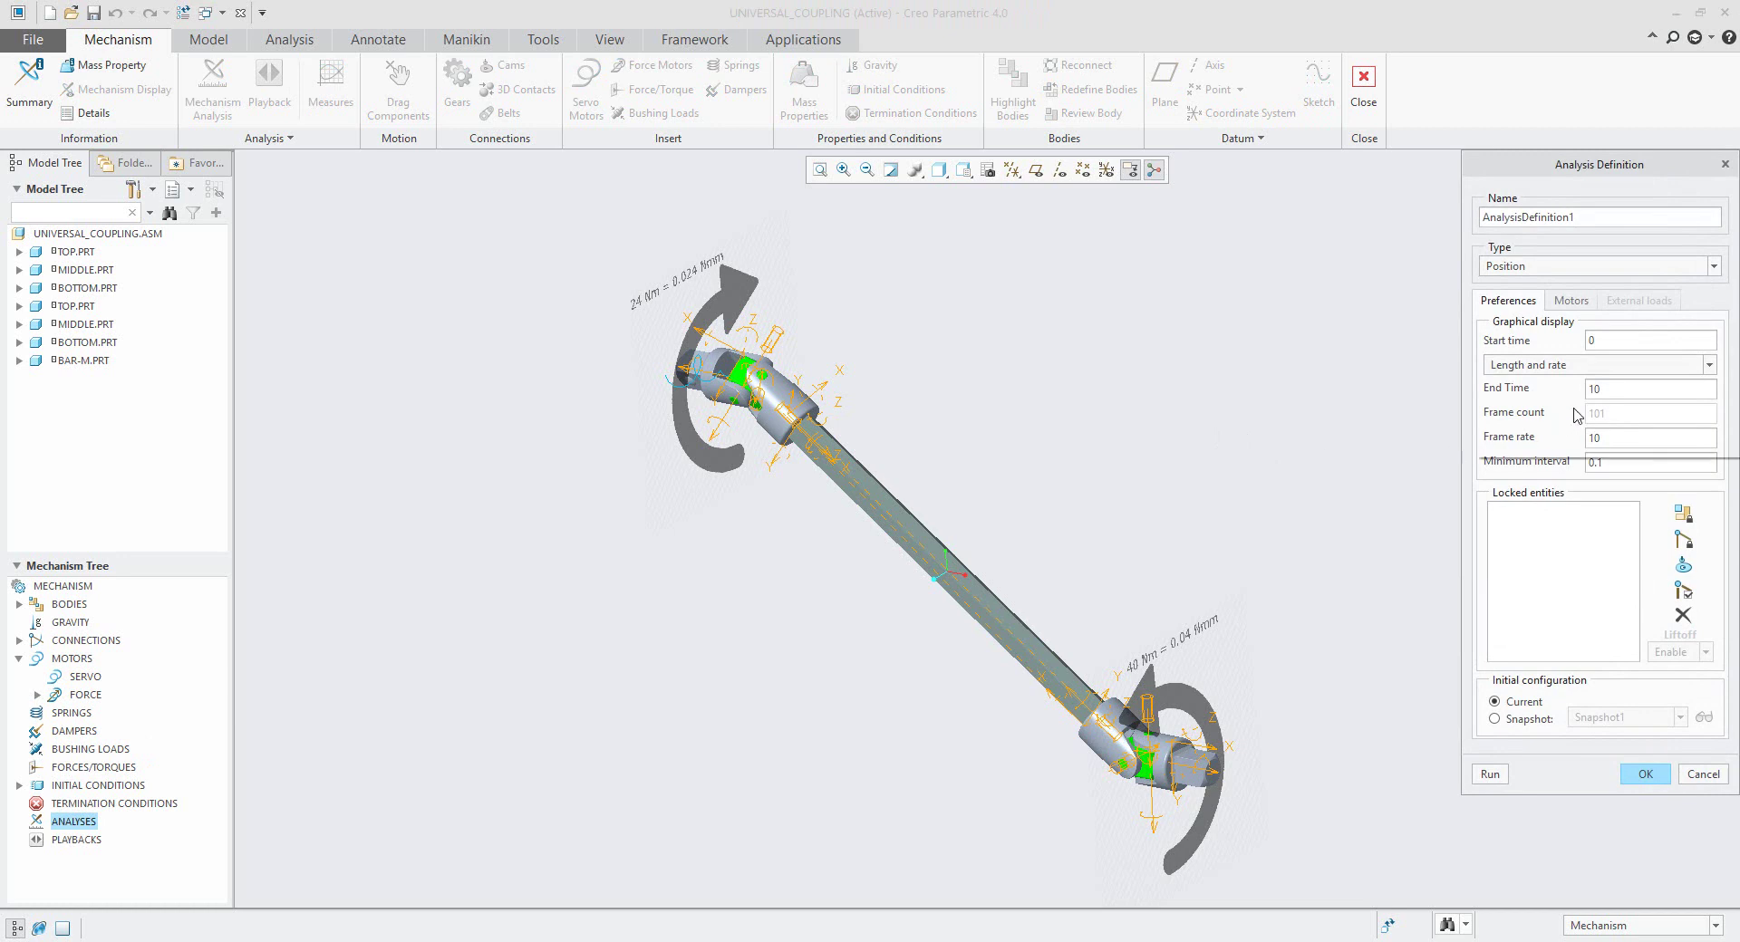
left_click_drag(1608, 391, 1527, 395)
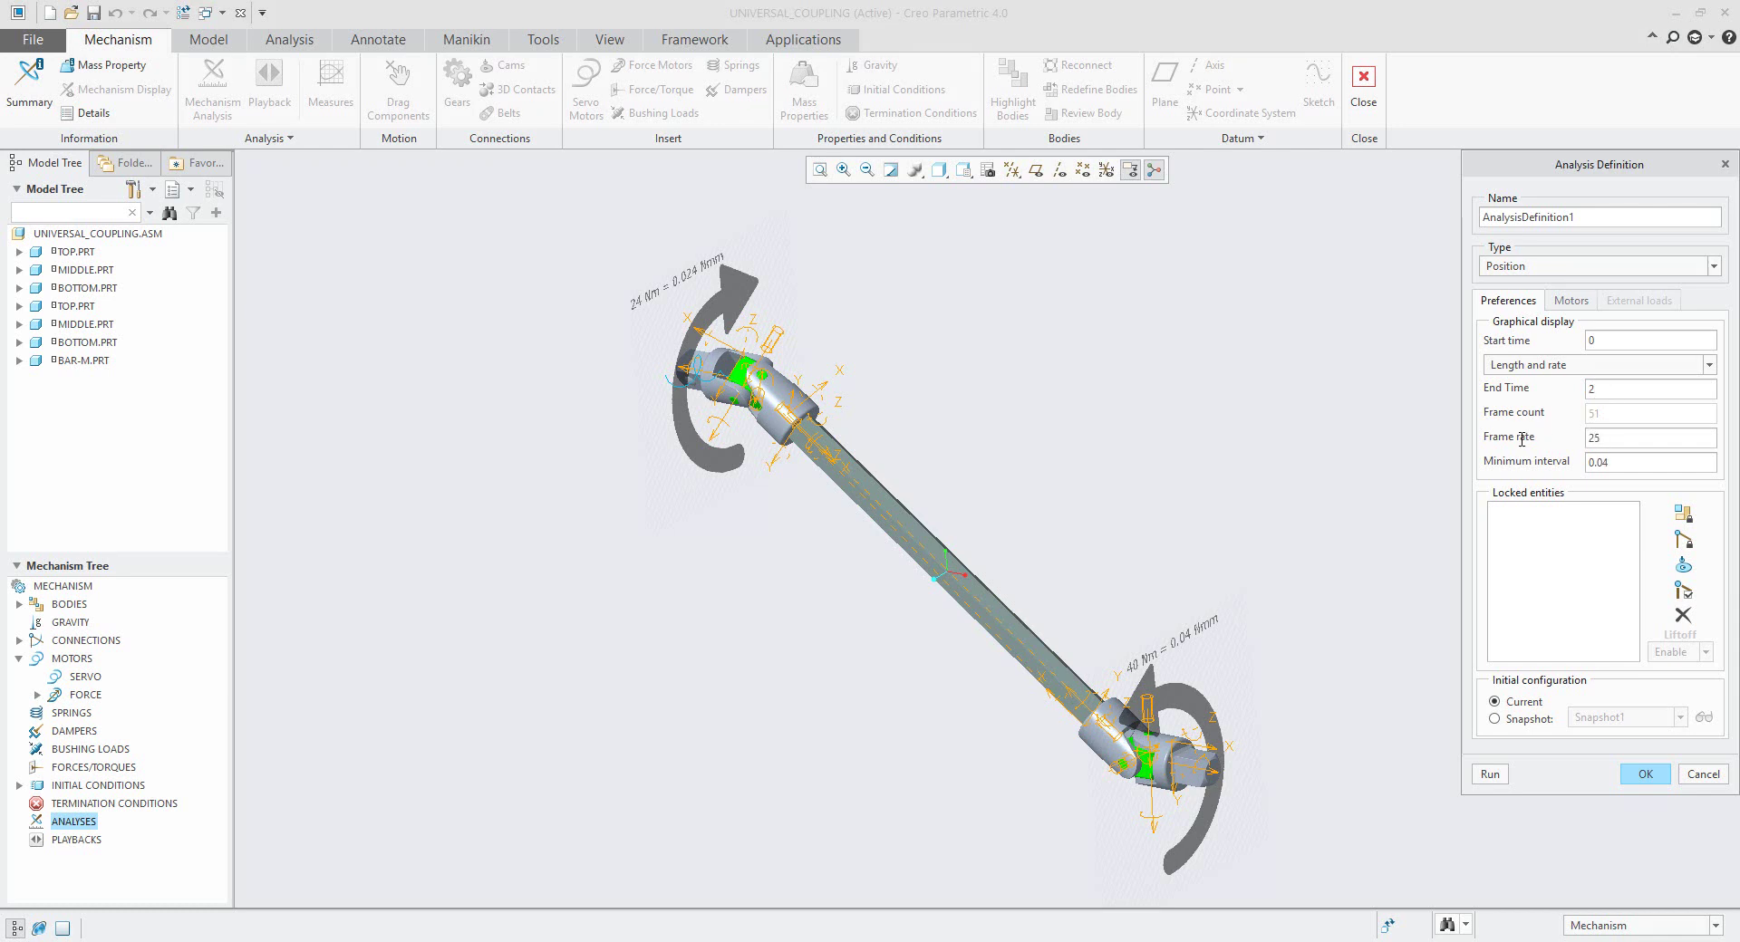
left_click(1568, 303)
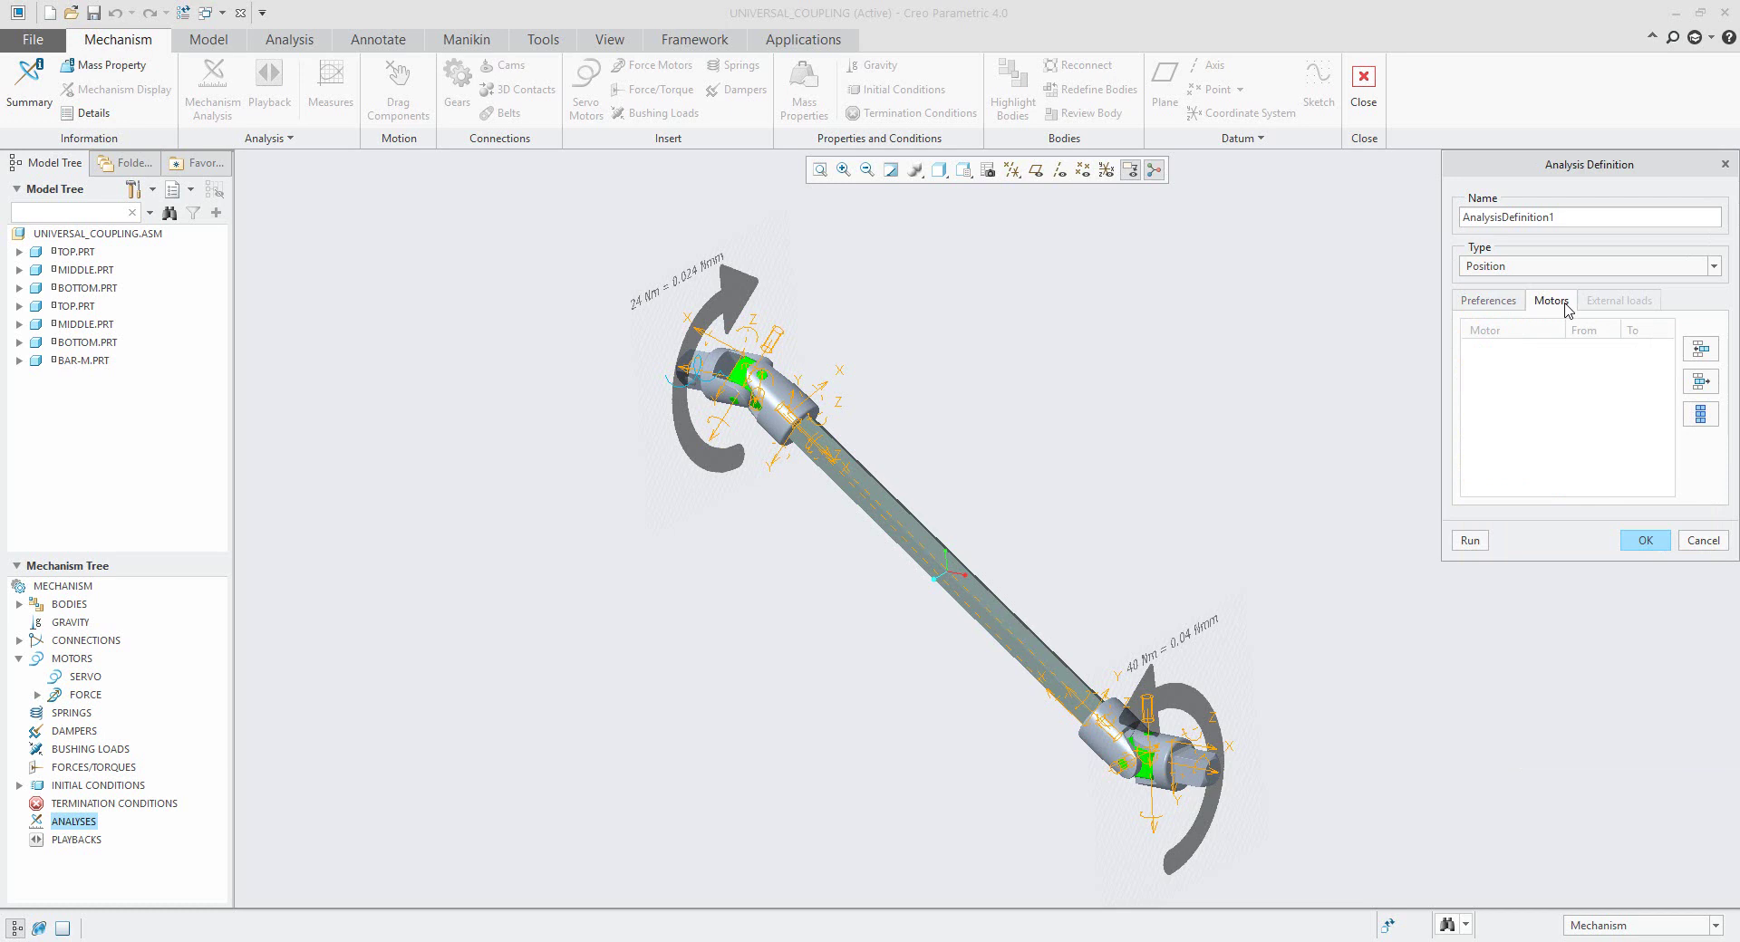
left_click(1500, 266)
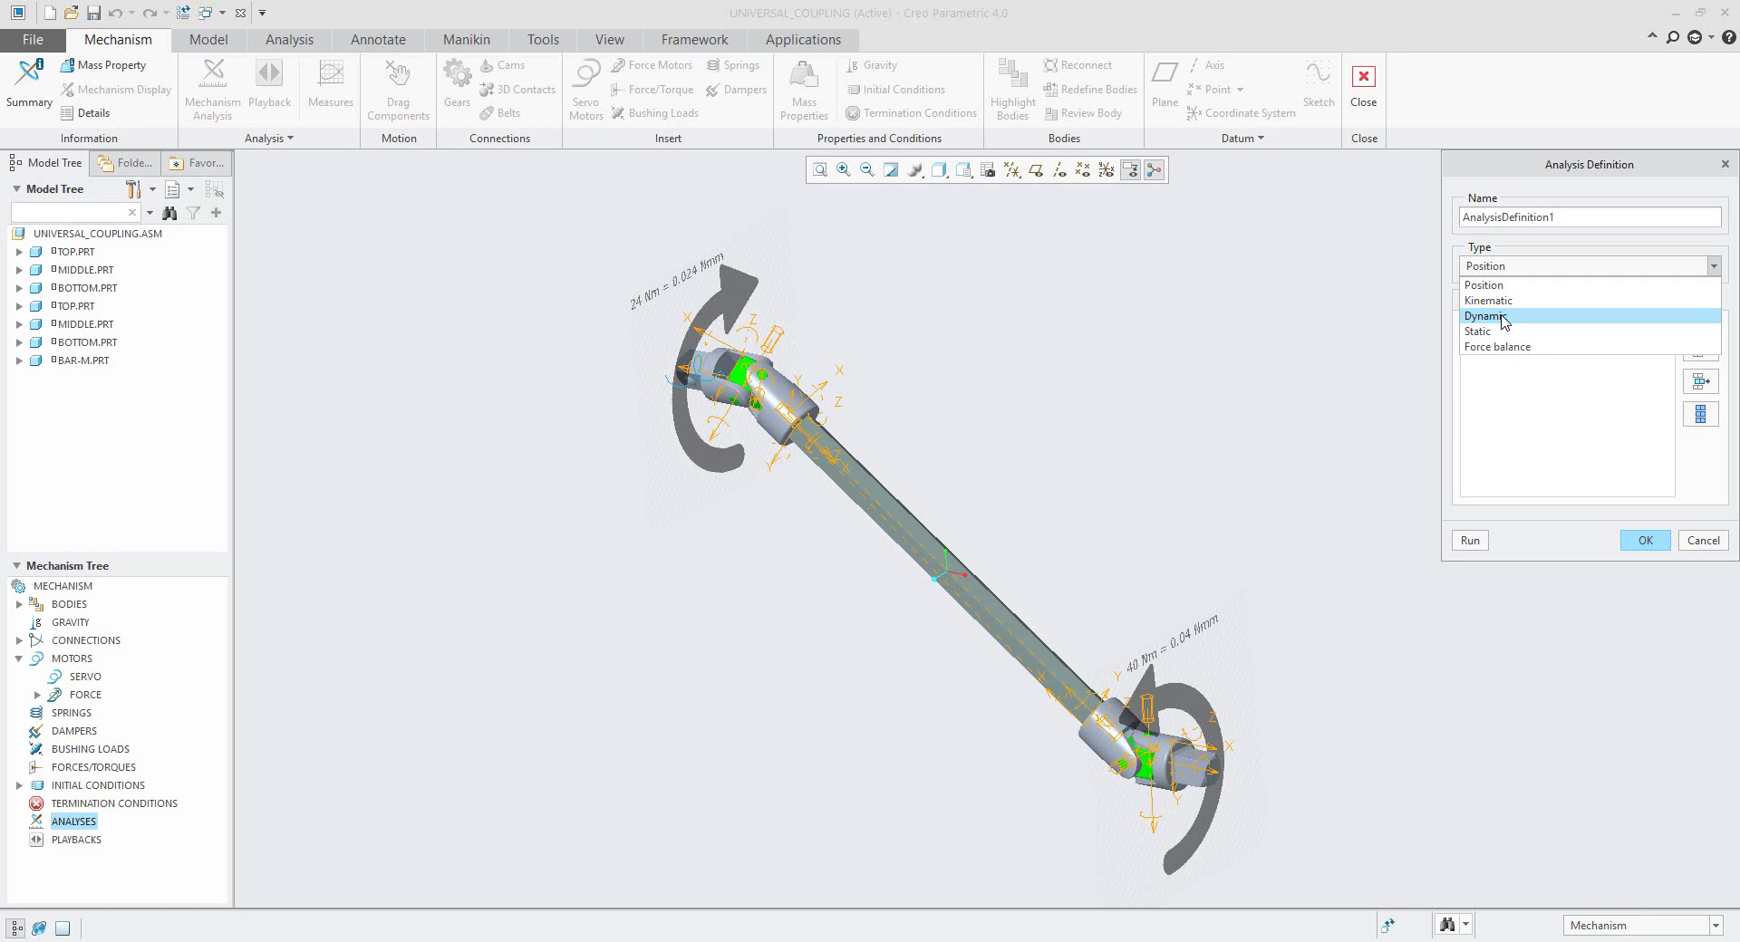
left_click(1501, 317)
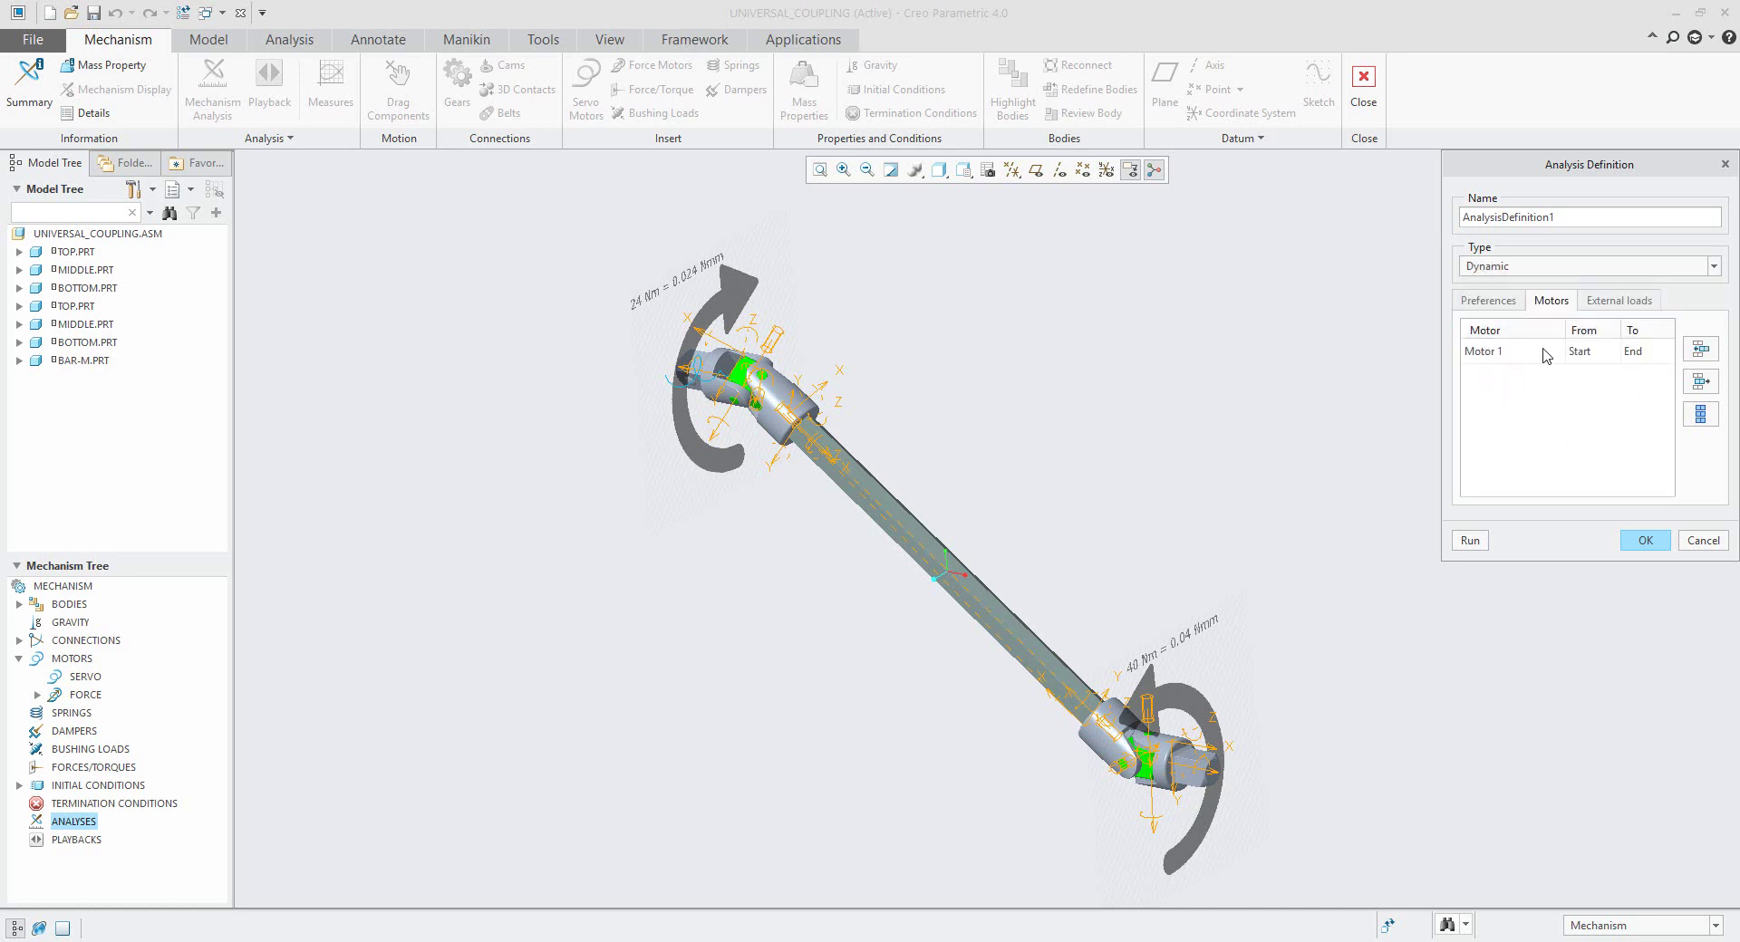
left_click(37, 695)
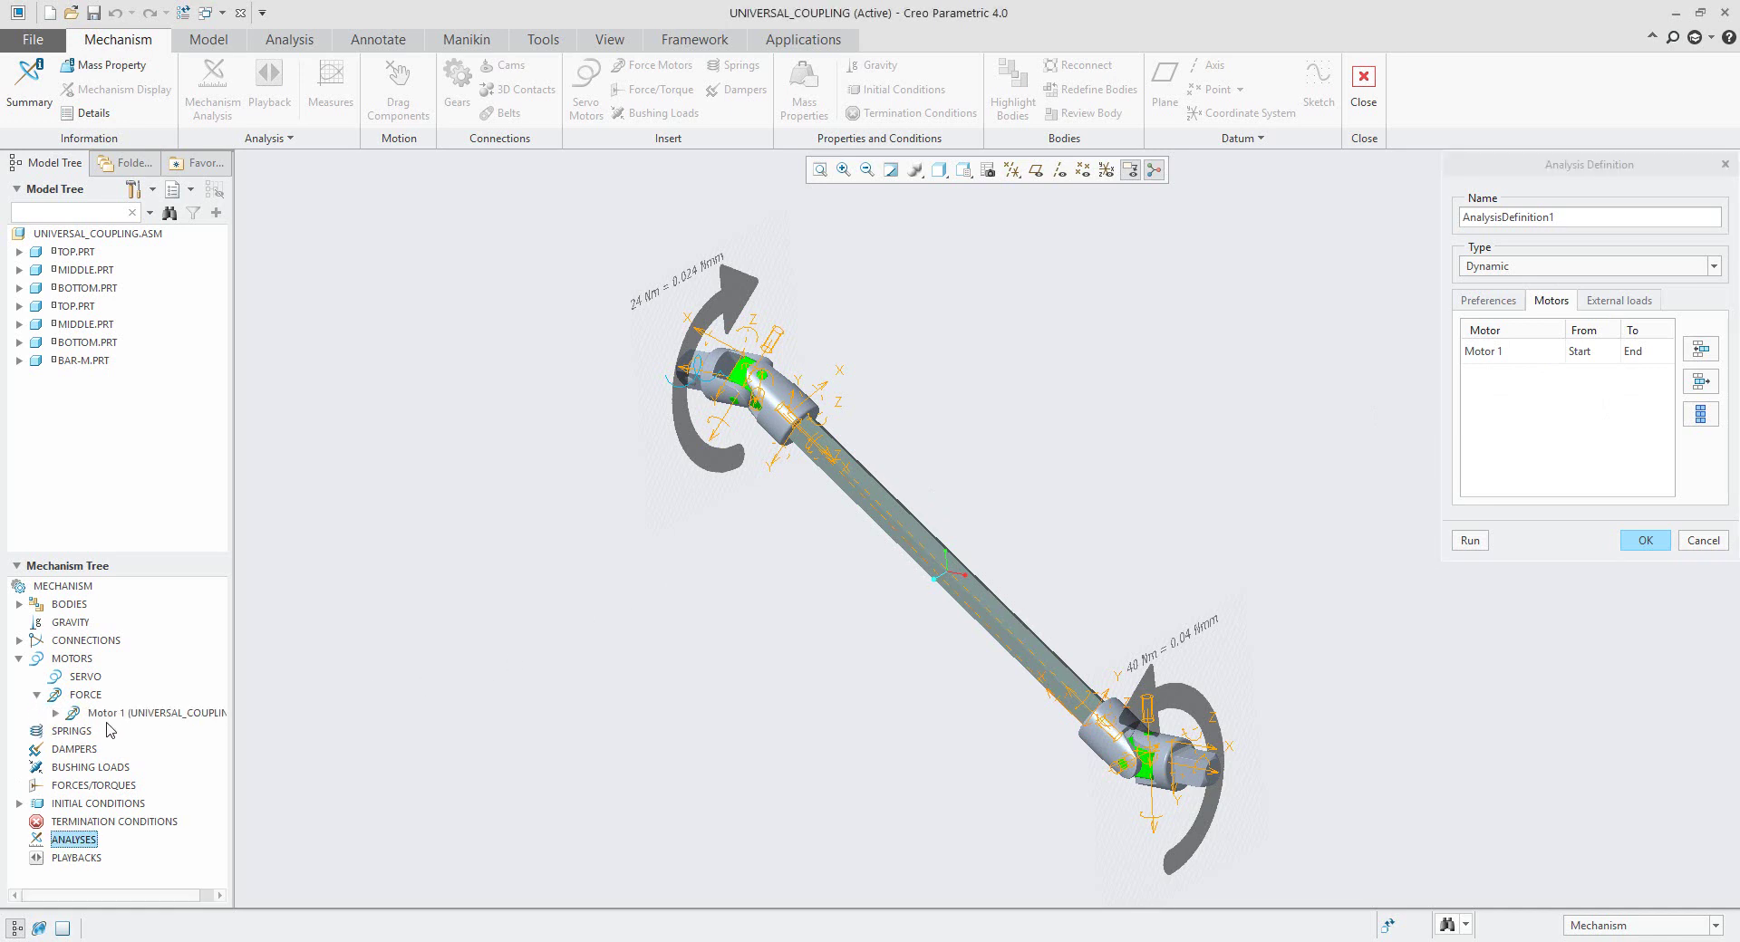
Step: Enable all friction for the analysis and use InitCond1 as its initial configuration
left_click(1616, 307)
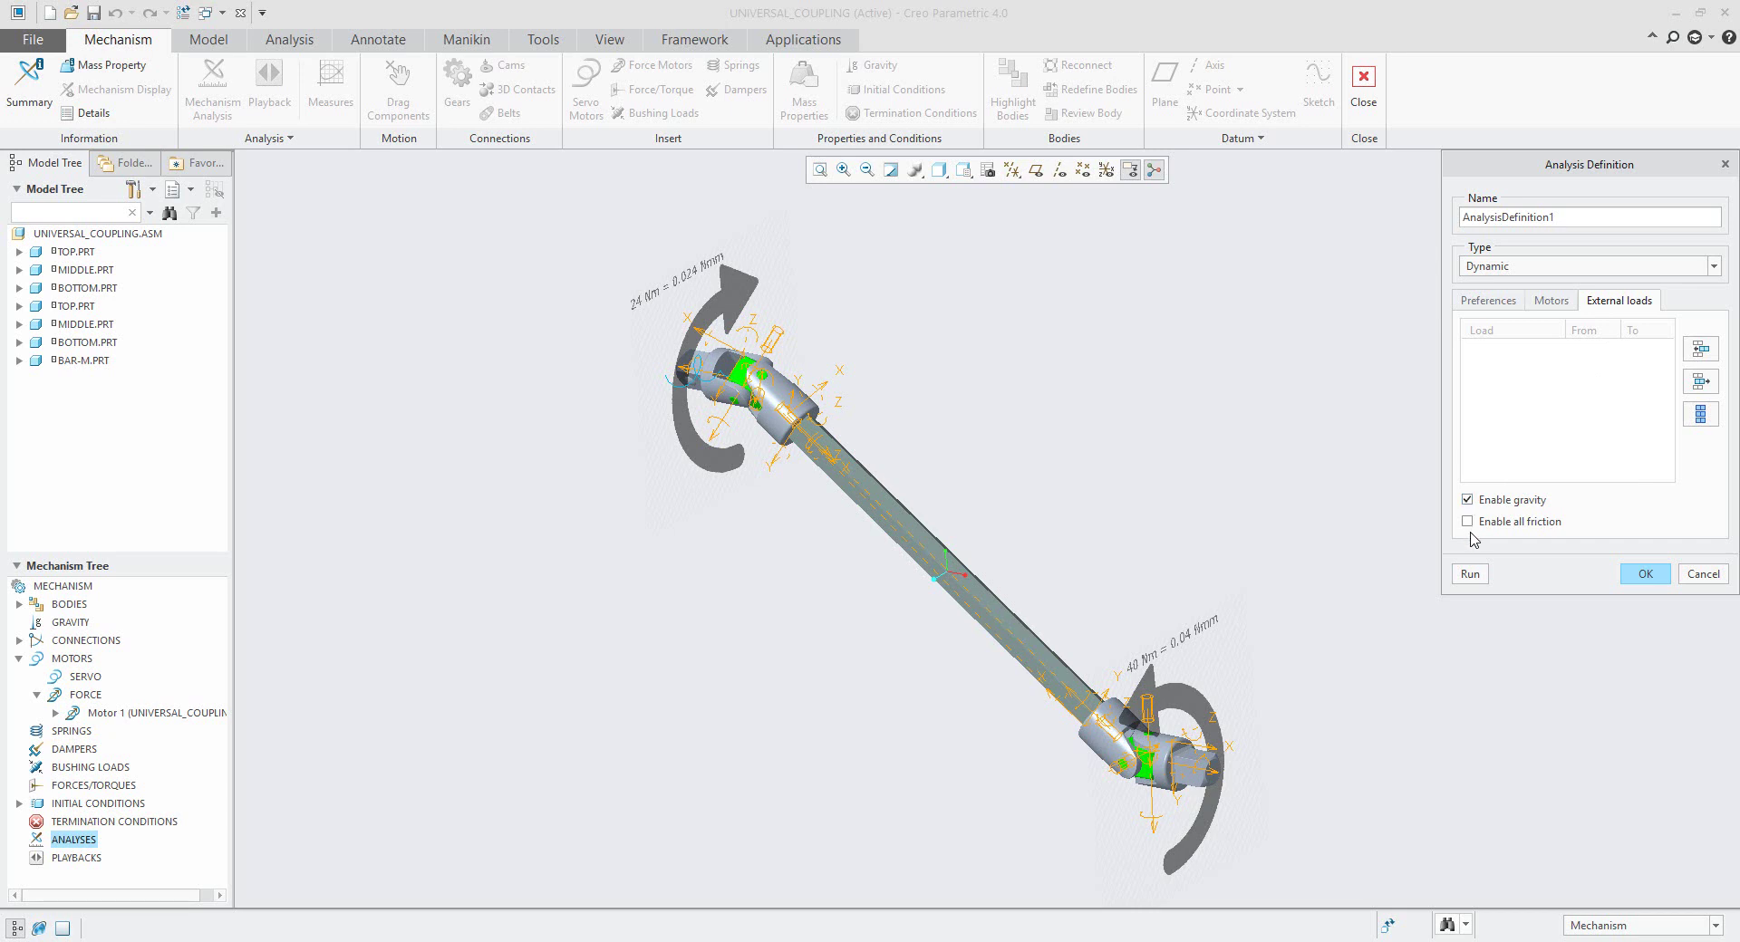
left_click(1468, 523)
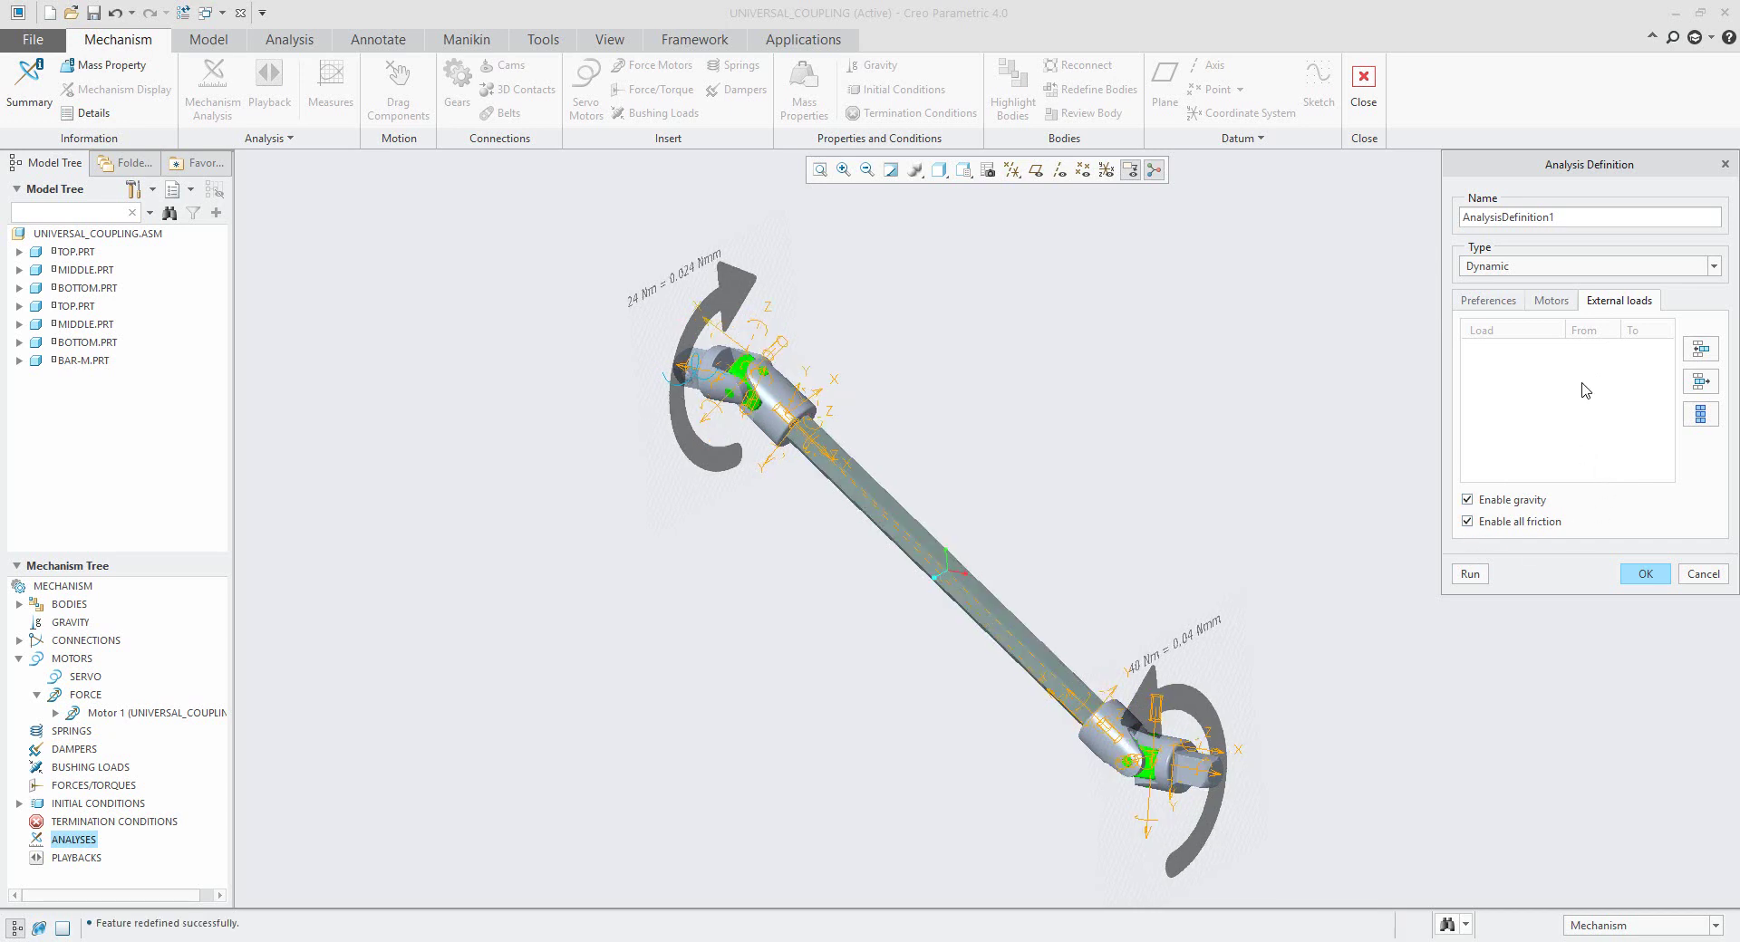
left_click(1489, 301)
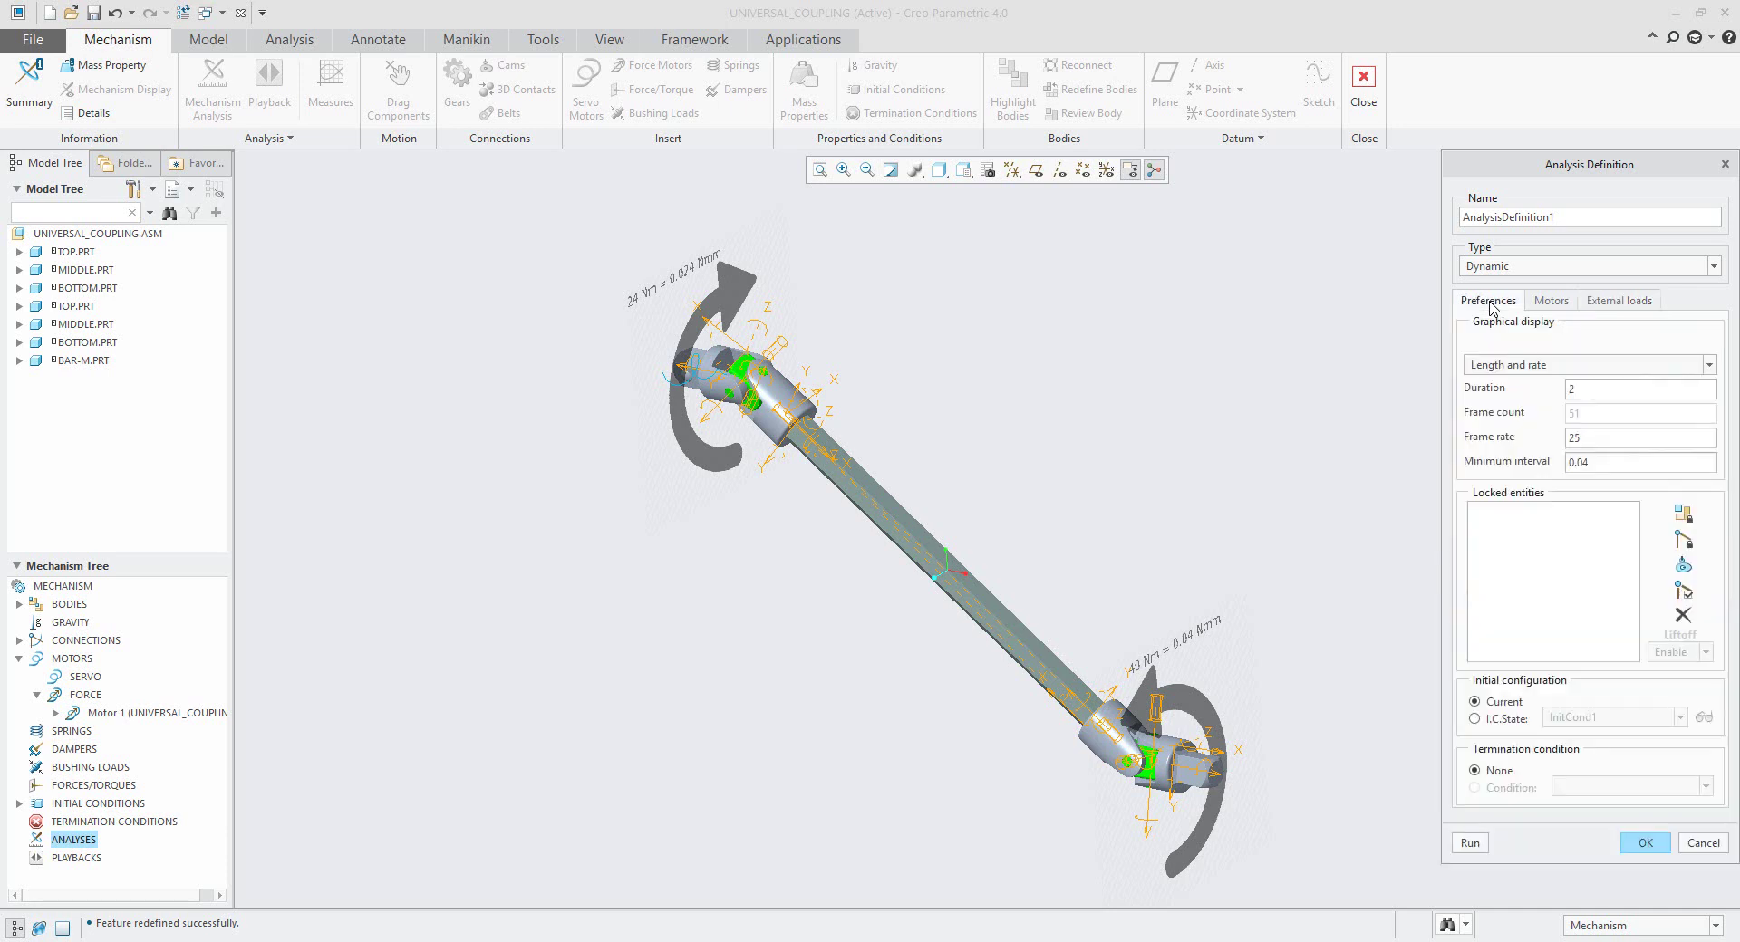
left_click(1475, 719)
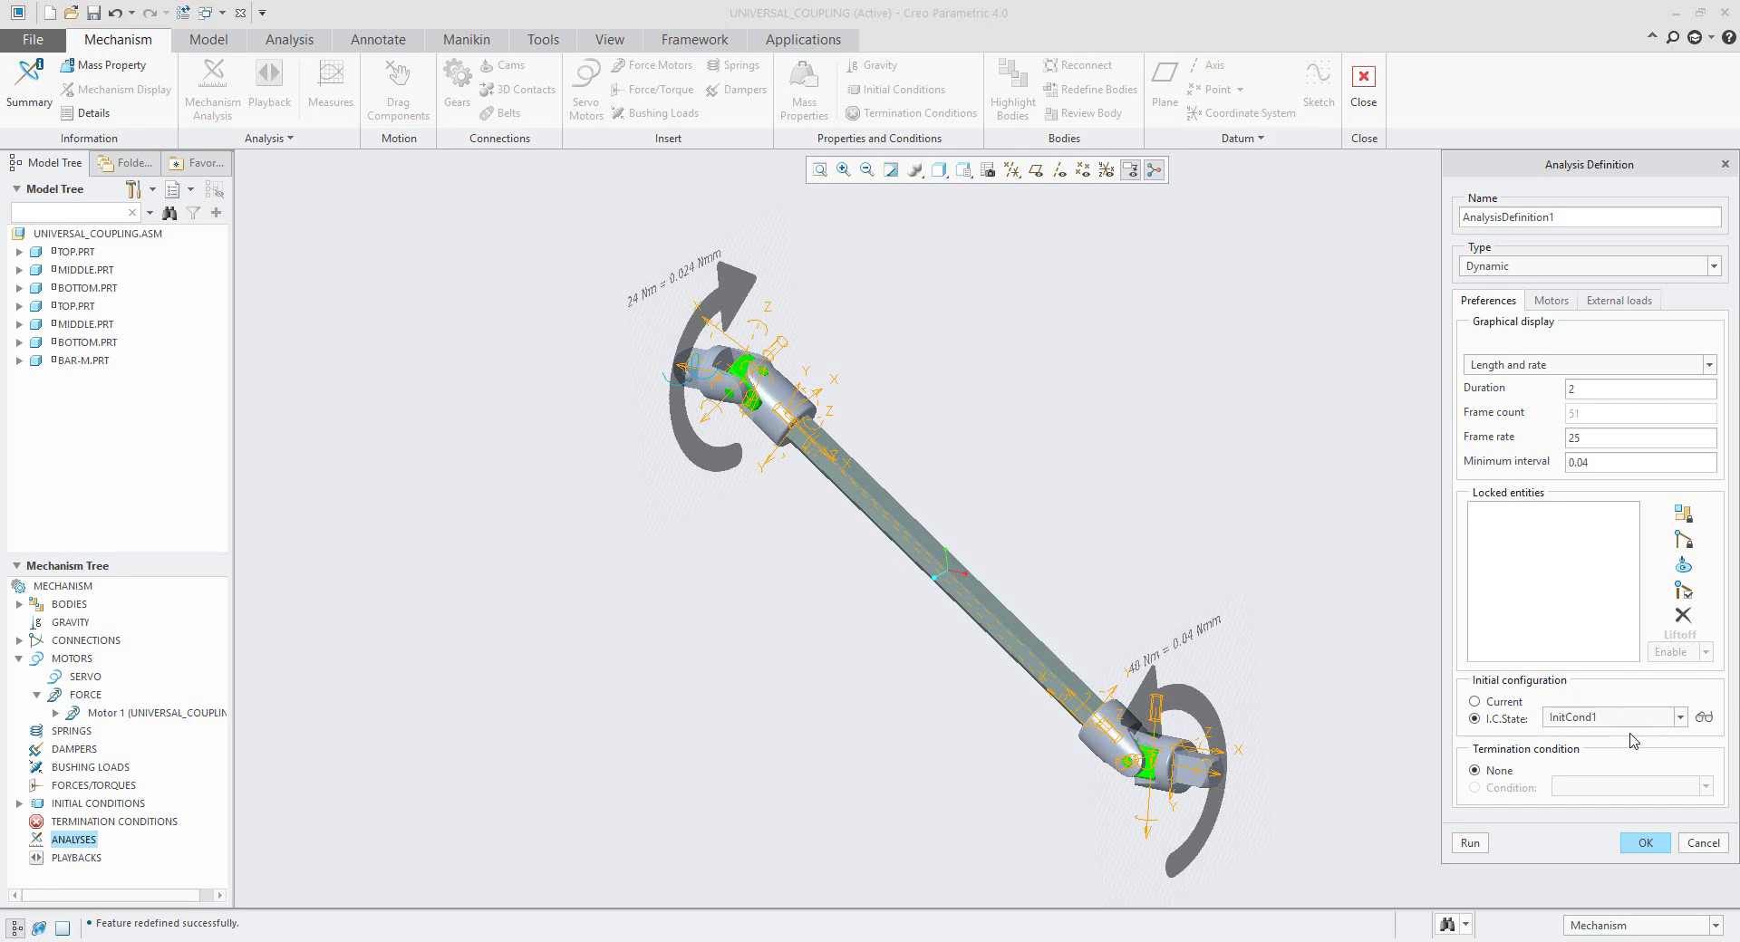
Step: Run the dynamic analysis, stop the calculation early and accept the analysis definition
left_click(1470, 843)
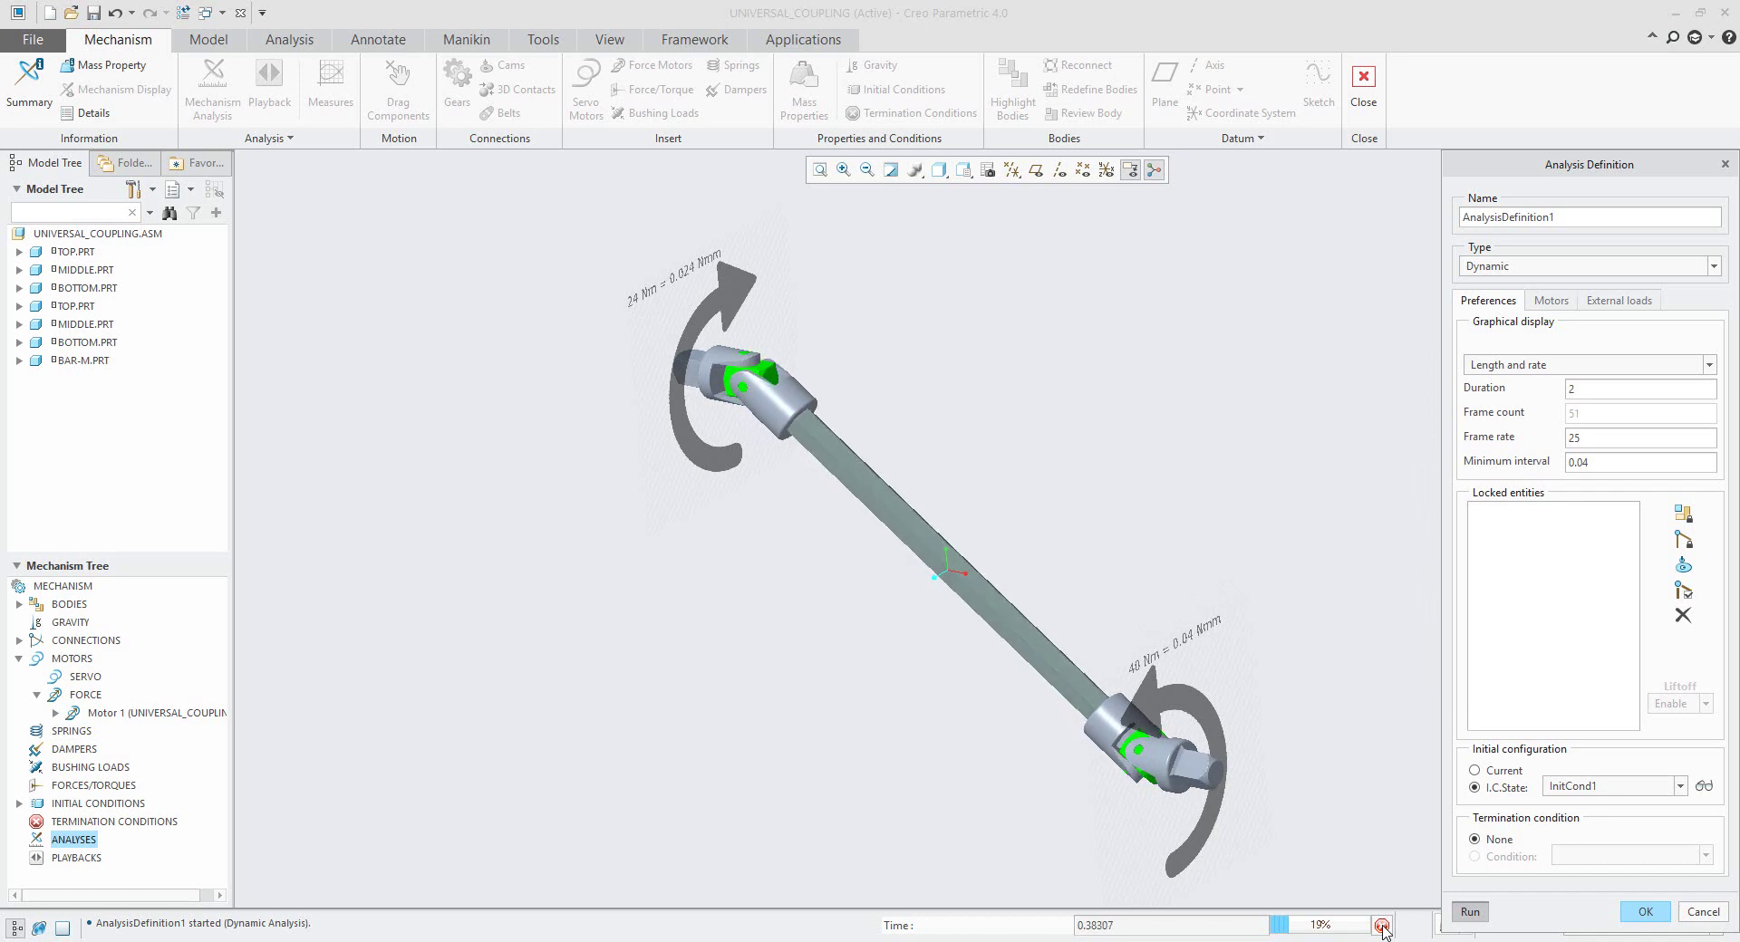
left_click(1381, 925)
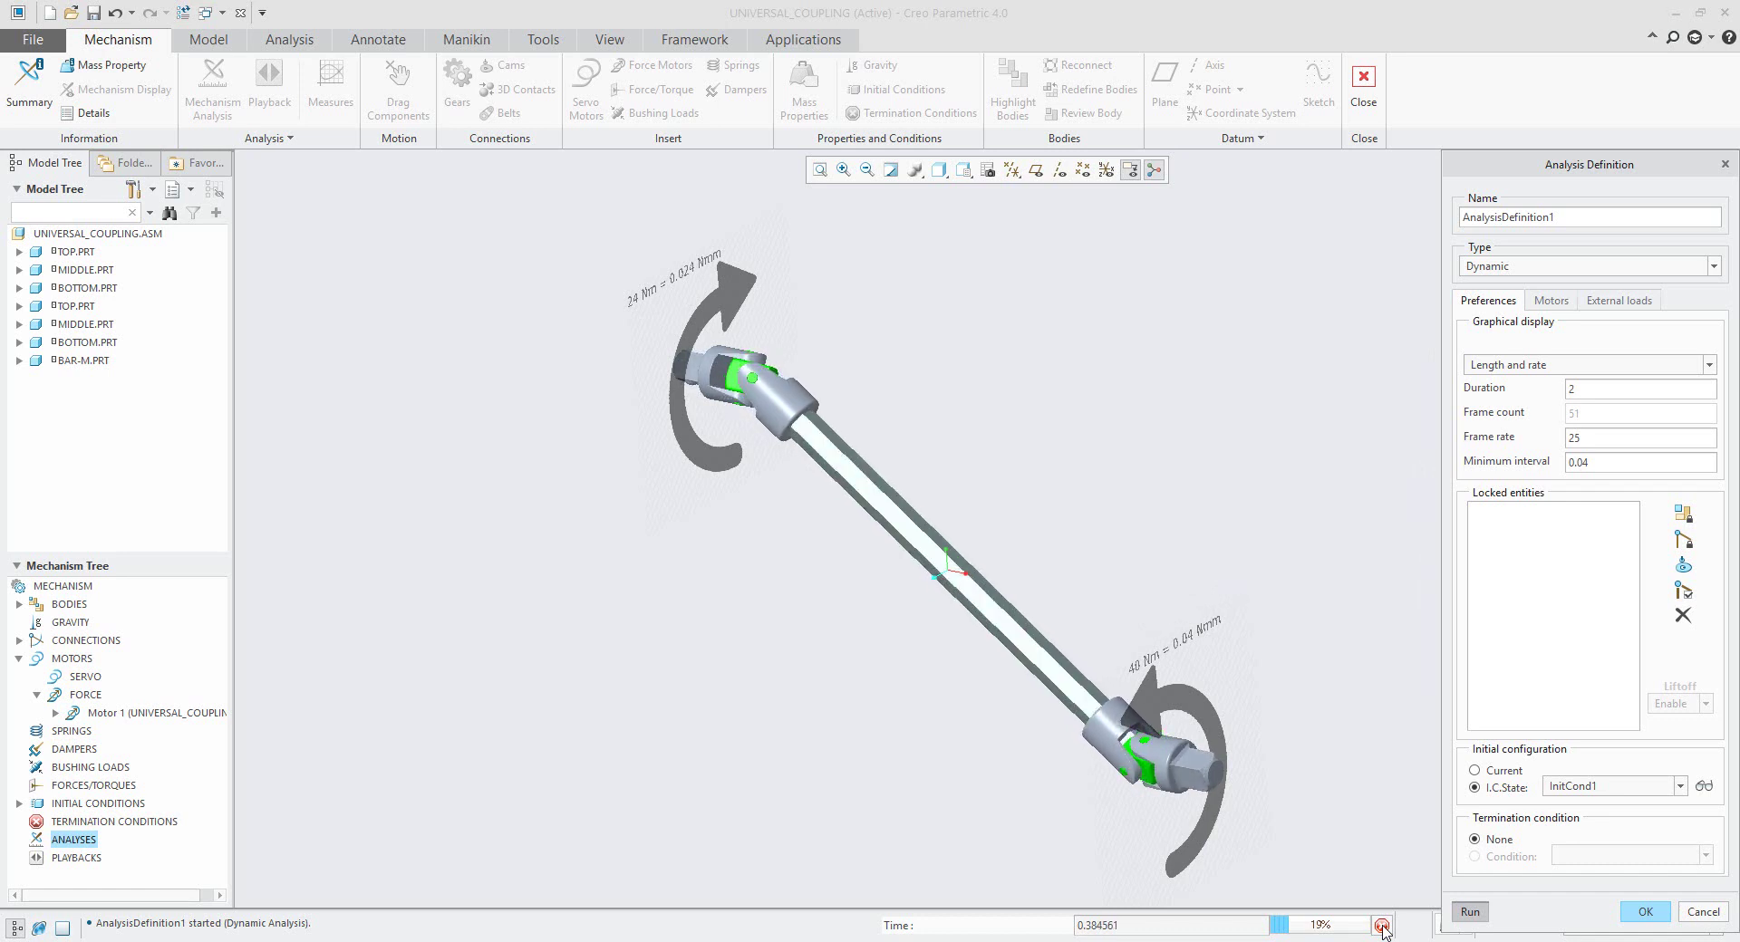
left_click(1645, 912)
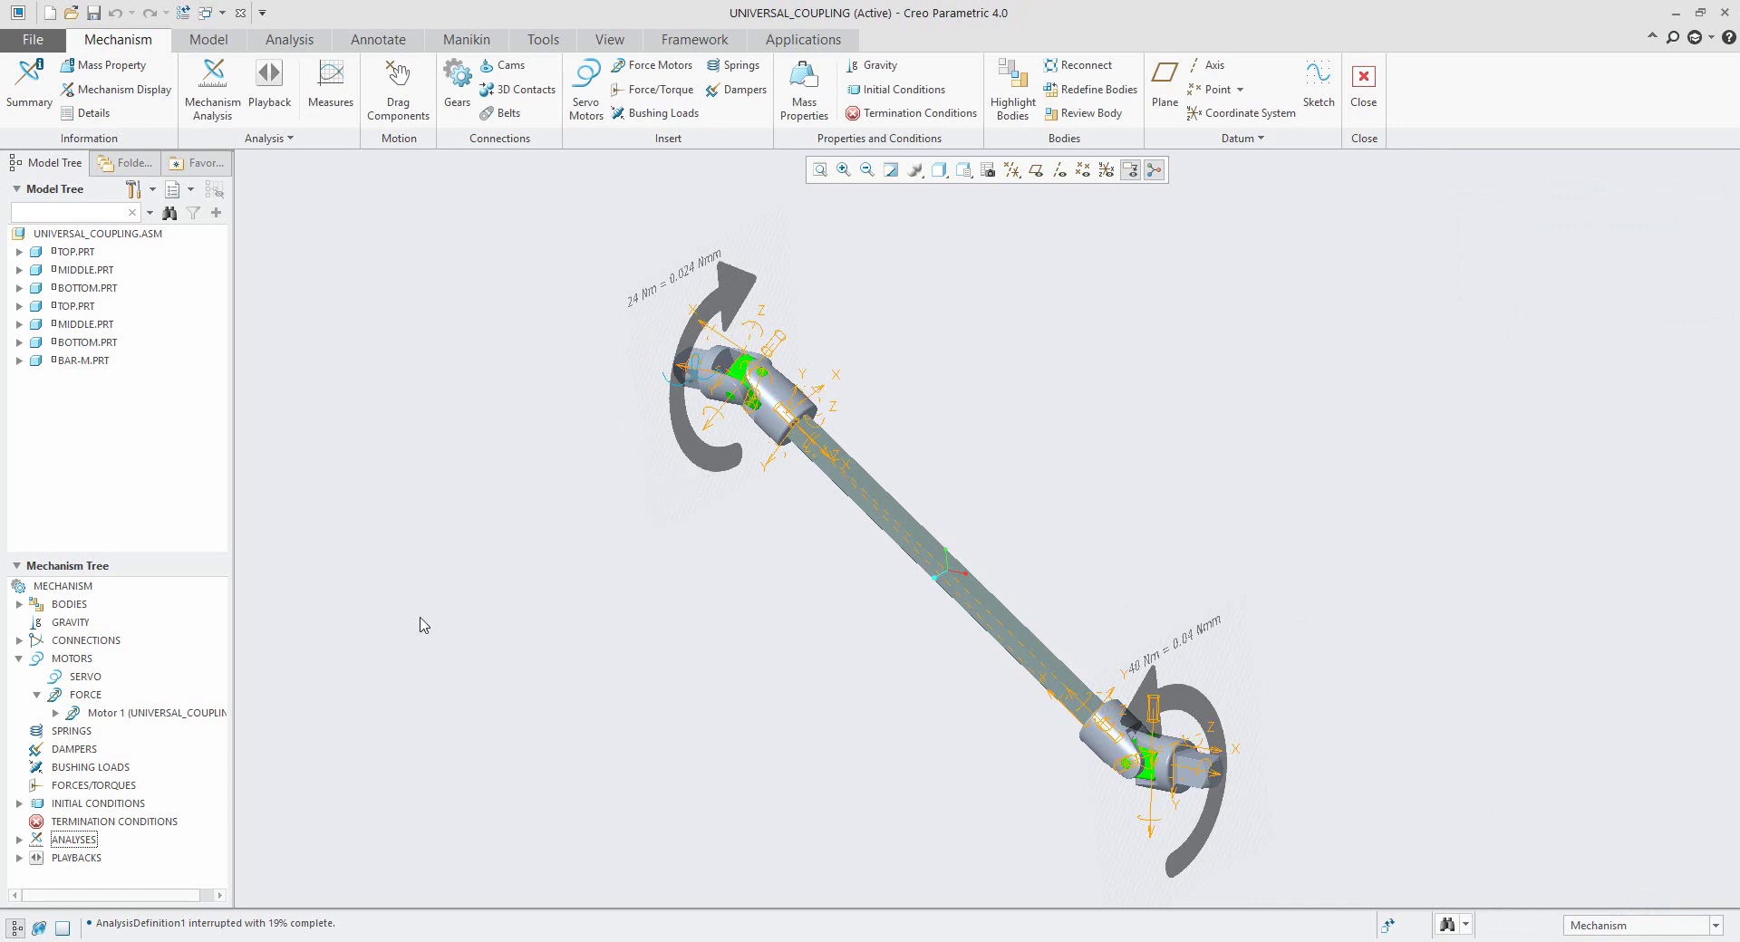
Step: Start a new force motor on the rotation axis at the coupling's lower end and open its constant torque coefficient A for editing
left_click(80, 696)
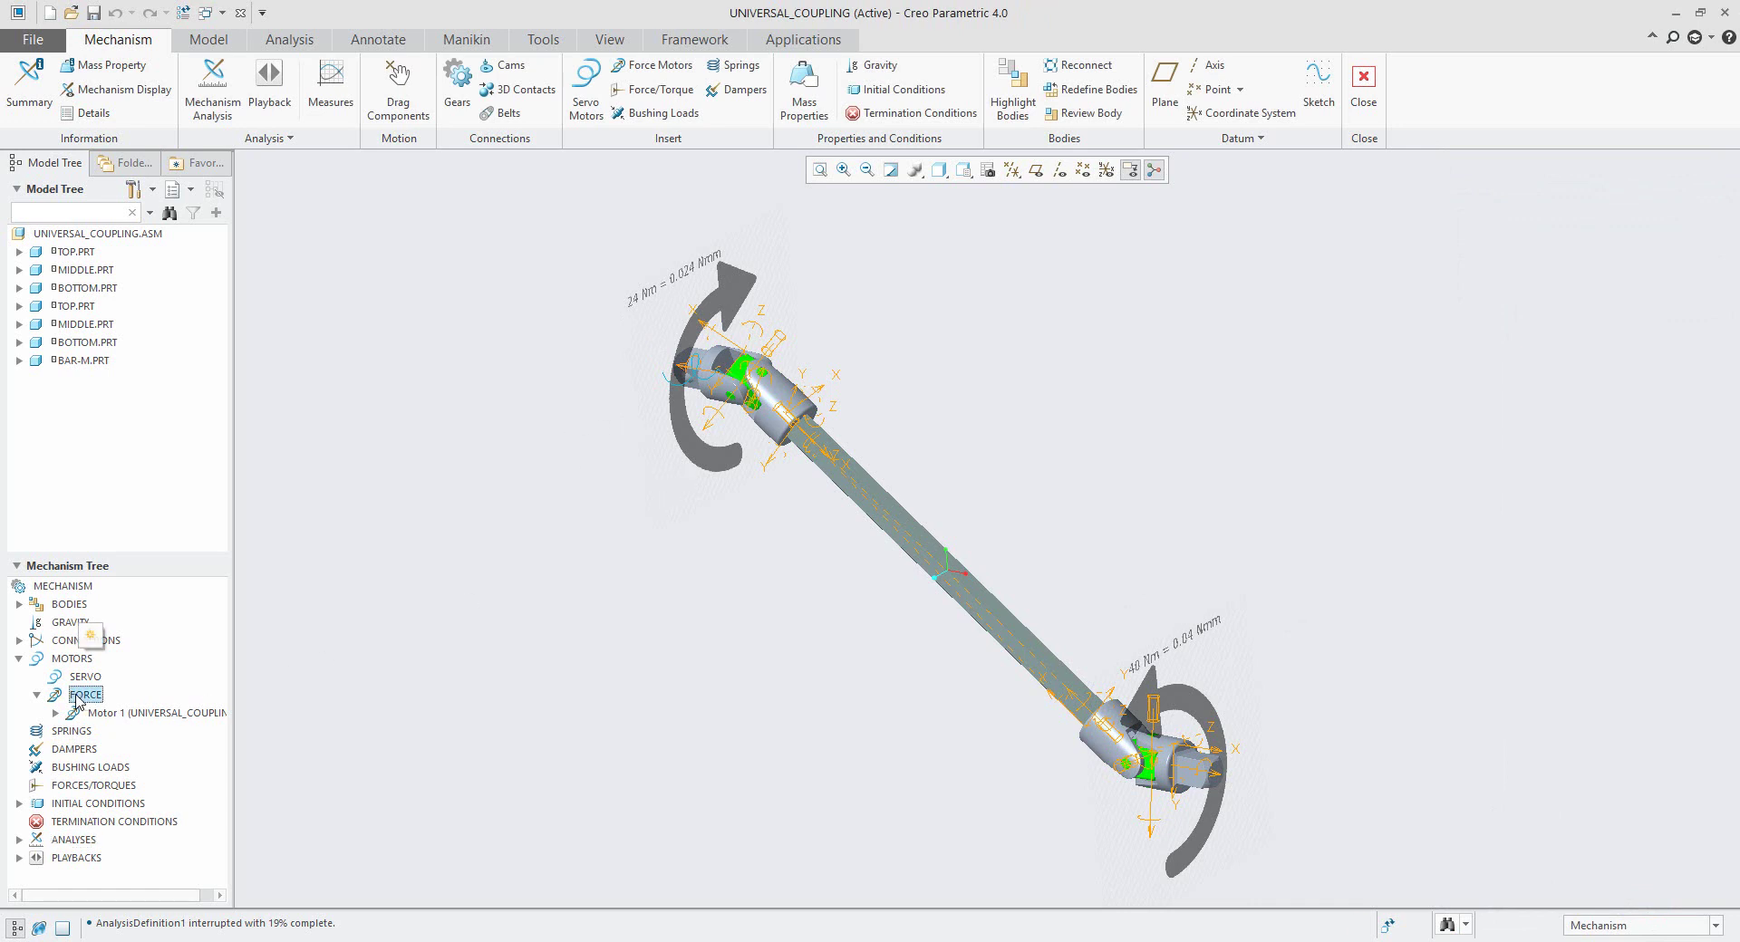
left_click(92, 641)
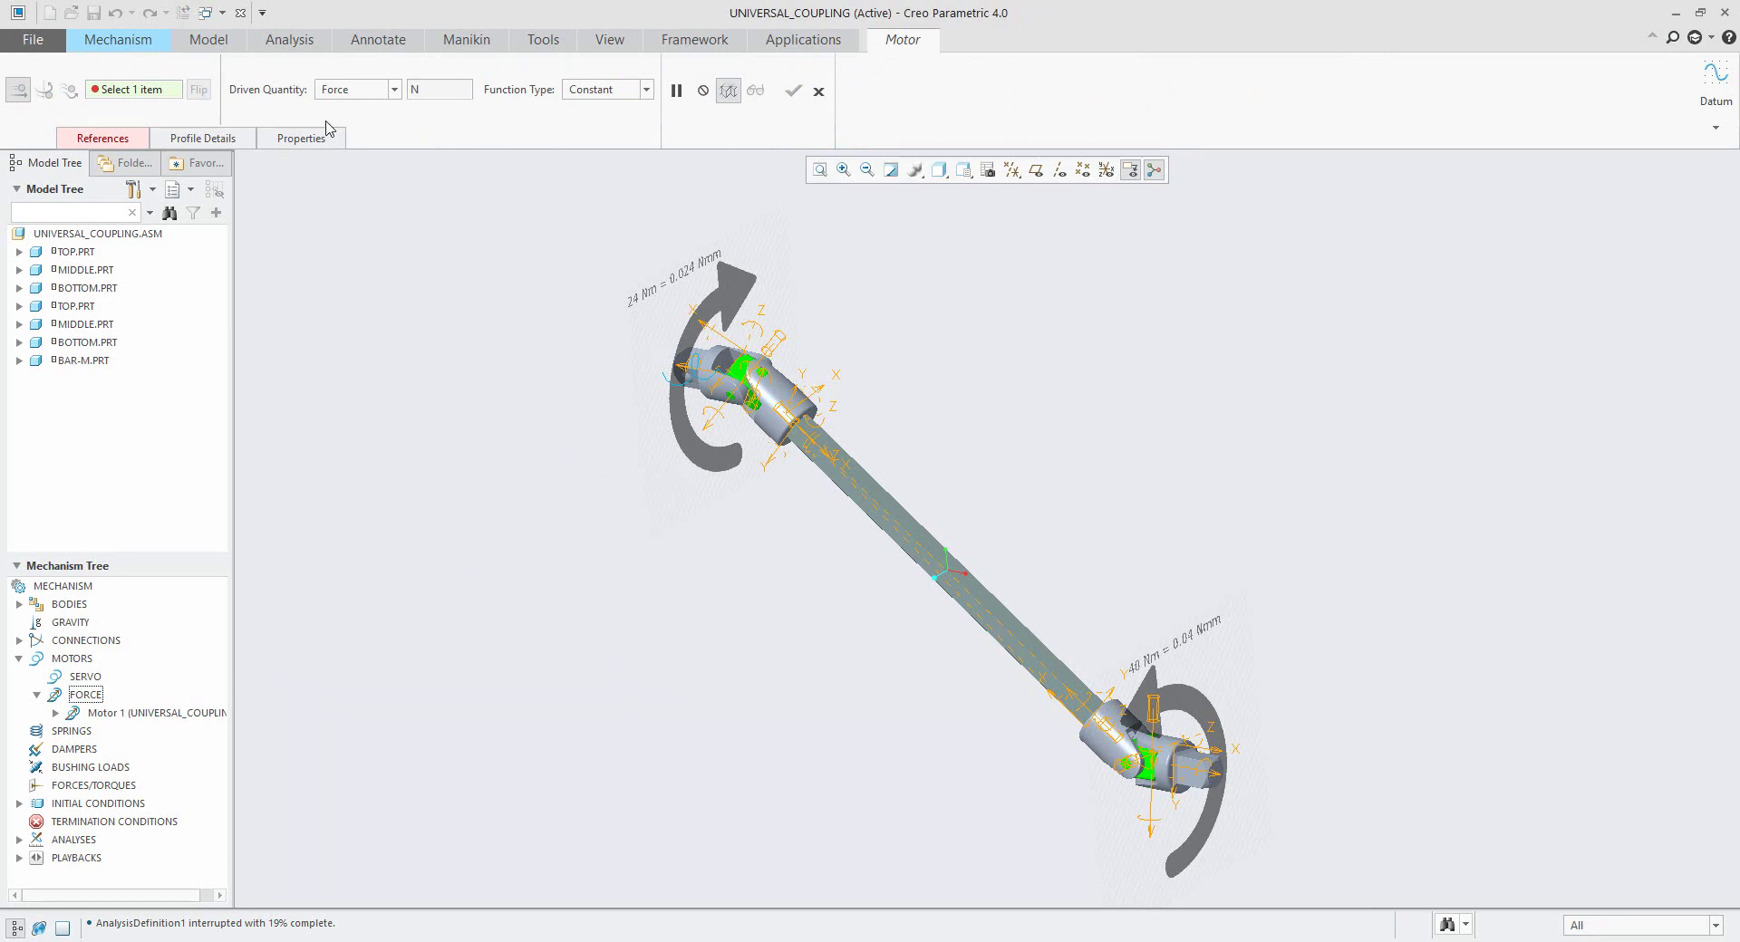
left_click(1204, 775)
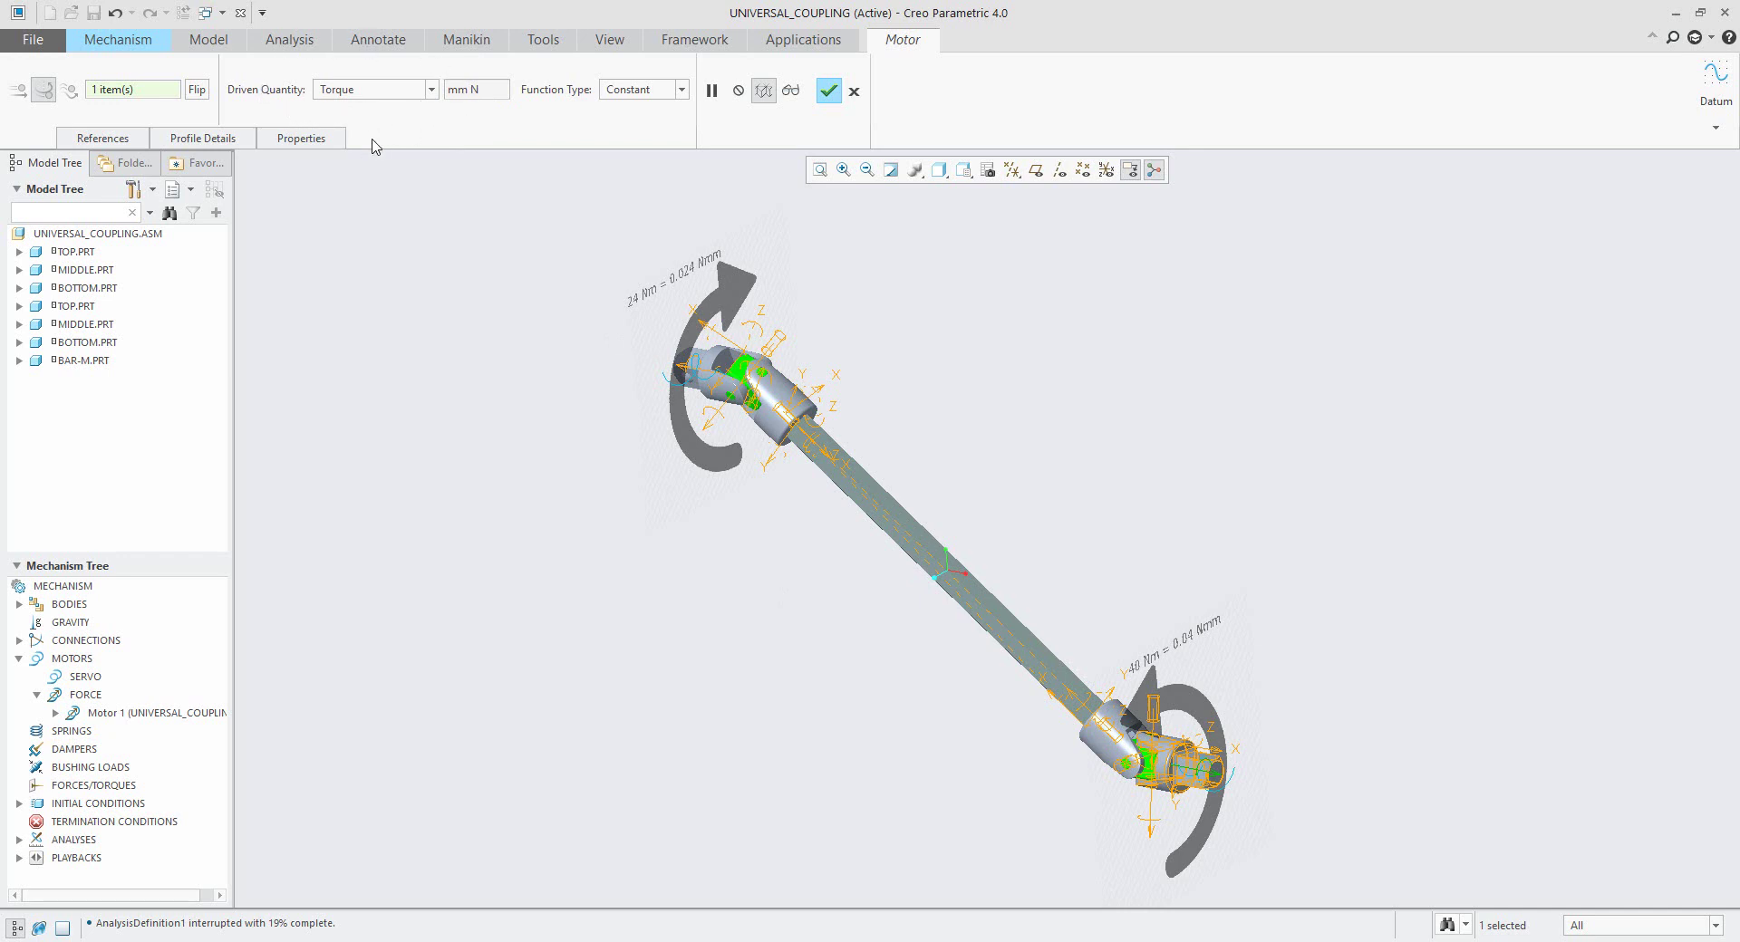
left_click(215, 141)
double_click(258, 338)
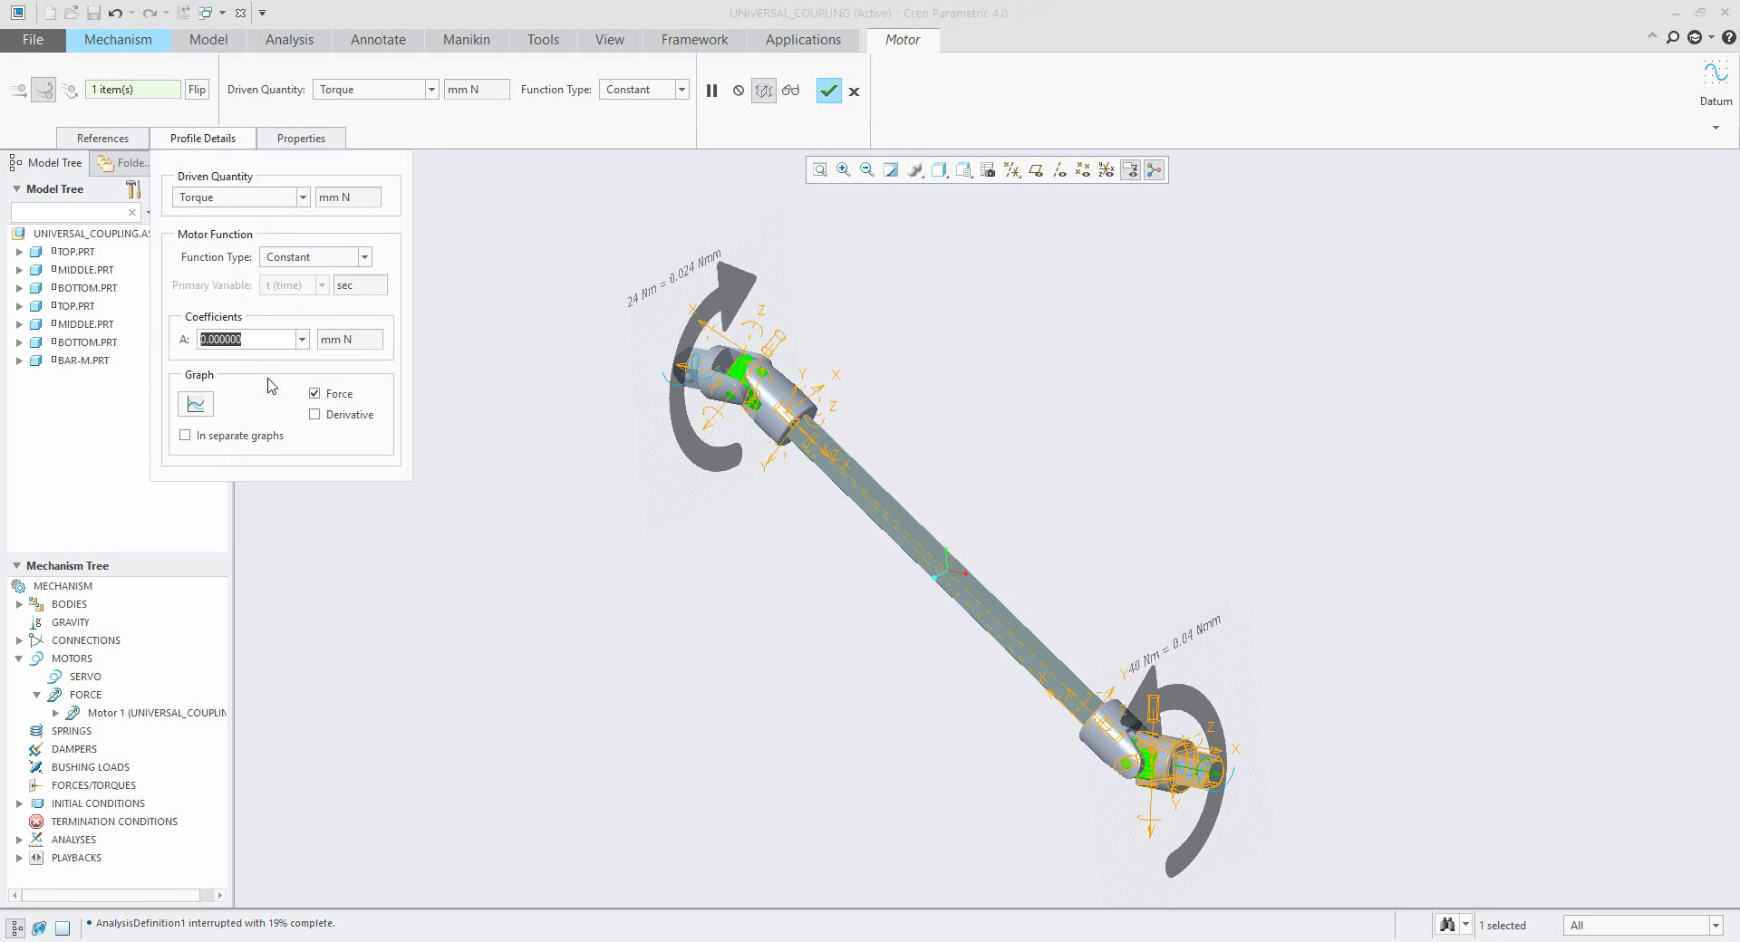
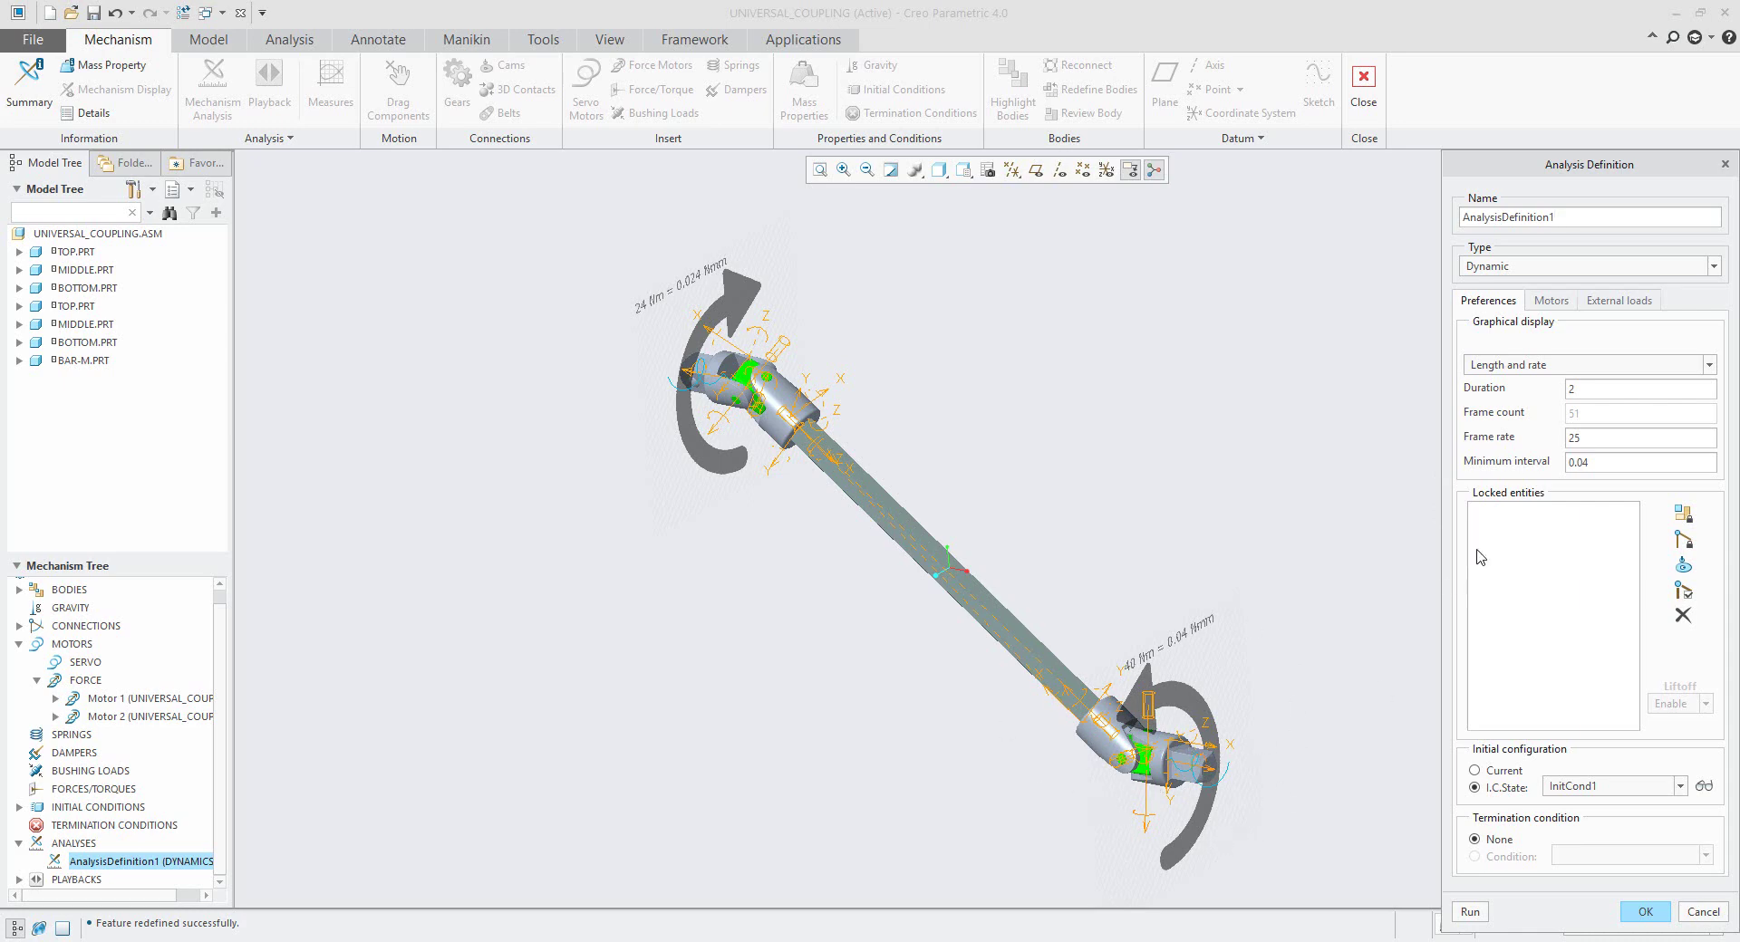
Step: Replace Motor 1 with Motor 2 in AnalysisDefinition1 and rerun the analysis, overwriting the existing result set
left_click(1550, 302)
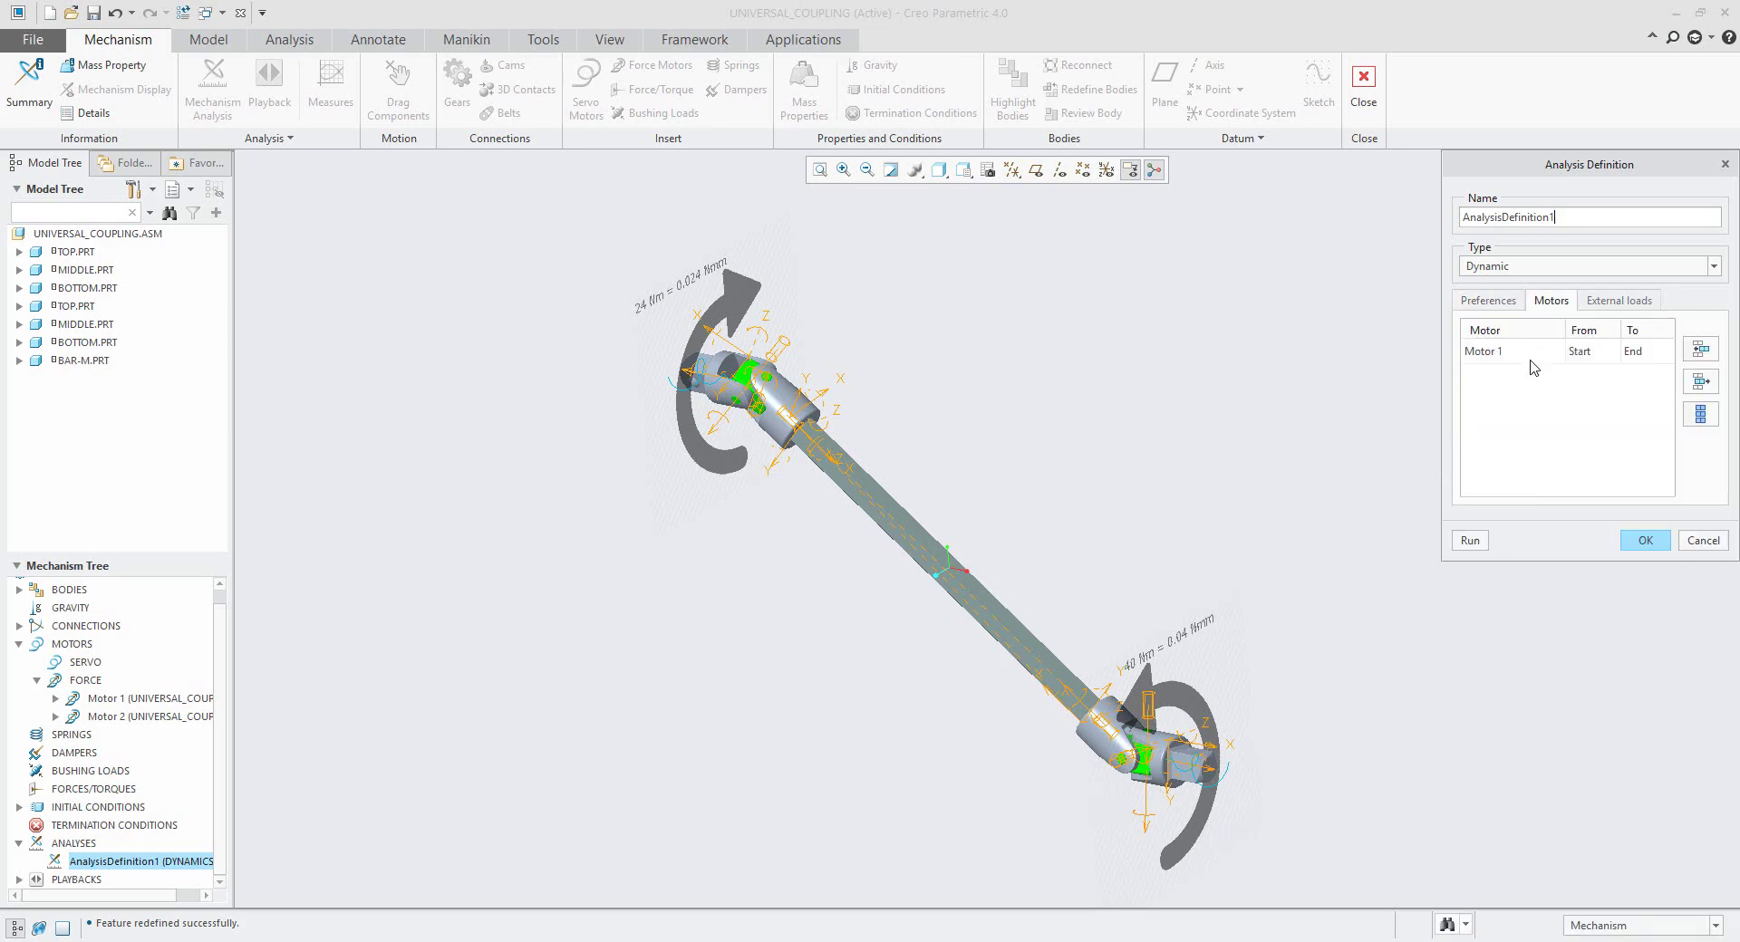
left_click(1536, 354)
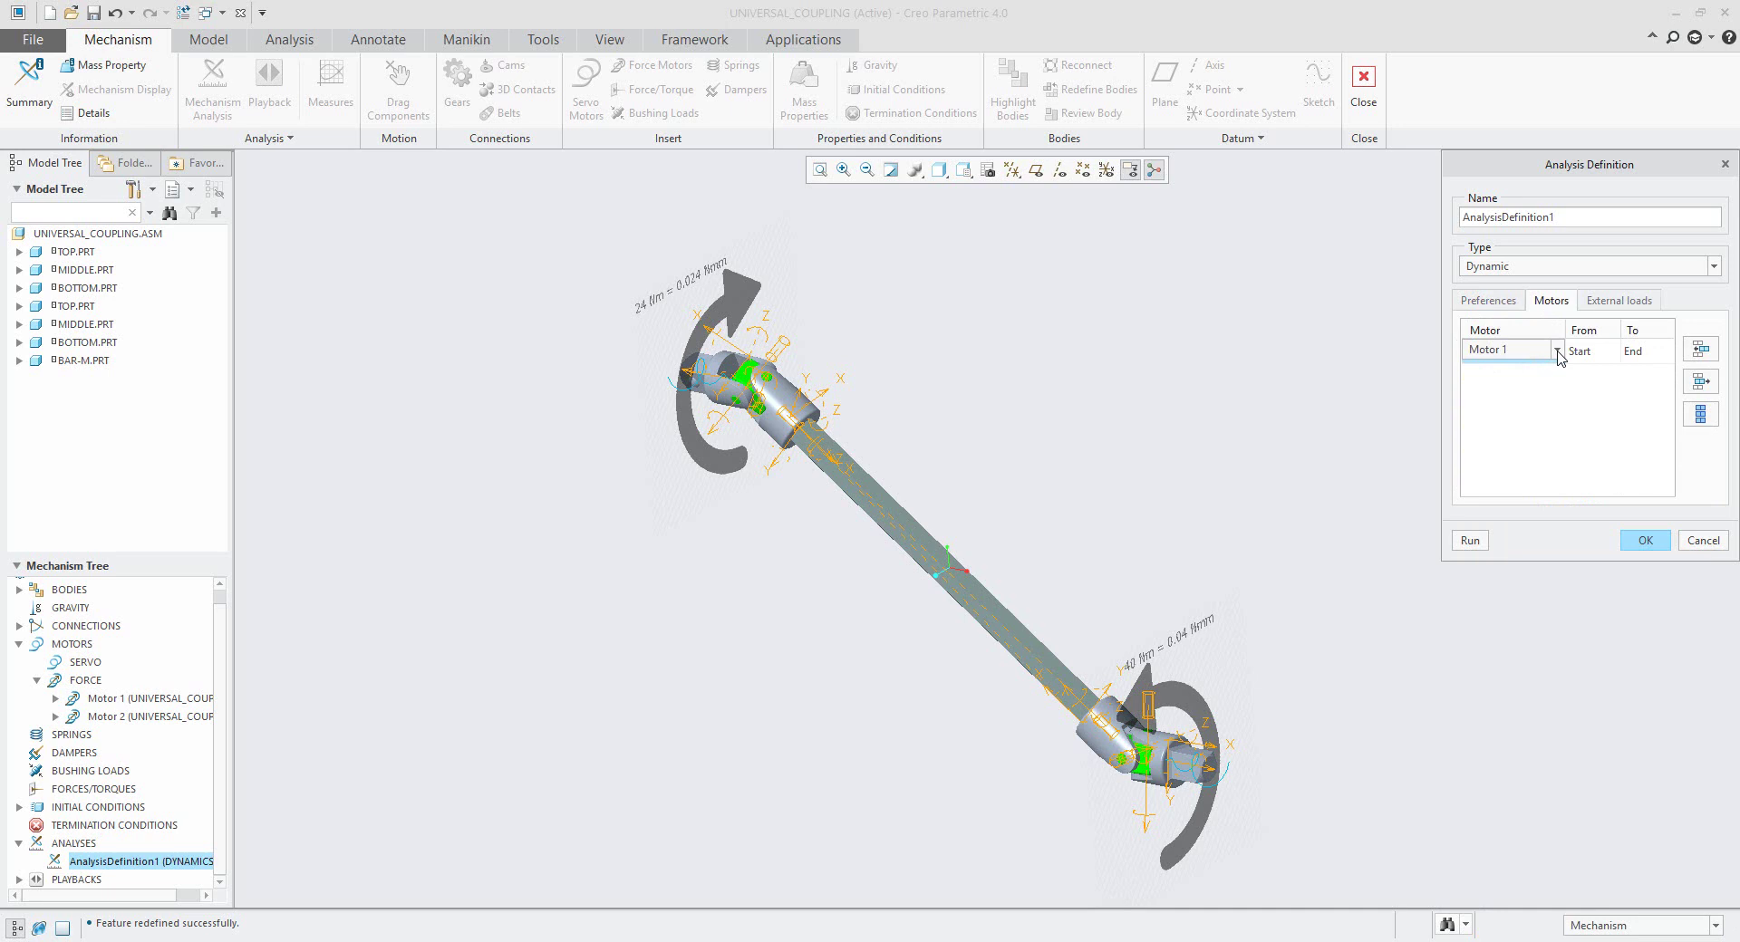
left_click(1559, 354)
left_click(1508, 389)
left_click(1470, 541)
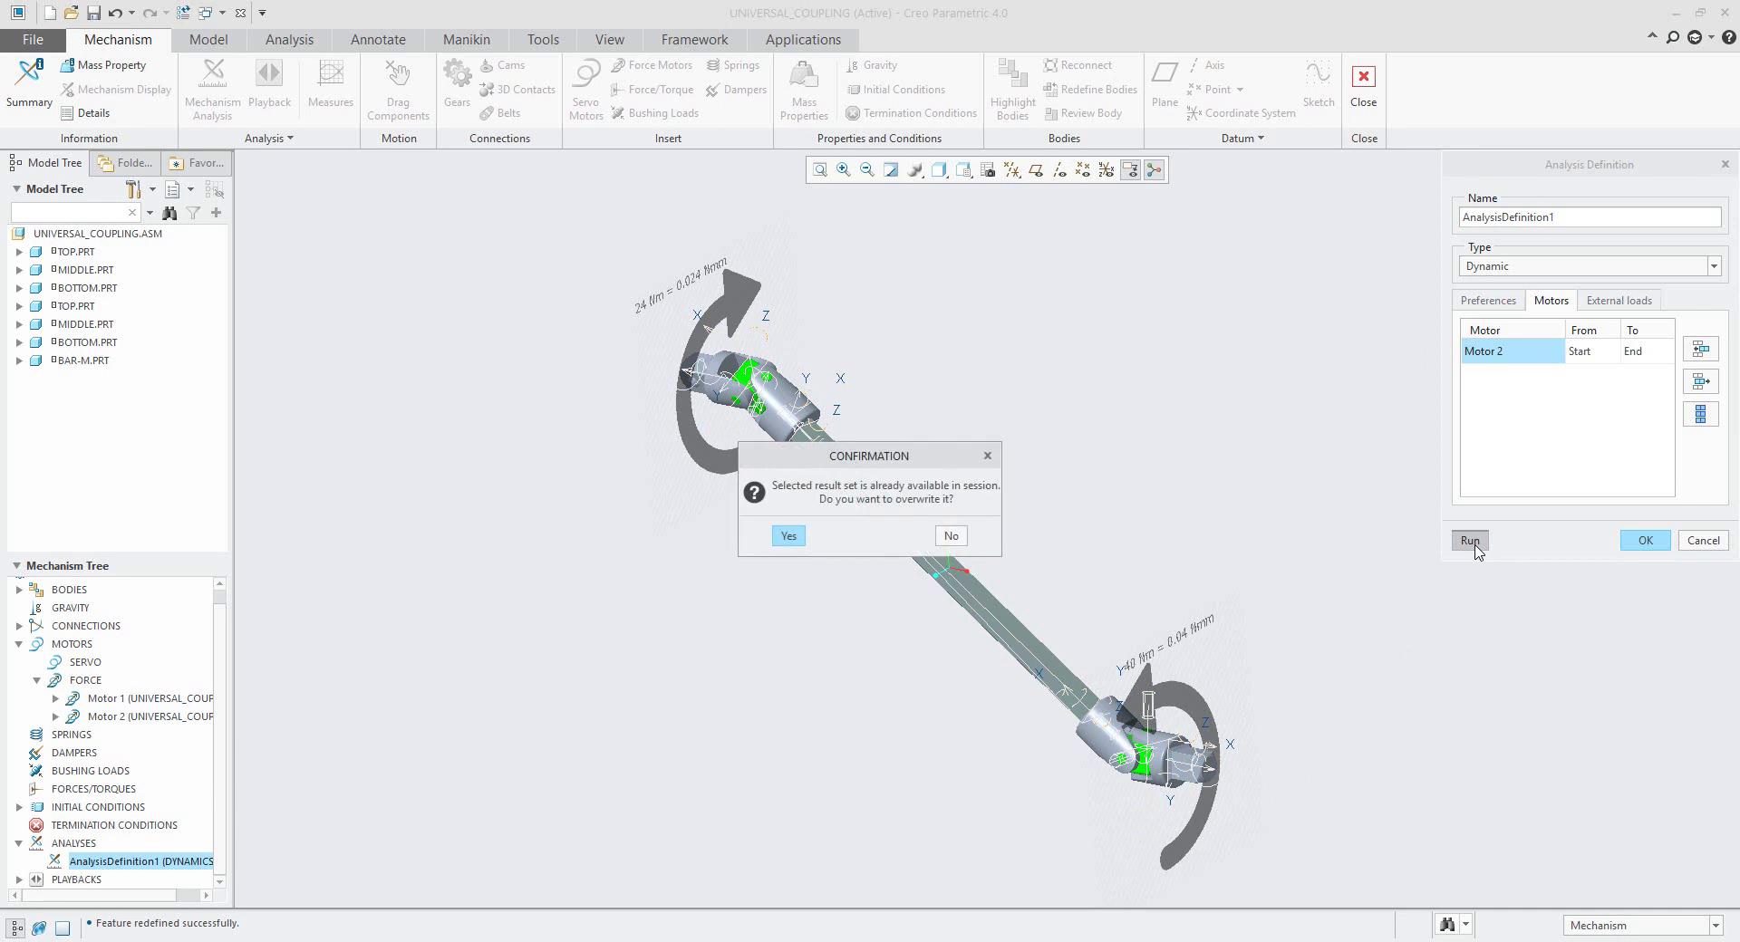
left_click(788, 538)
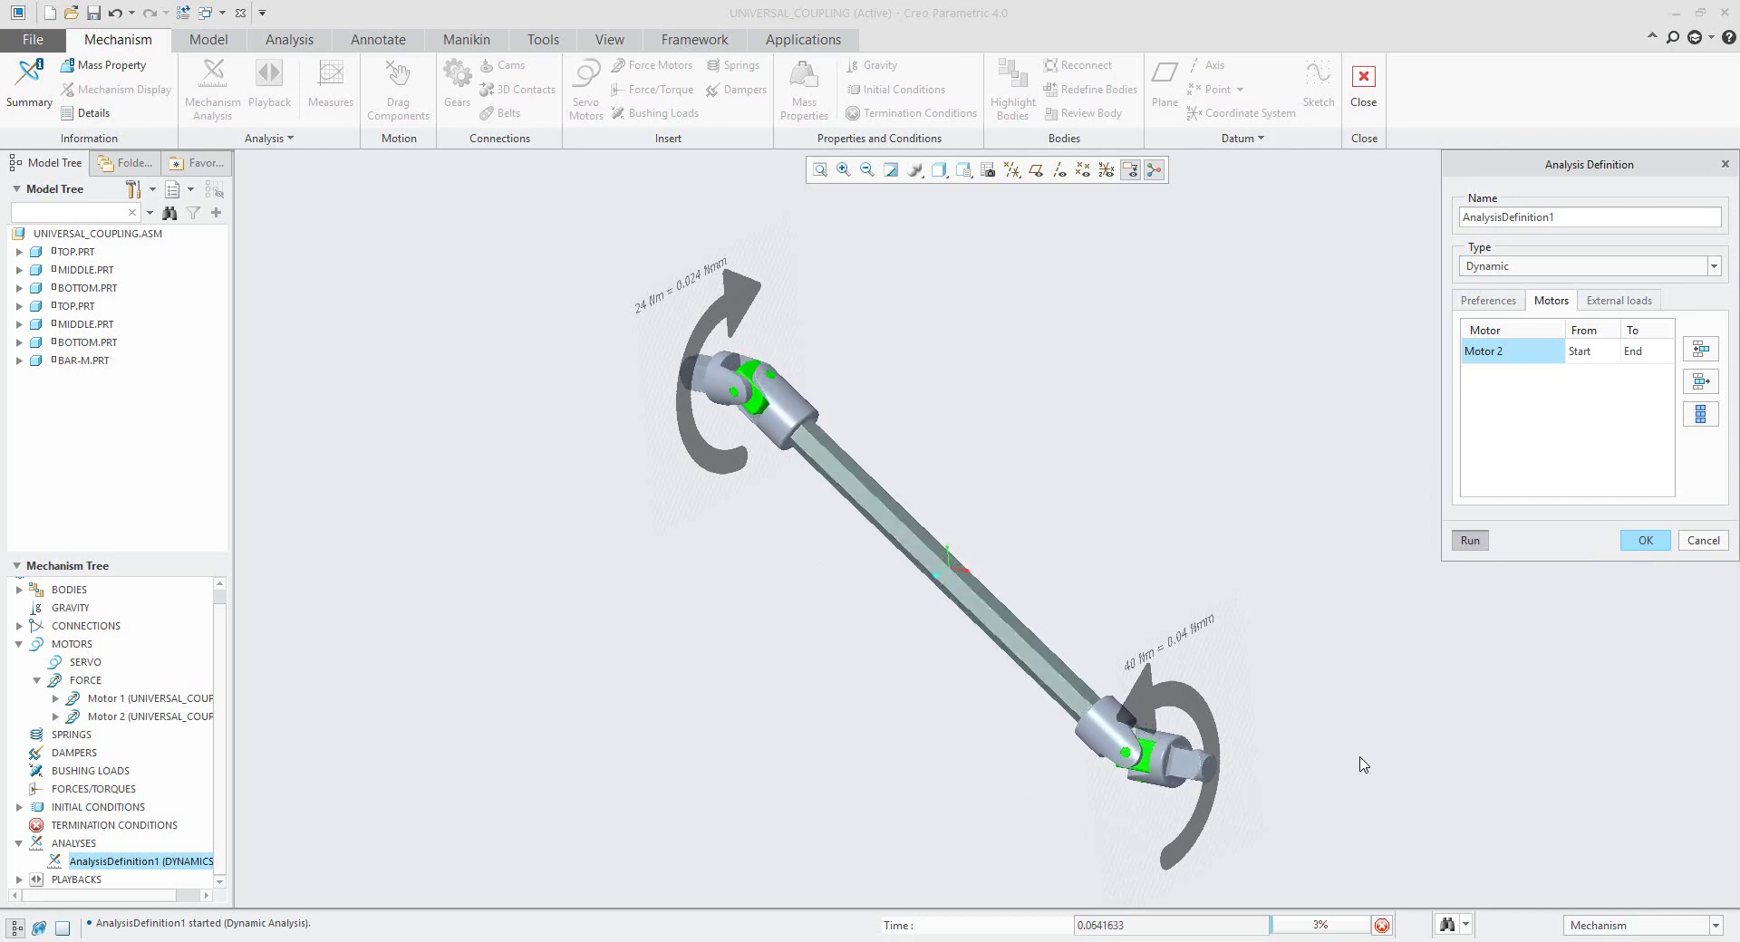
Step: Interrupt the running calculation and set AnalysisDefinition1 to use both Motor 1 and Motor 2
left_click(1382, 925)
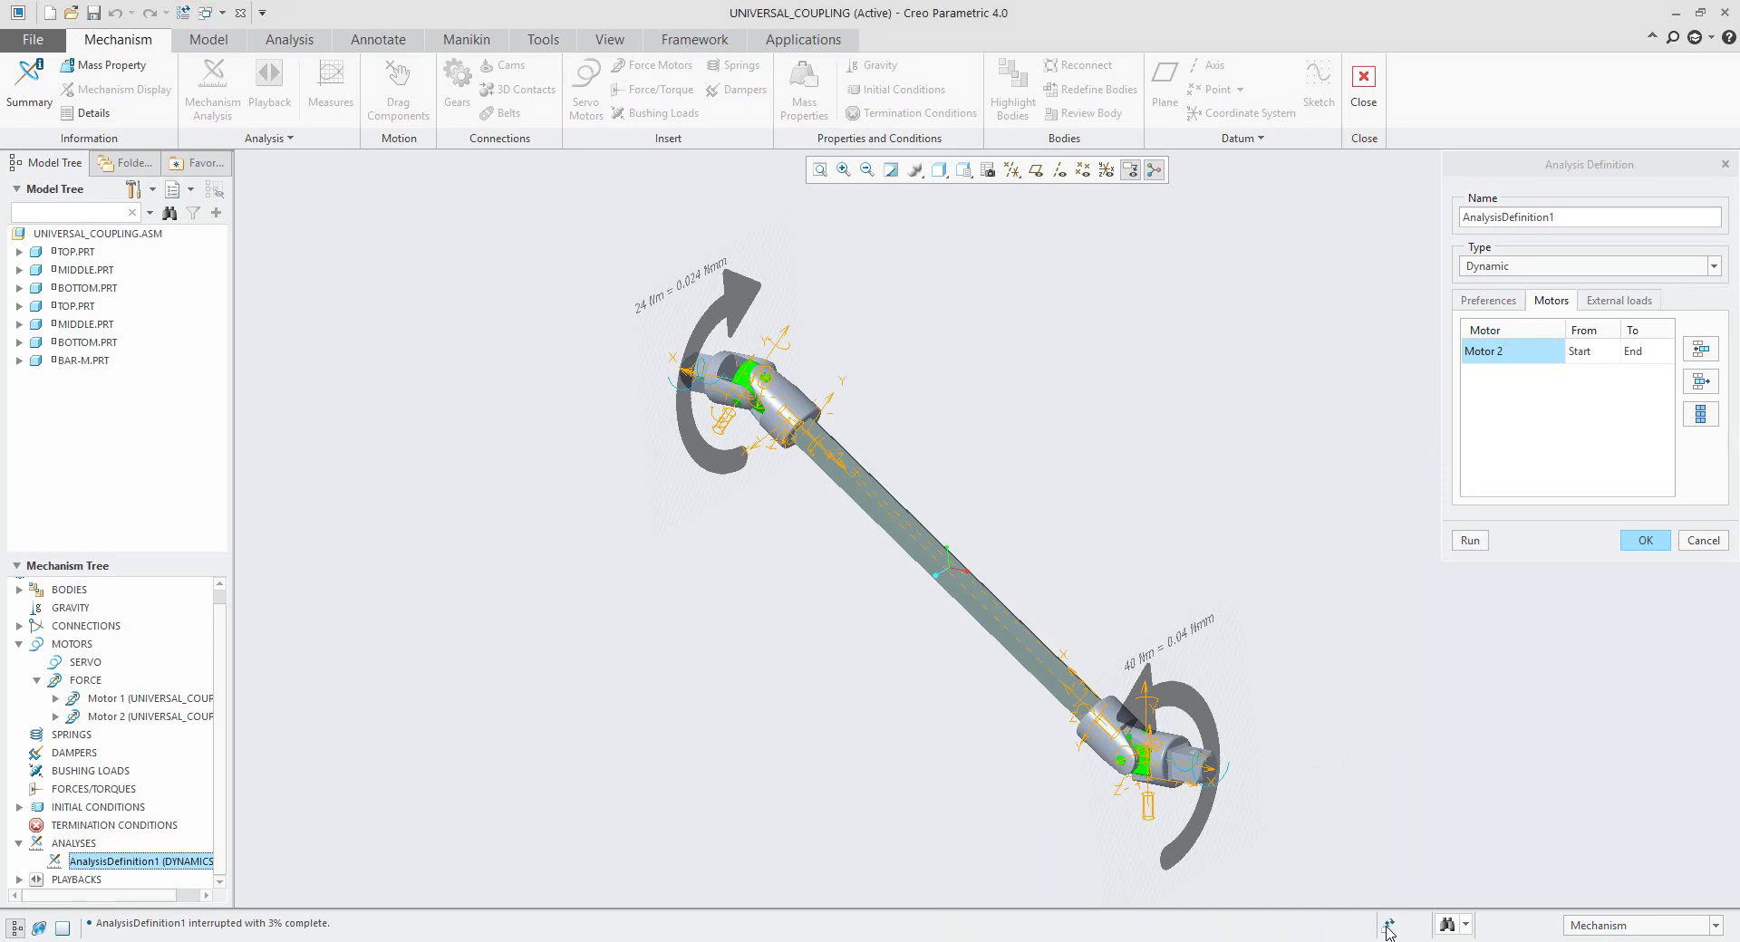
left_click(1556, 447)
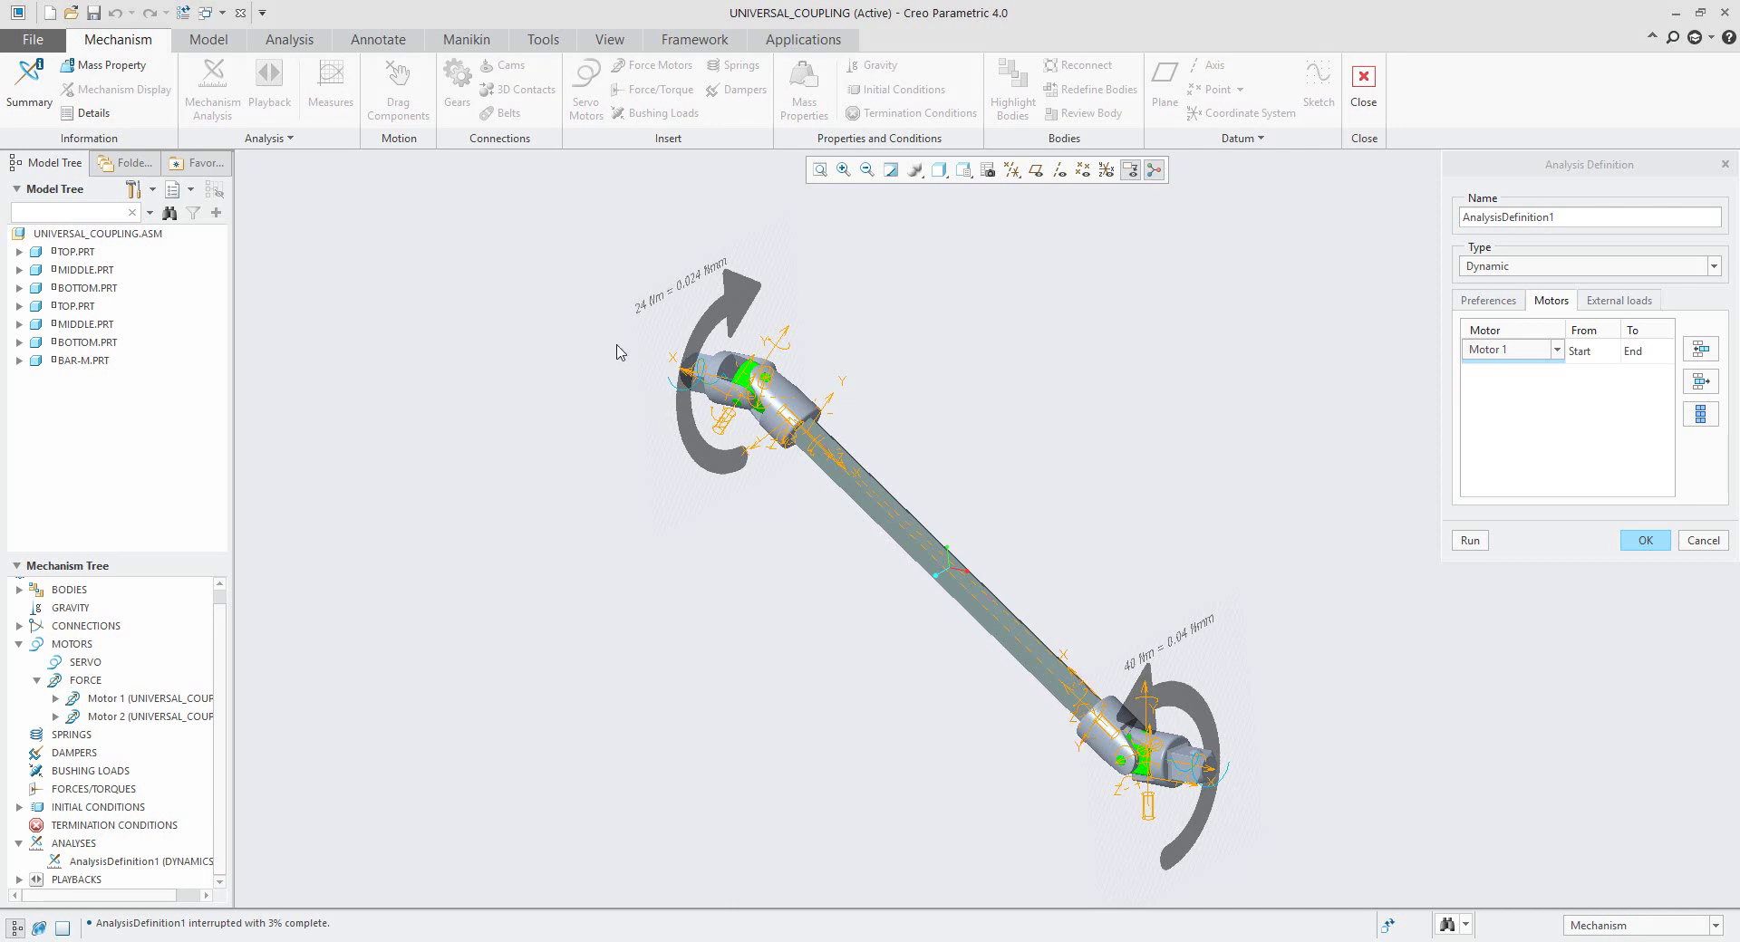
left_click(1483, 473)
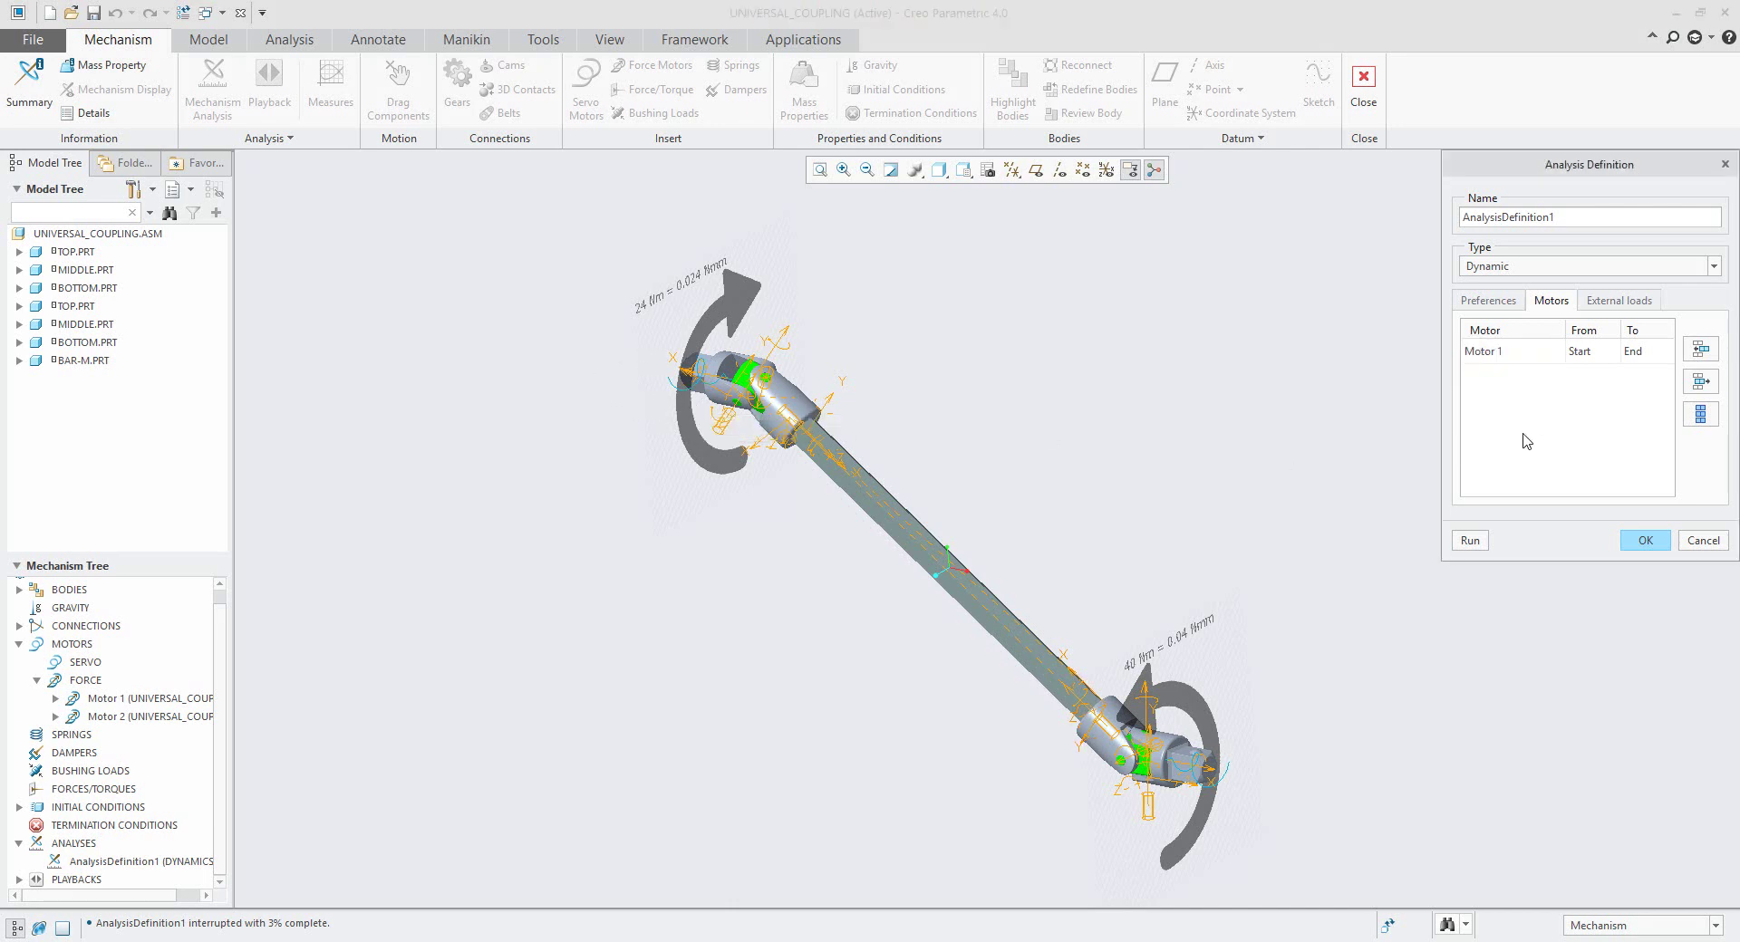
left_click(1700, 349)
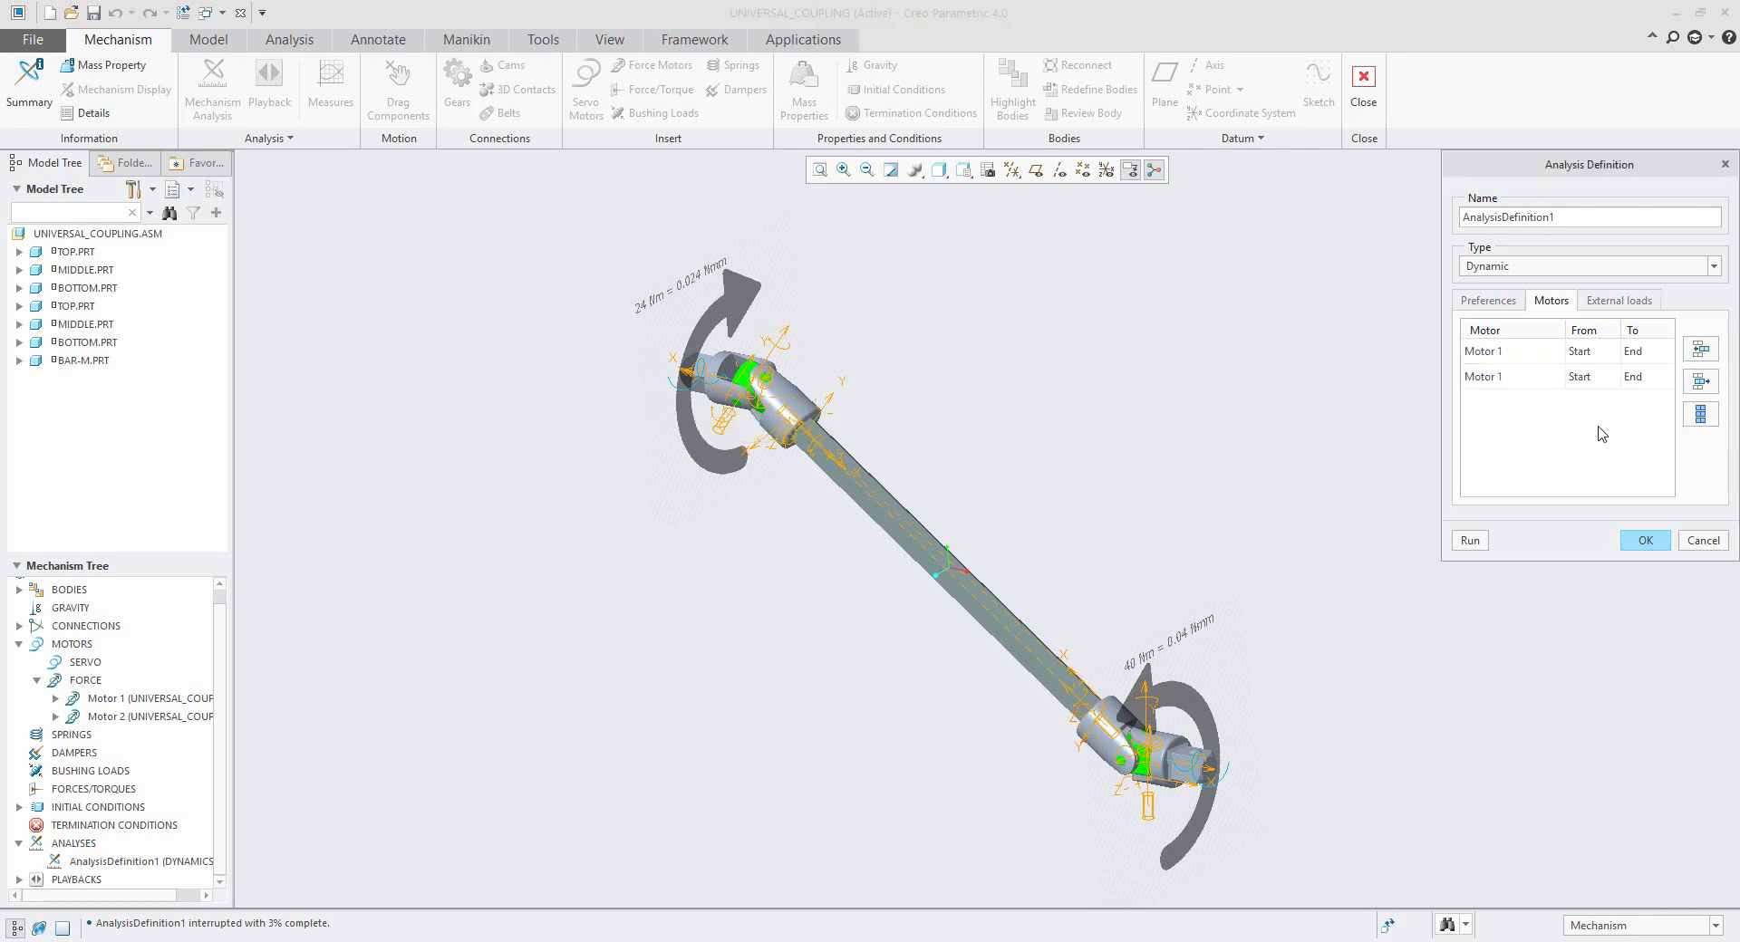
left_click(1551, 377)
left_click(1504, 375)
left_click(1486, 410)
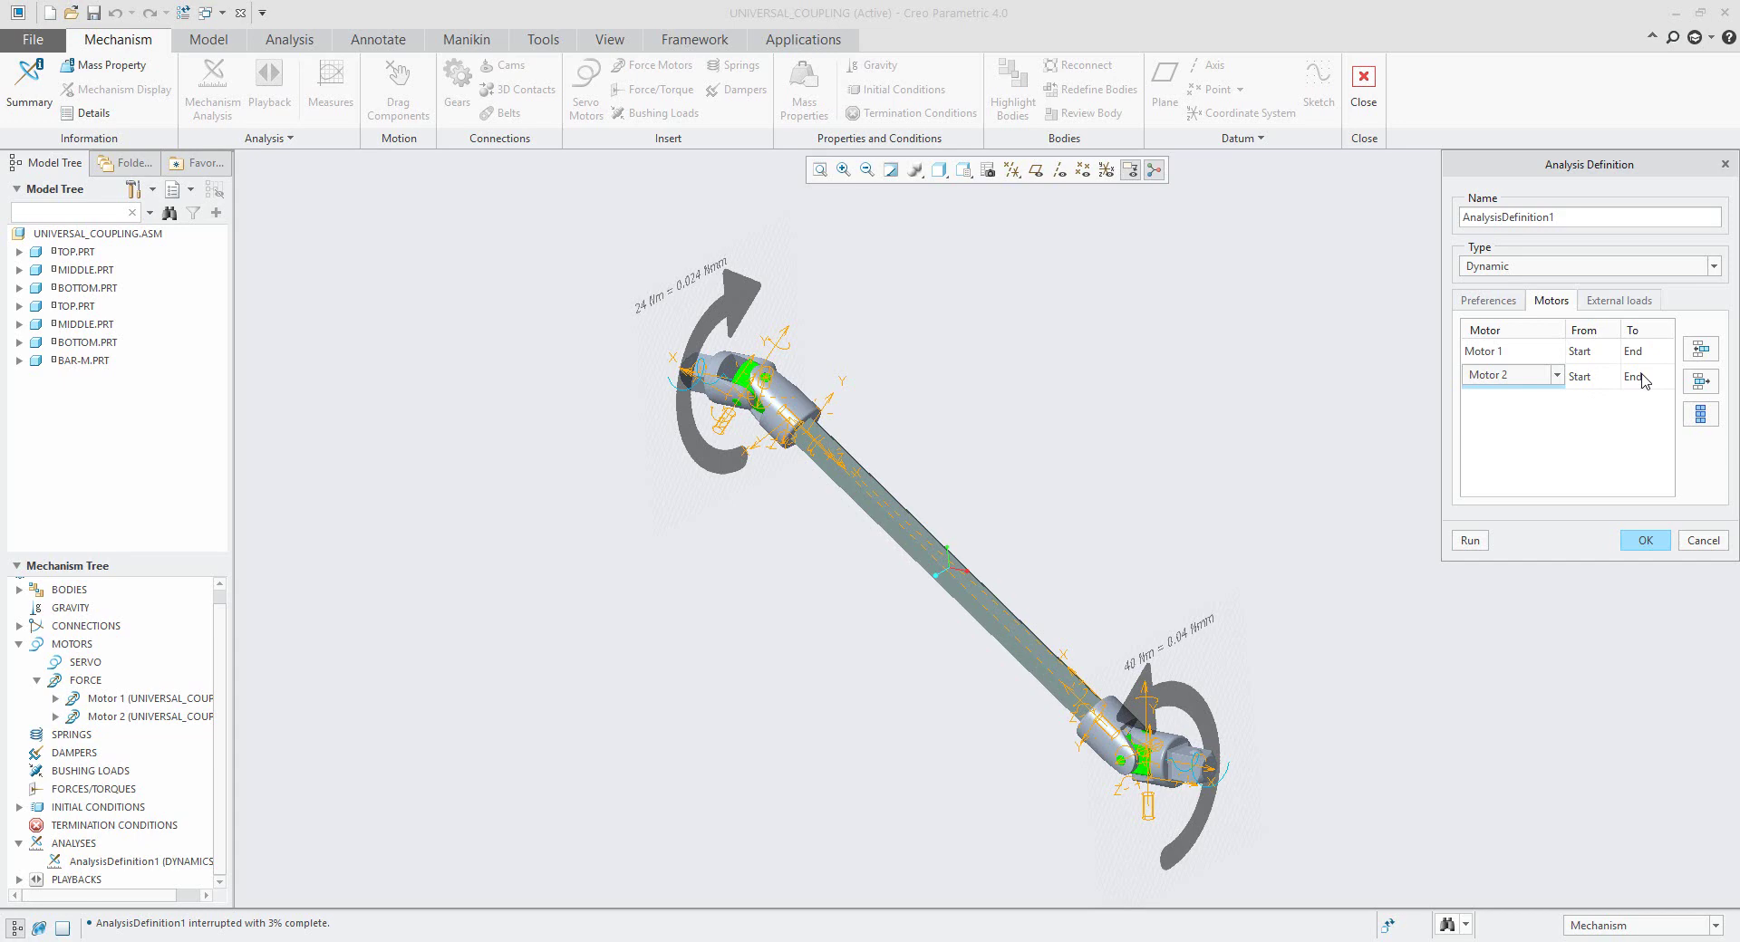
Step: Set the analysis duration to 1, rerun it over the existing result set and accept the definition
left_click(1486, 302)
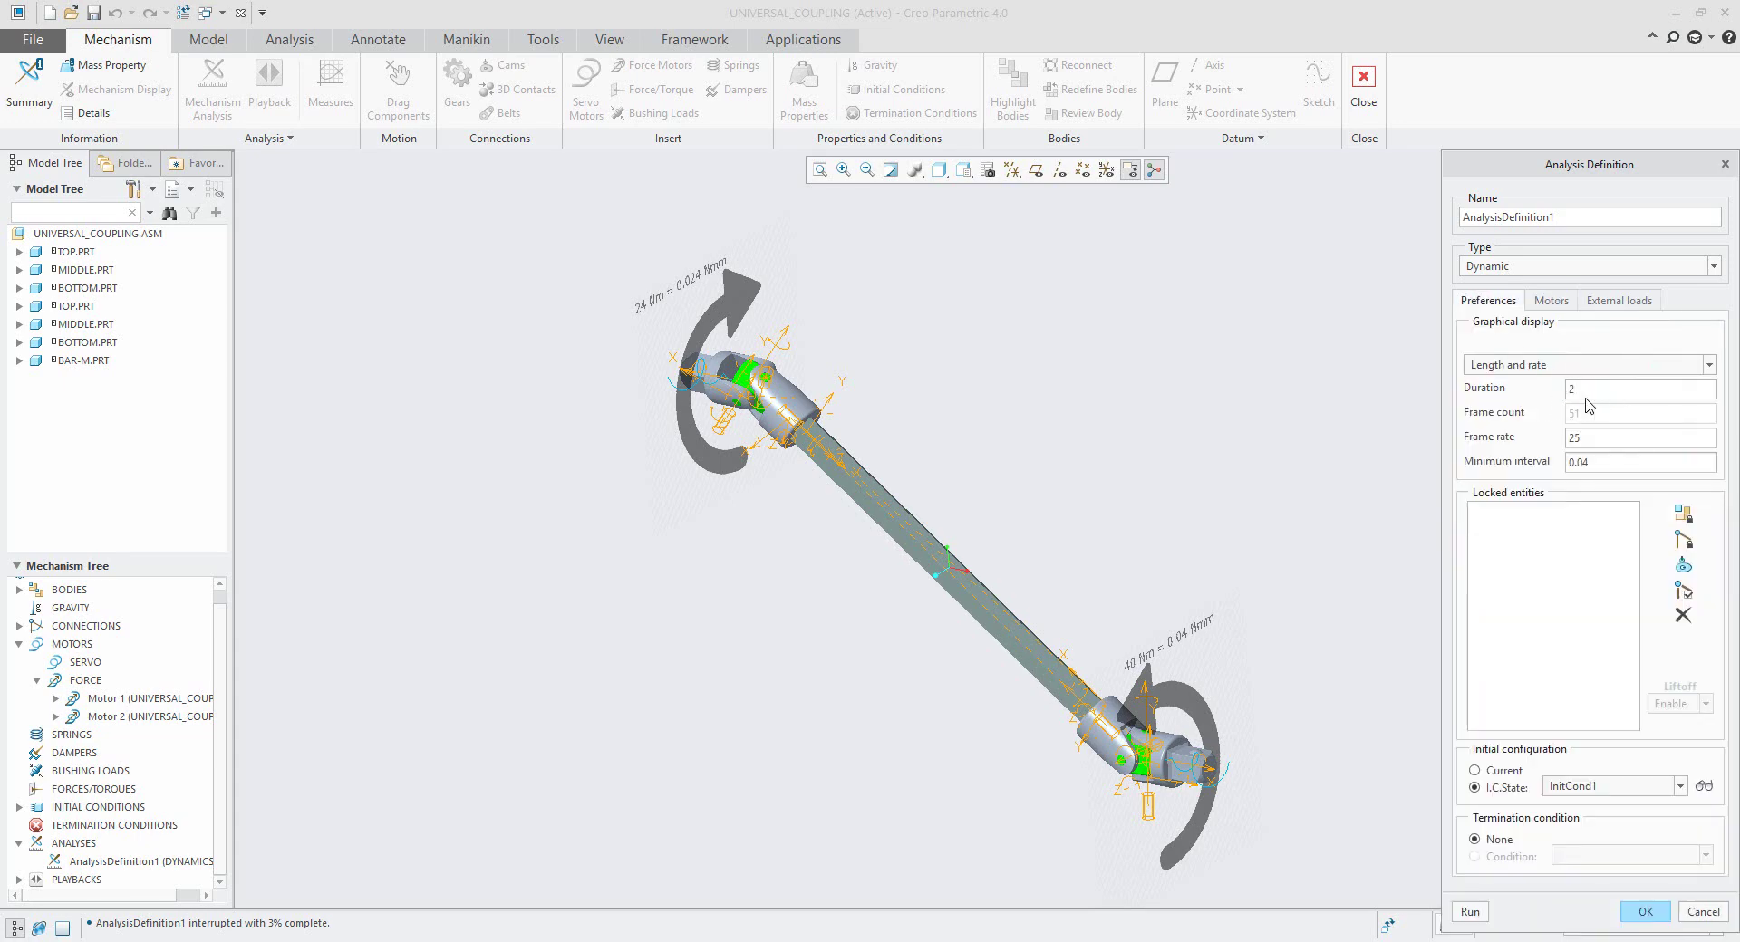
left_click(1550, 300)
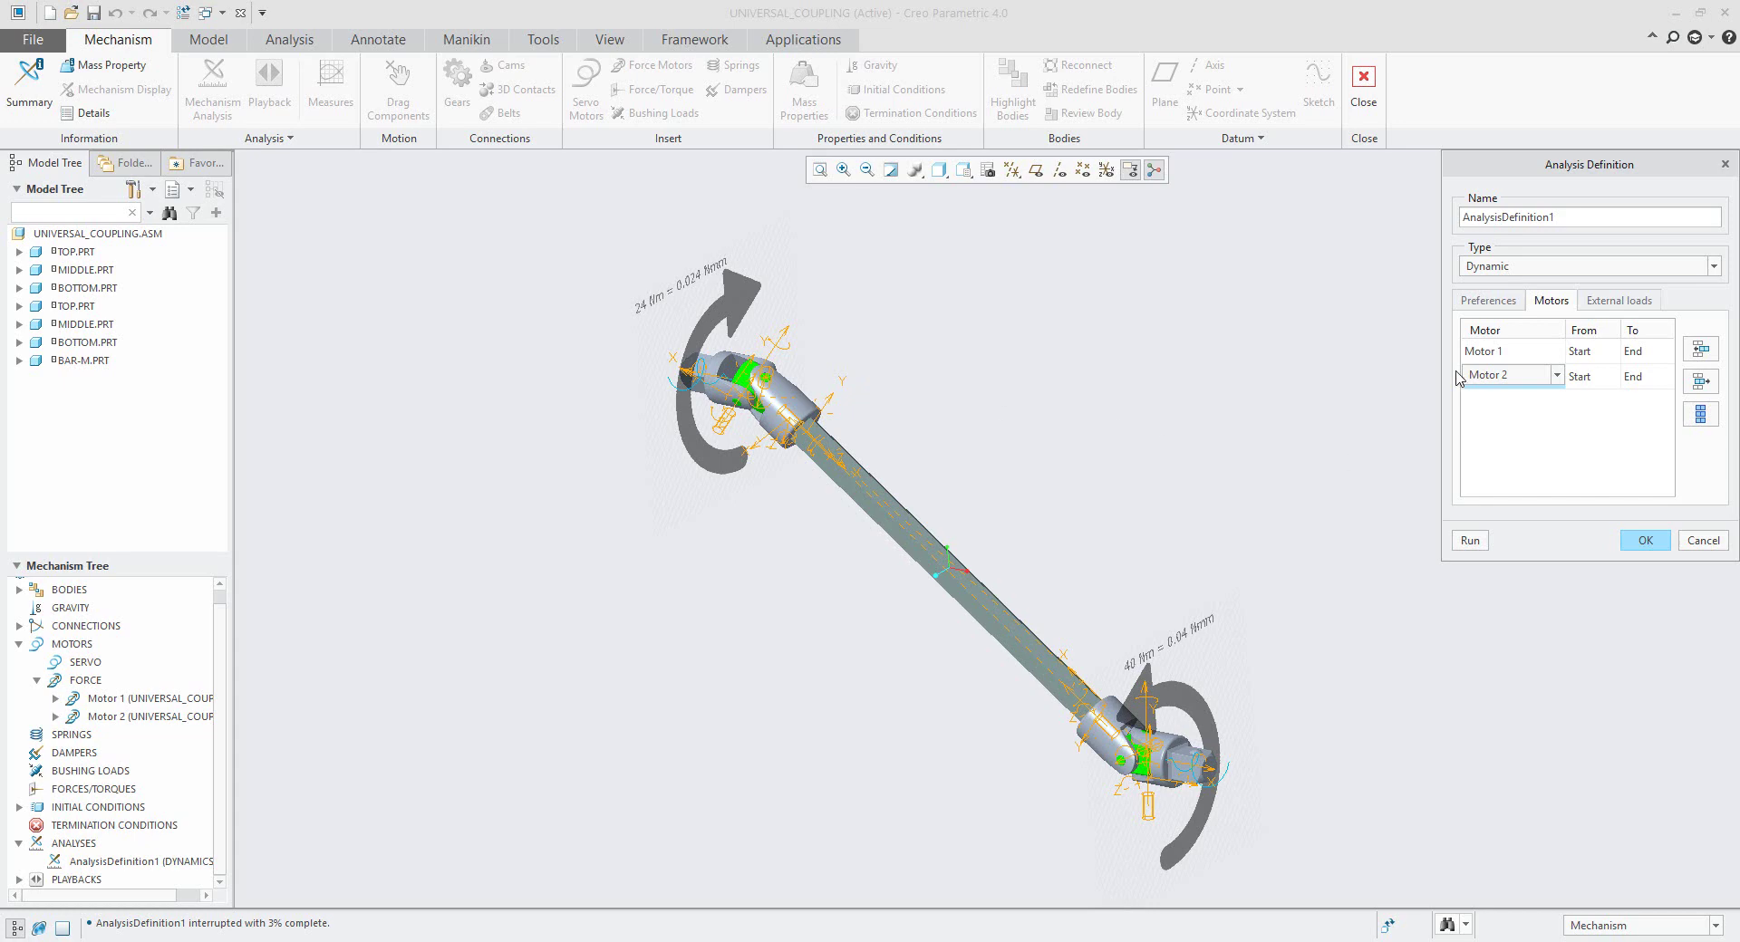
left_click(1480, 303)
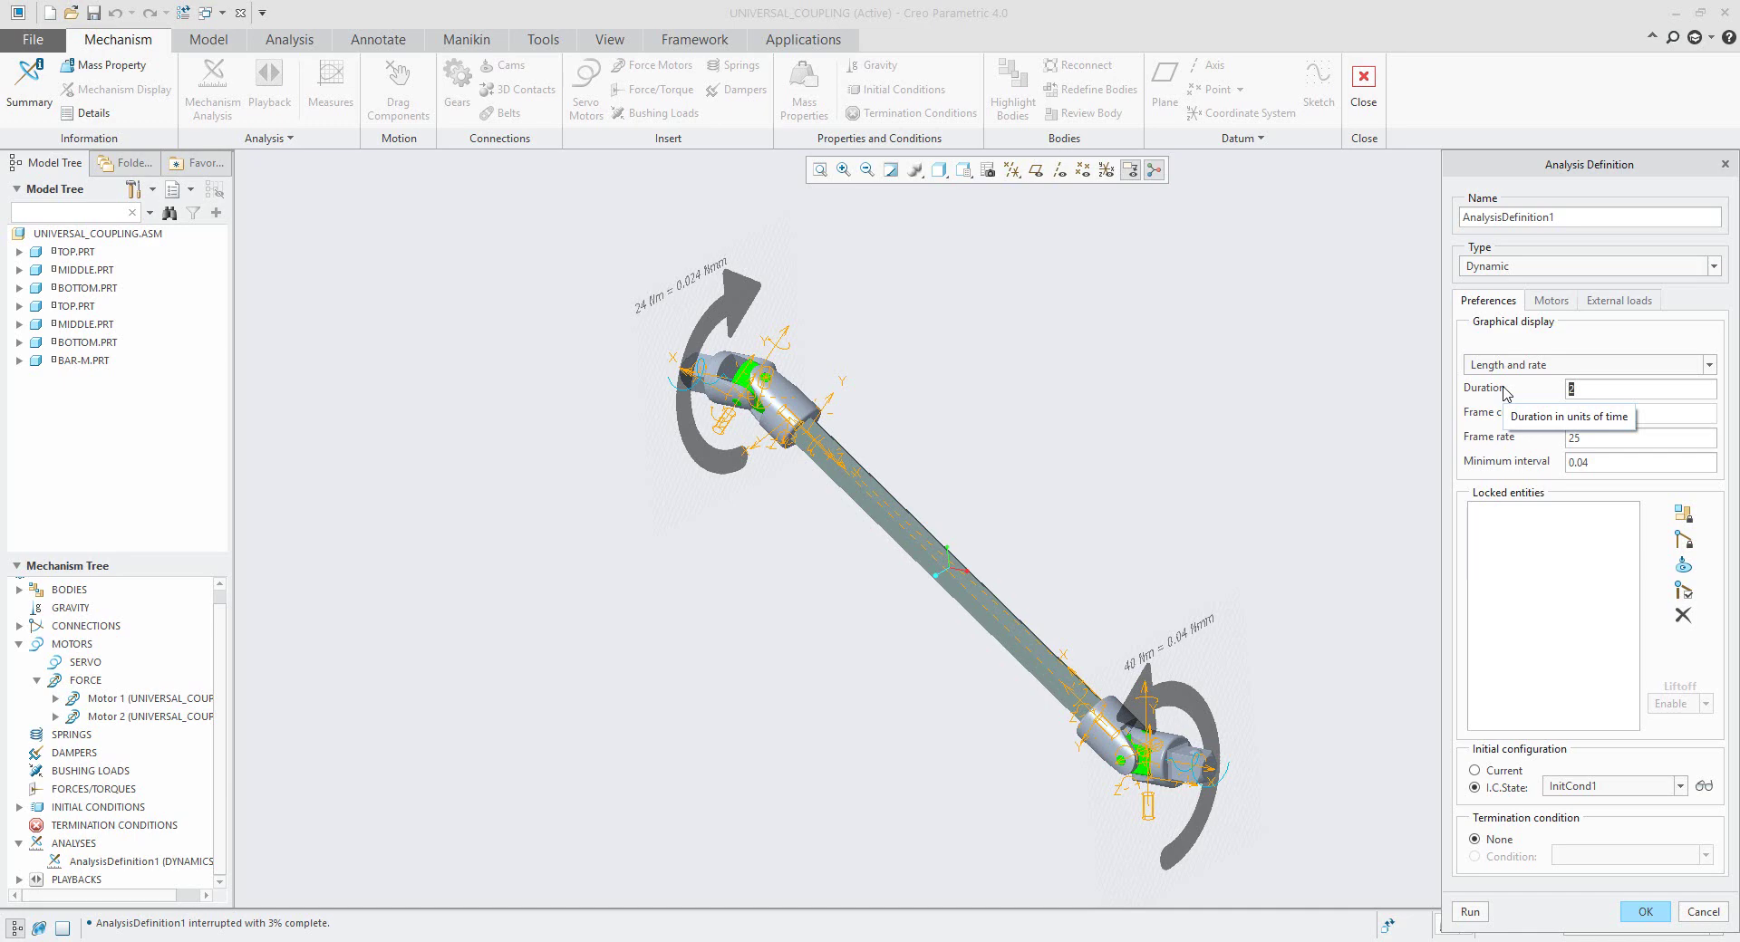
type("1")
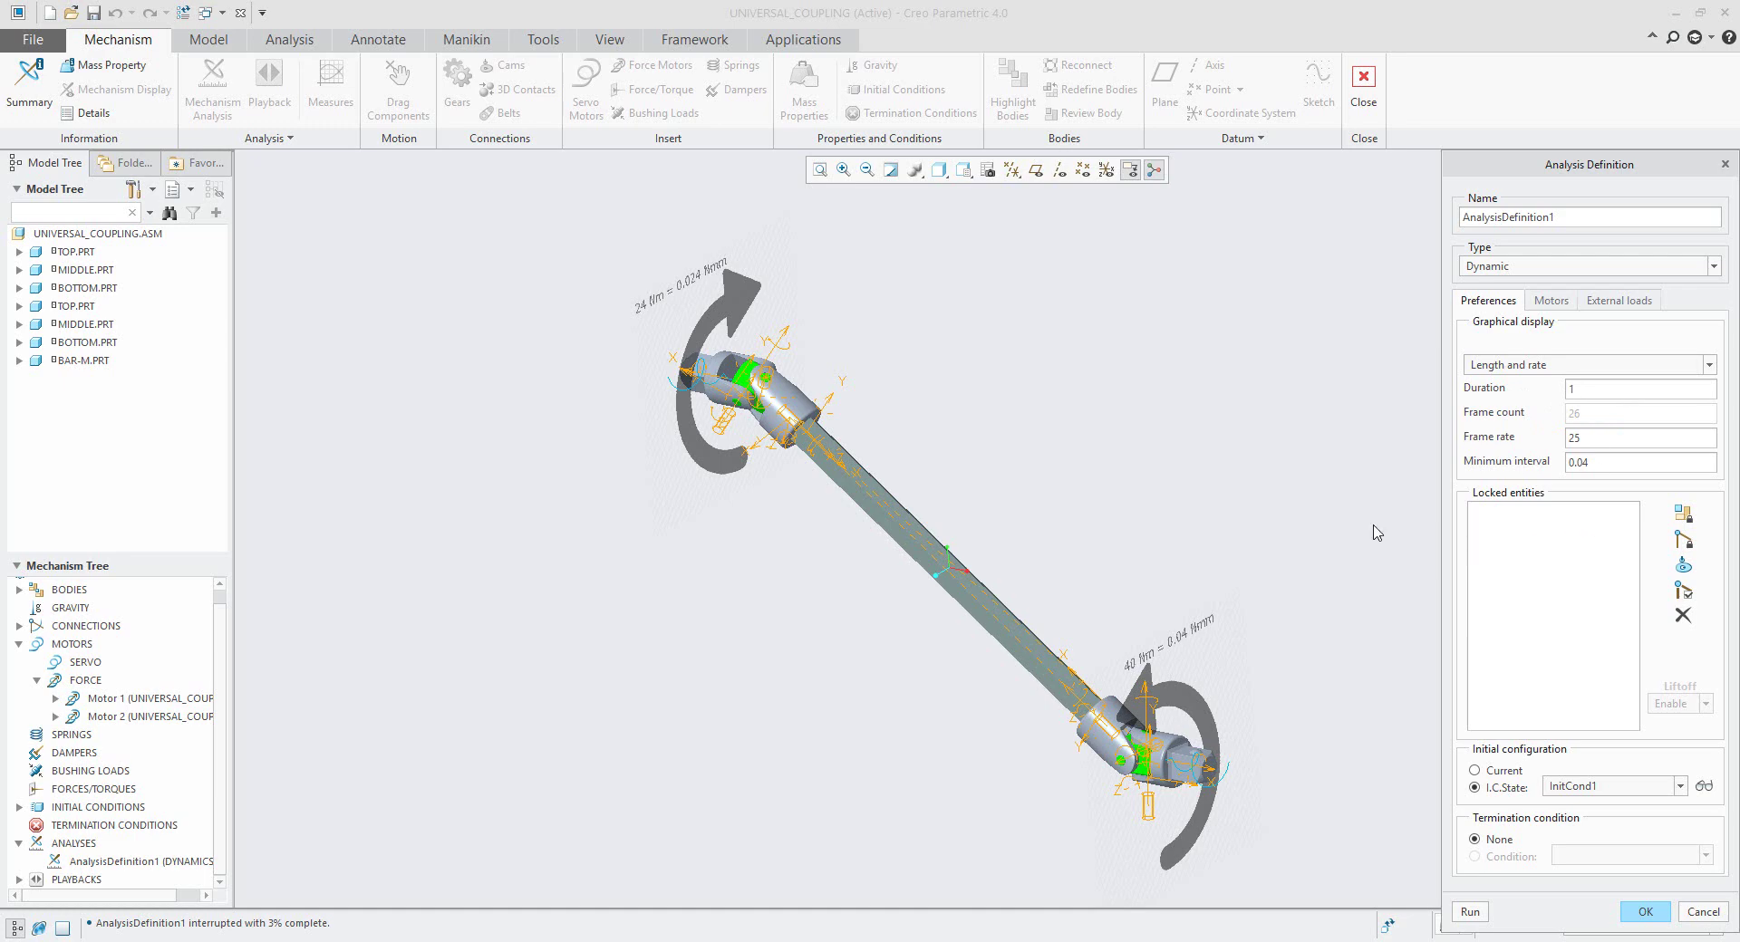
left_click(1470, 913)
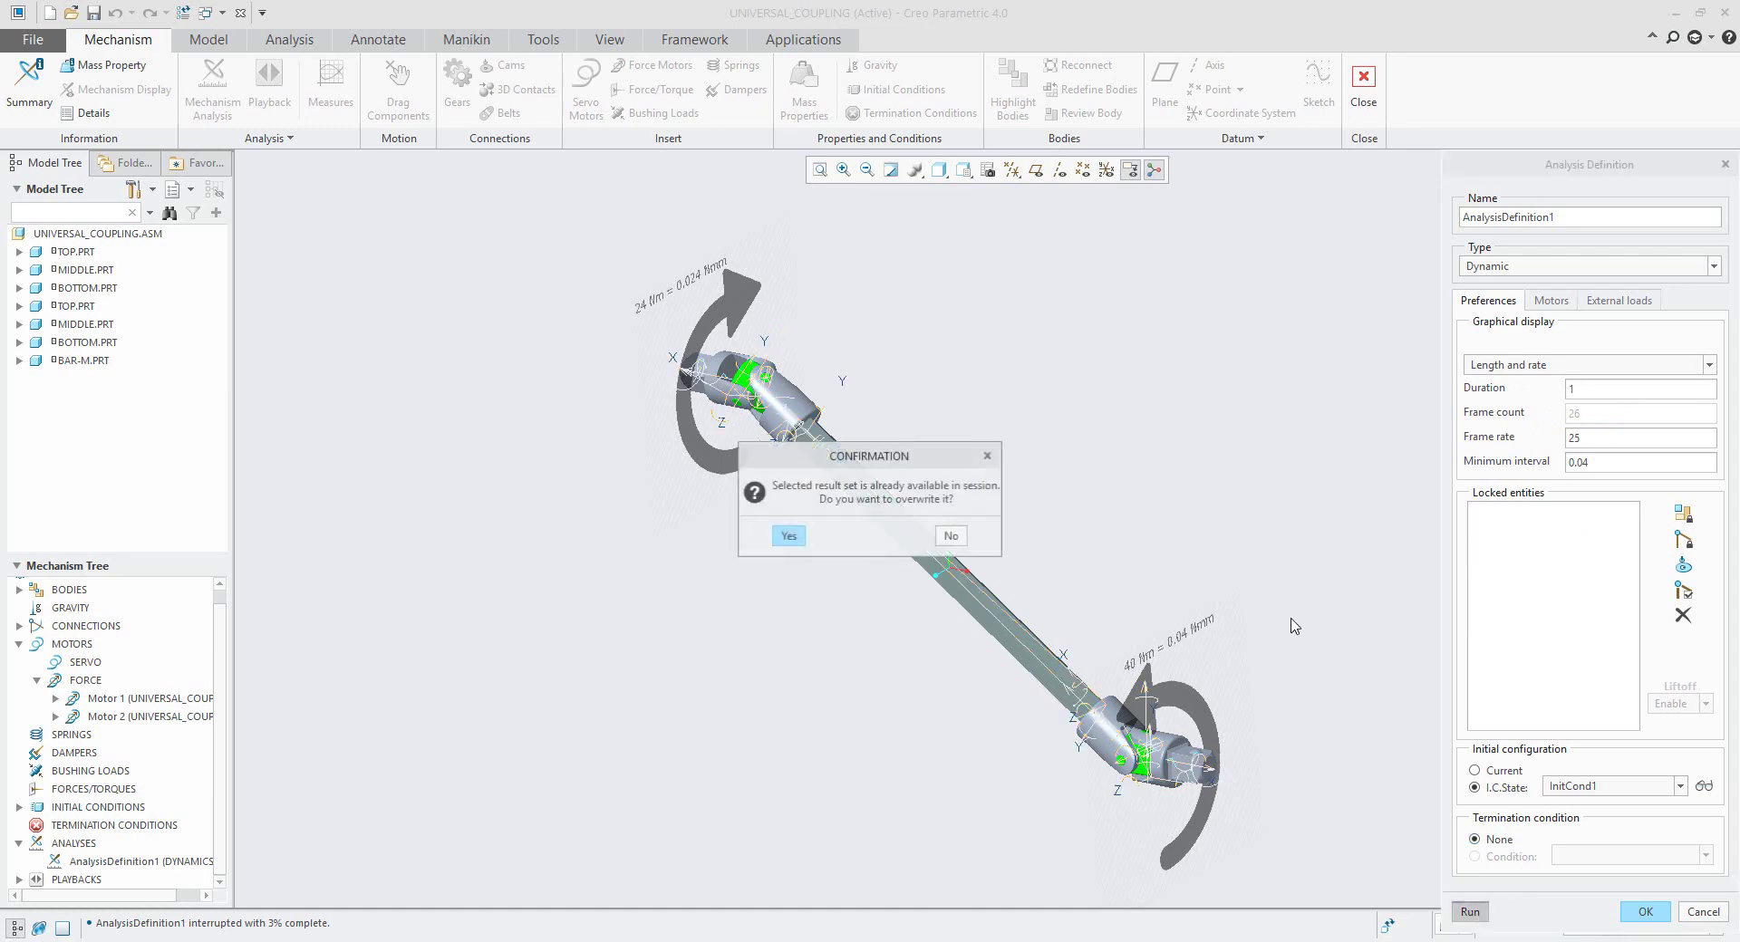
left_click(790, 536)
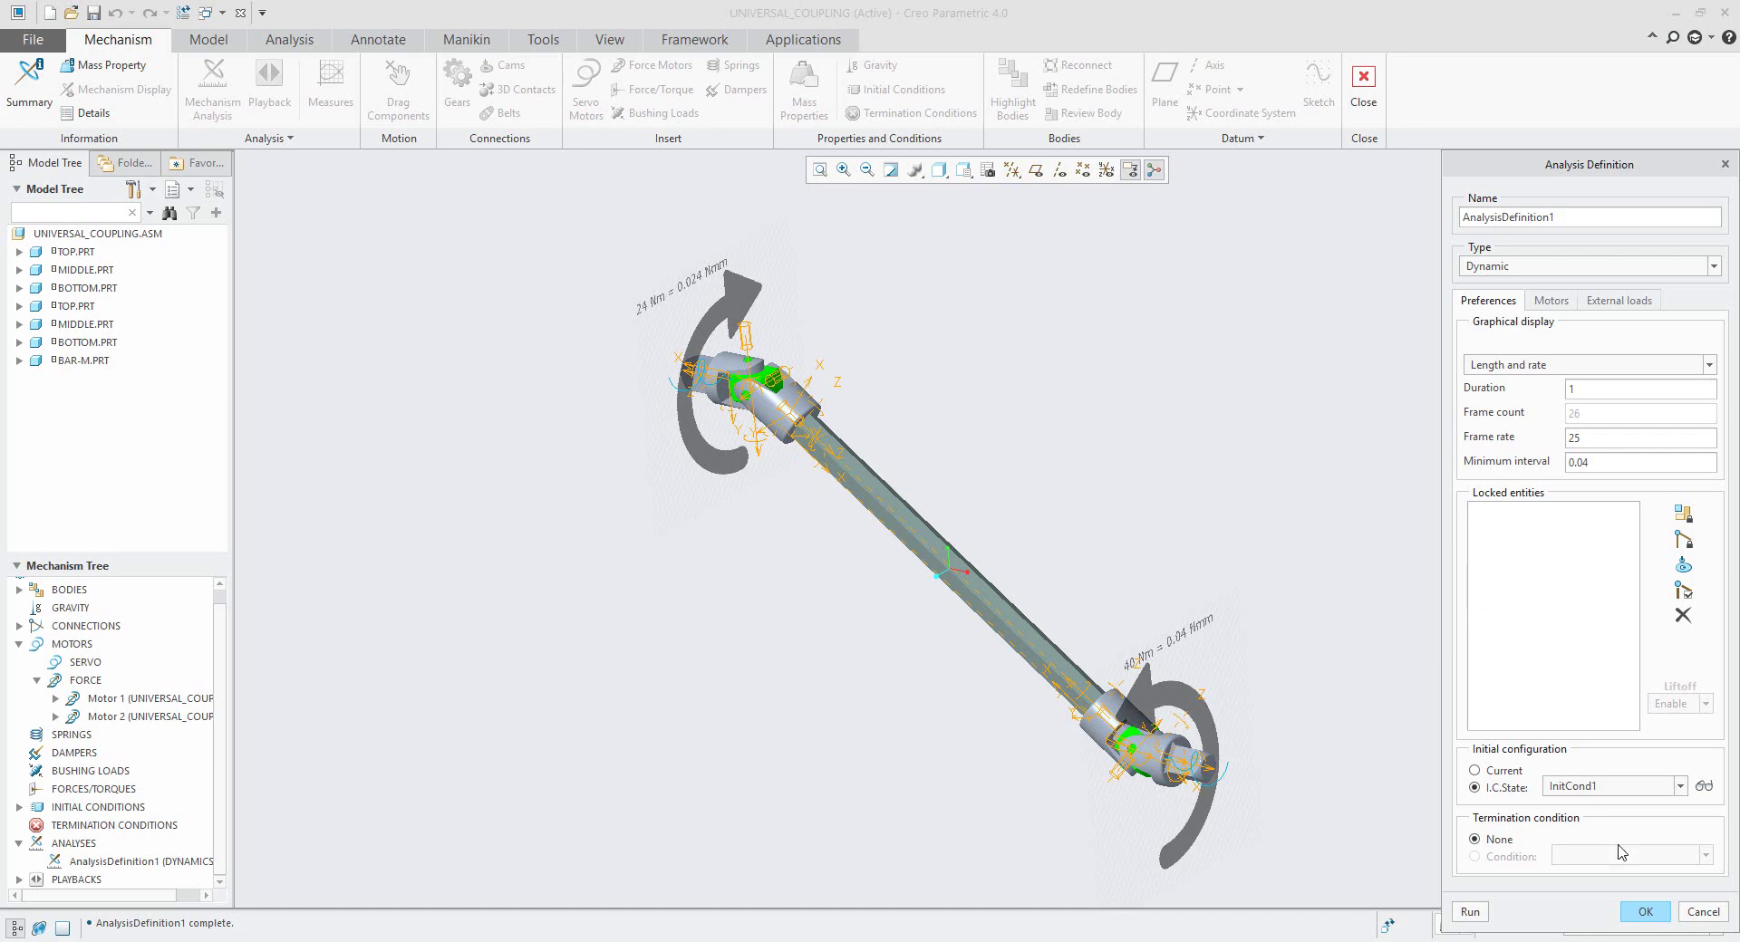
left_click(1646, 915)
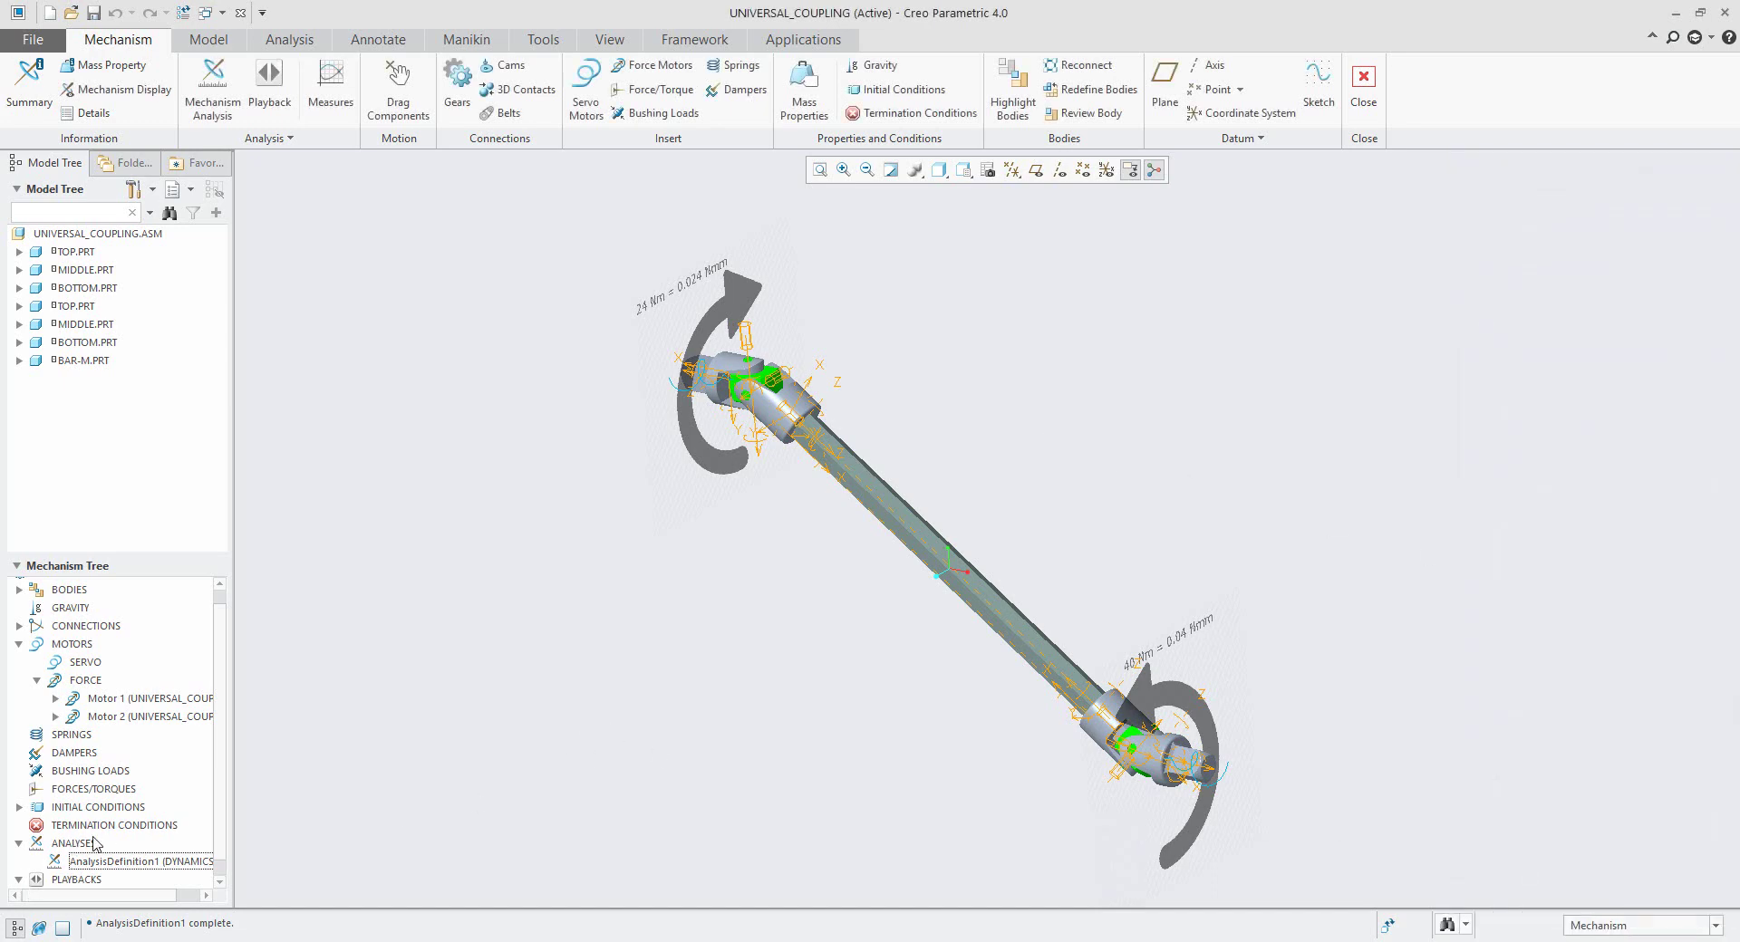
Step: Play back the AnalysisDefinition1 results as an animation, raise the playback speed to maximum, and stop and close the playback
left_click(19, 879)
left_click(116, 884)
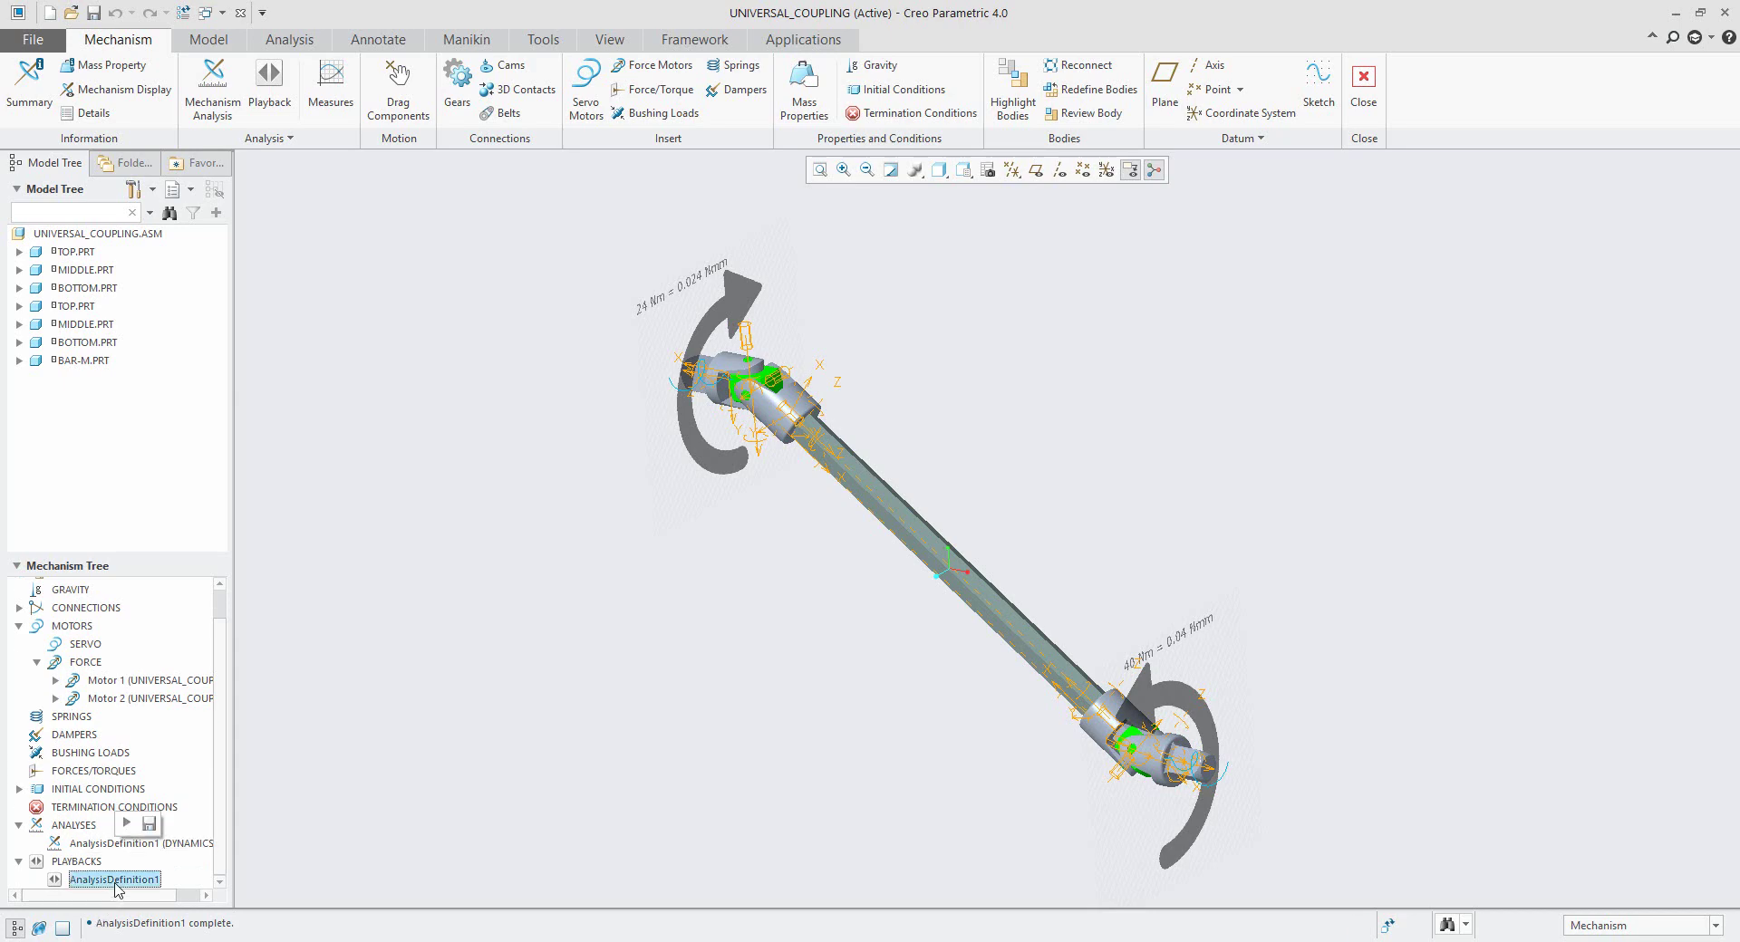
left_click(126, 826)
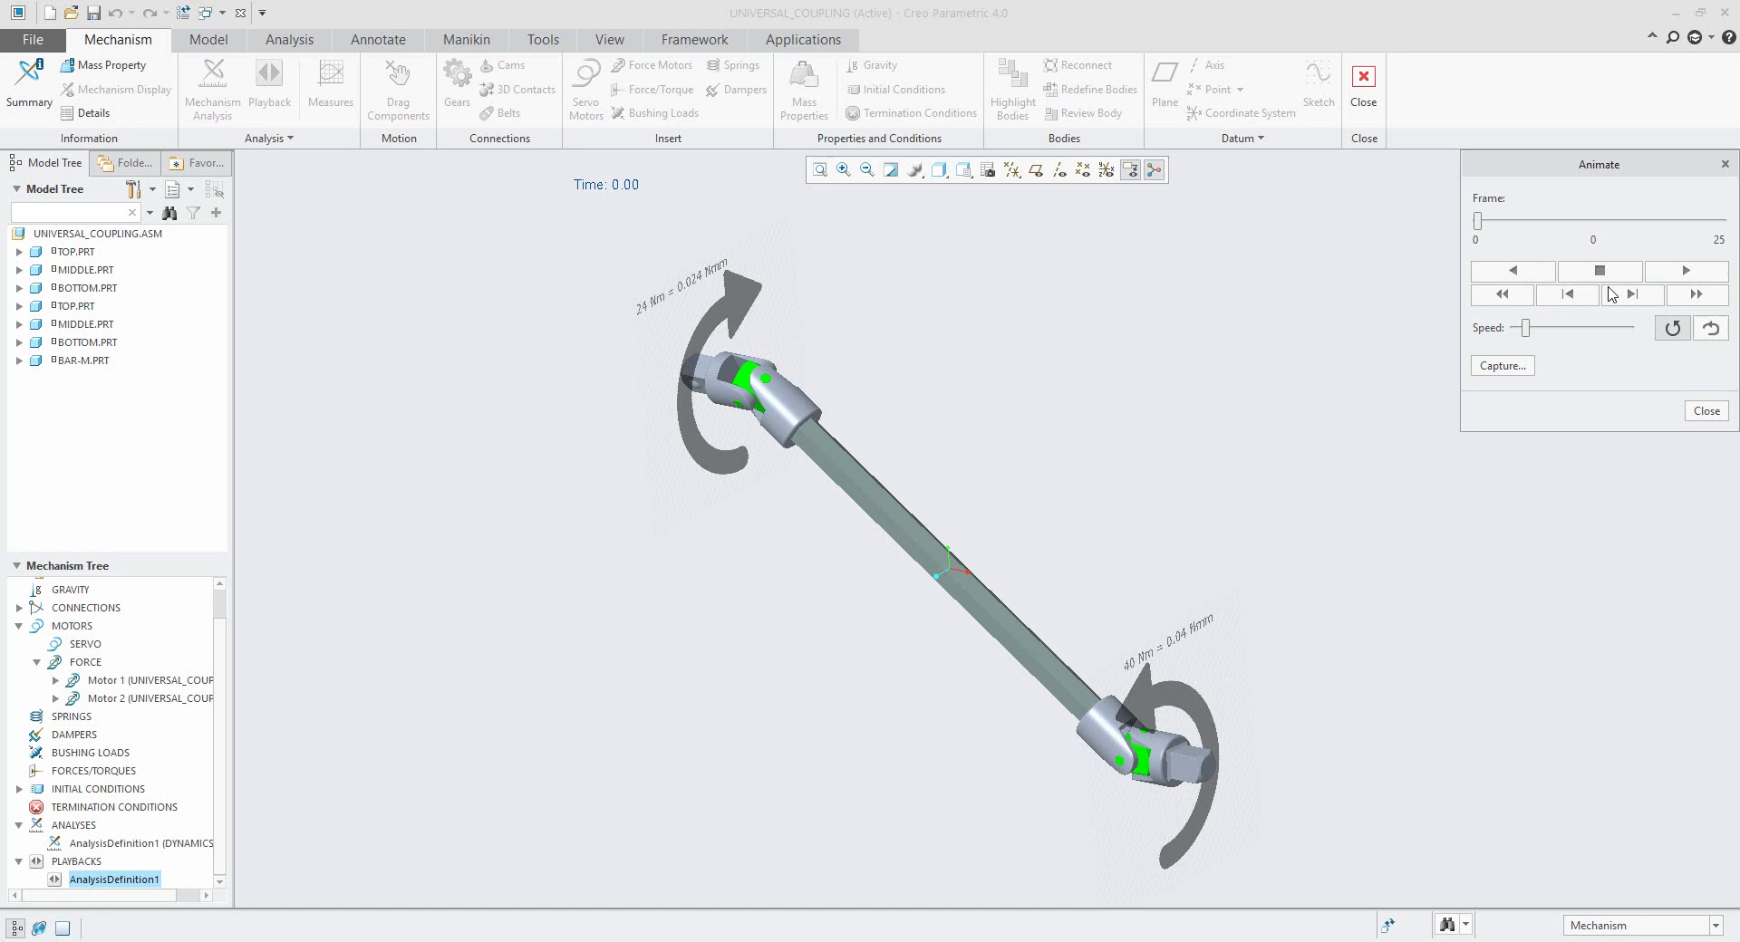
left_click(1685, 271)
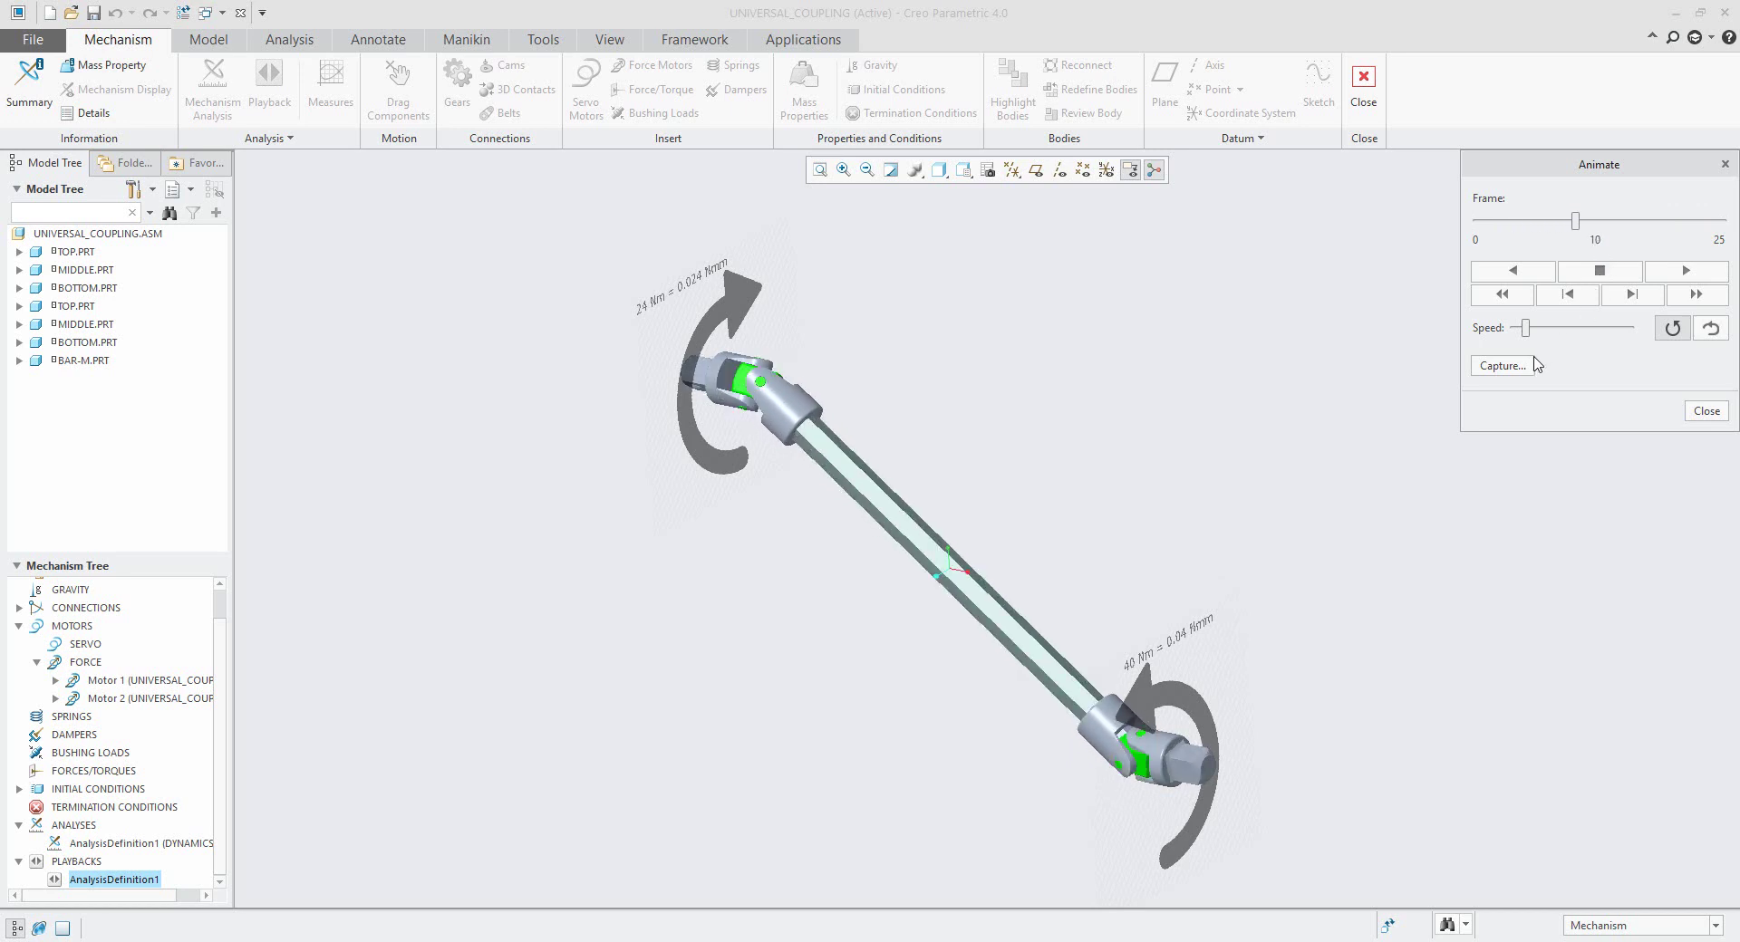
left_click_drag(1526, 328, 1631, 332)
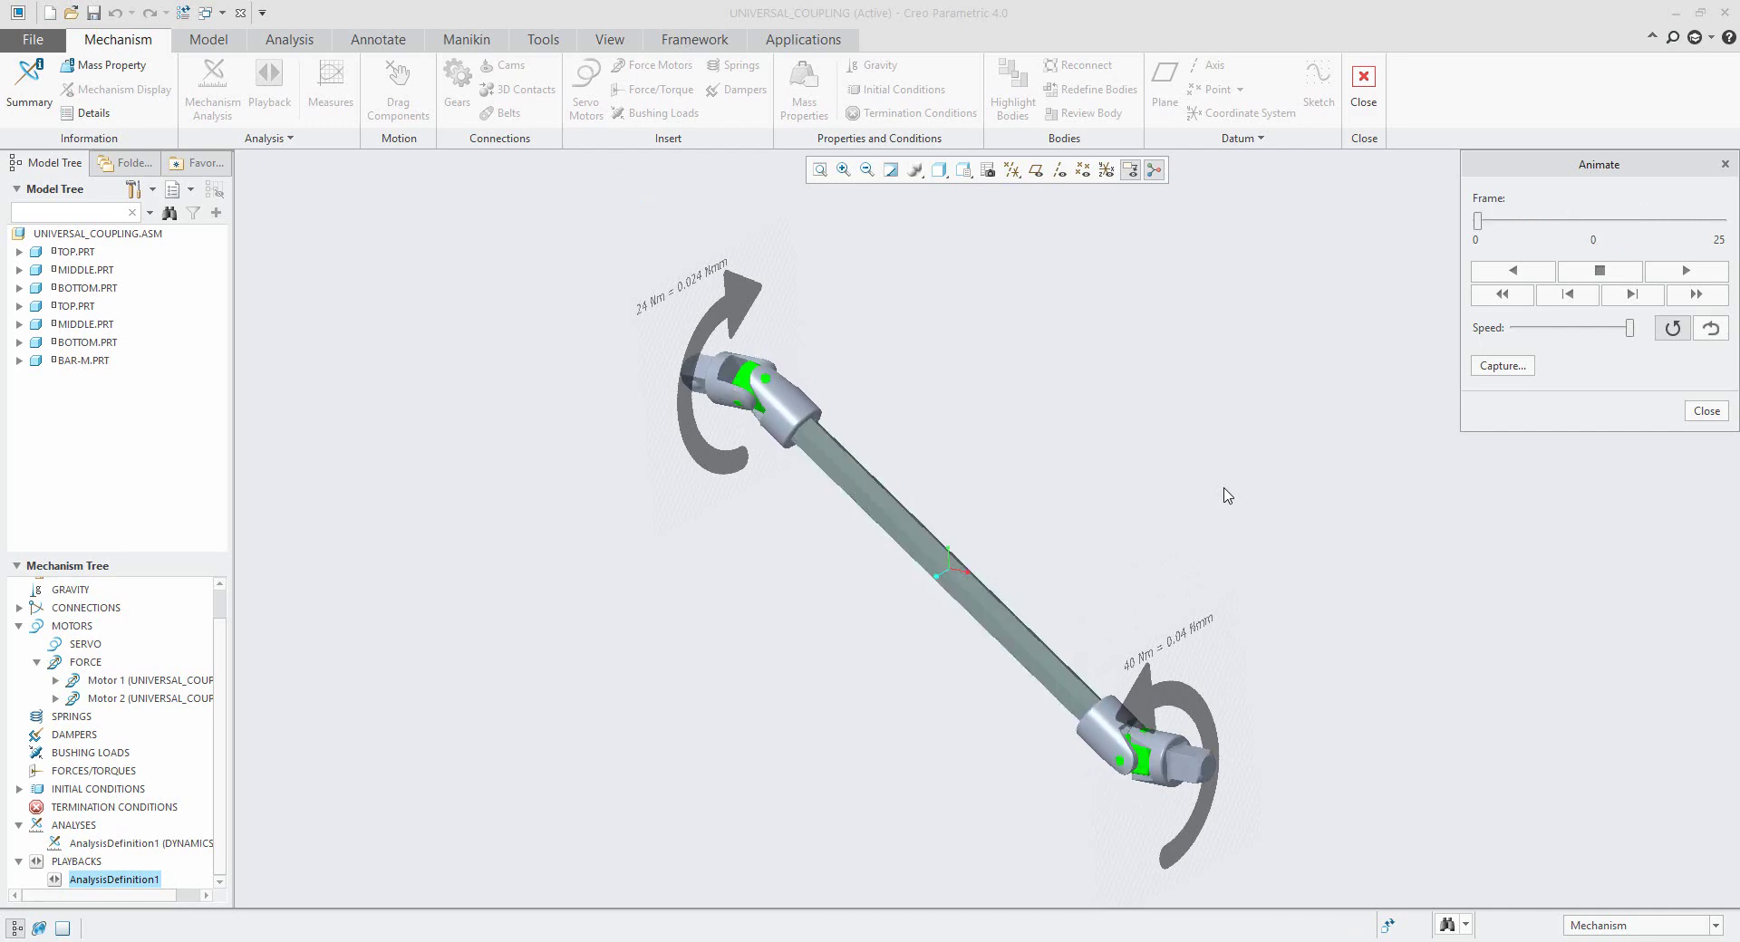
left_click(1600, 270)
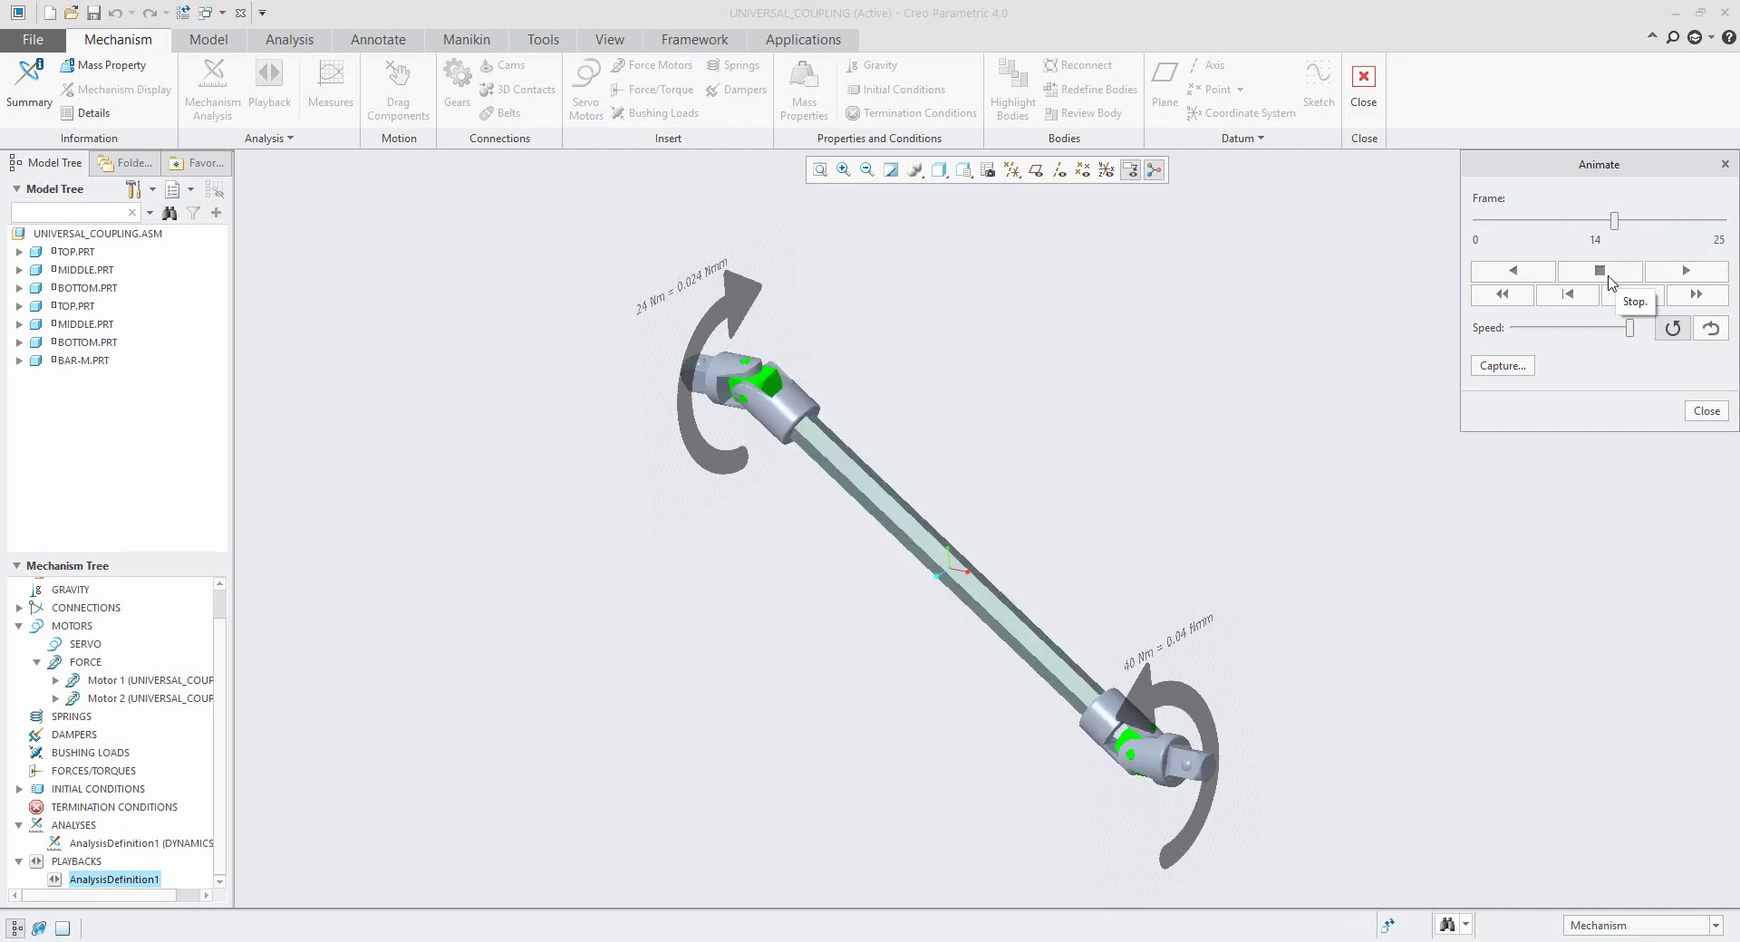
left_click(1706, 411)
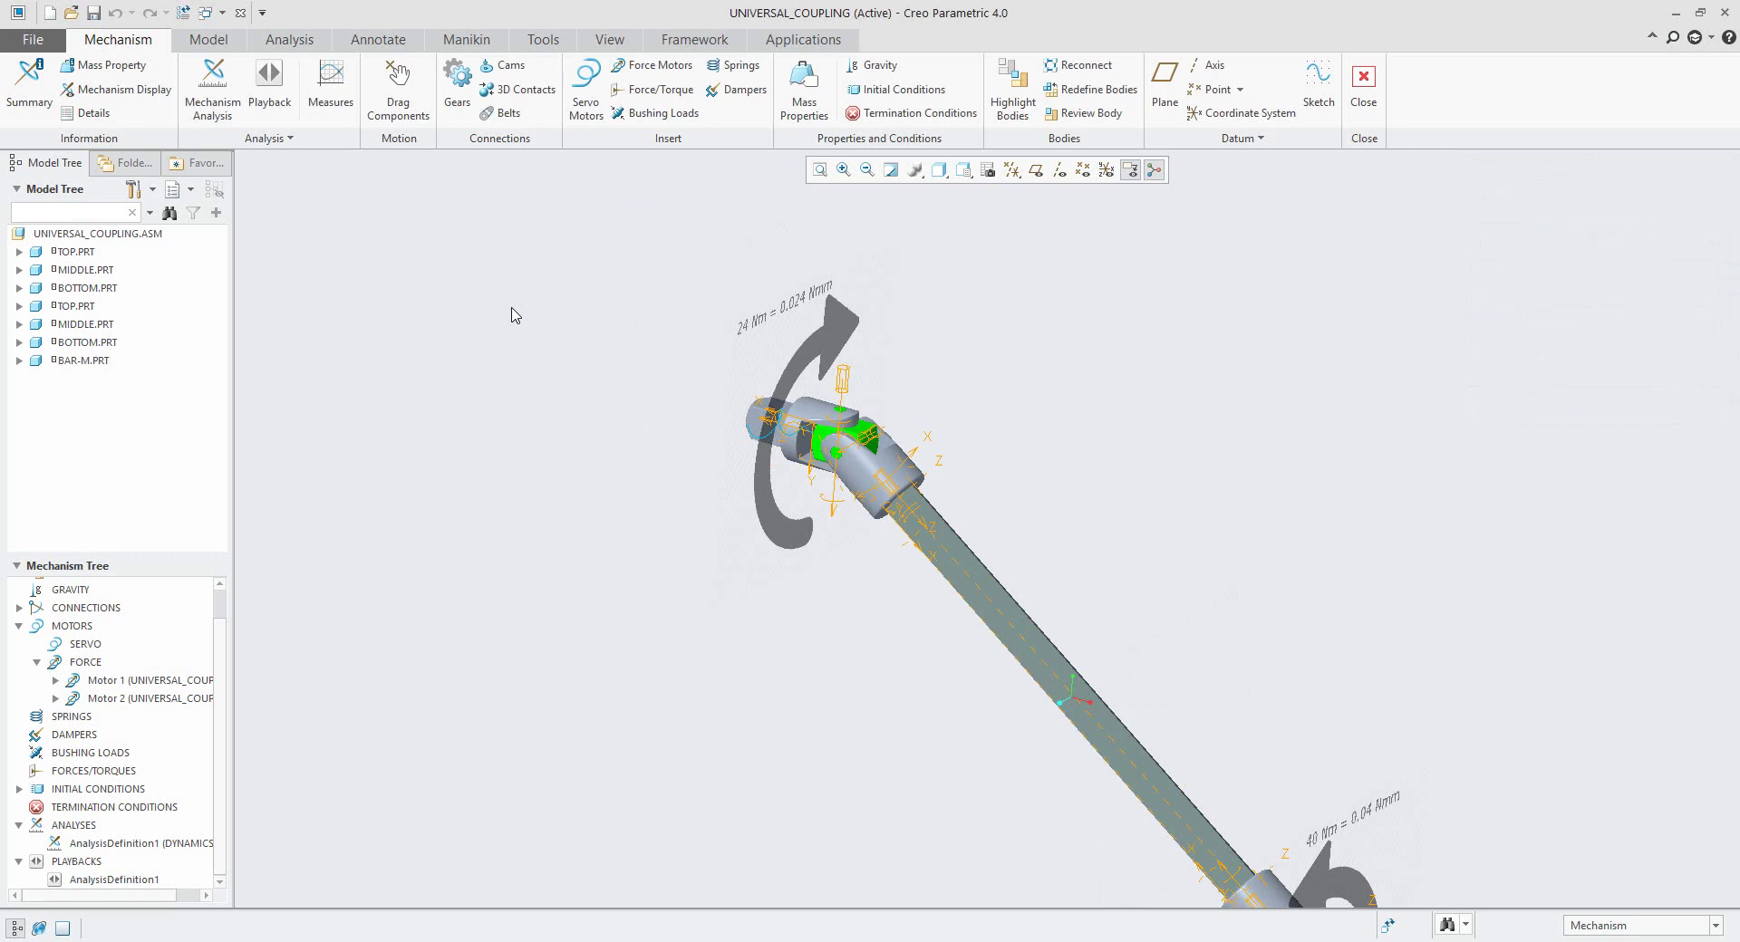
Step: Start exporting the AnalysisDefinition1 loads for use in Simulation and choose the green middle body of the upper joint, body2
left_click(139, 844)
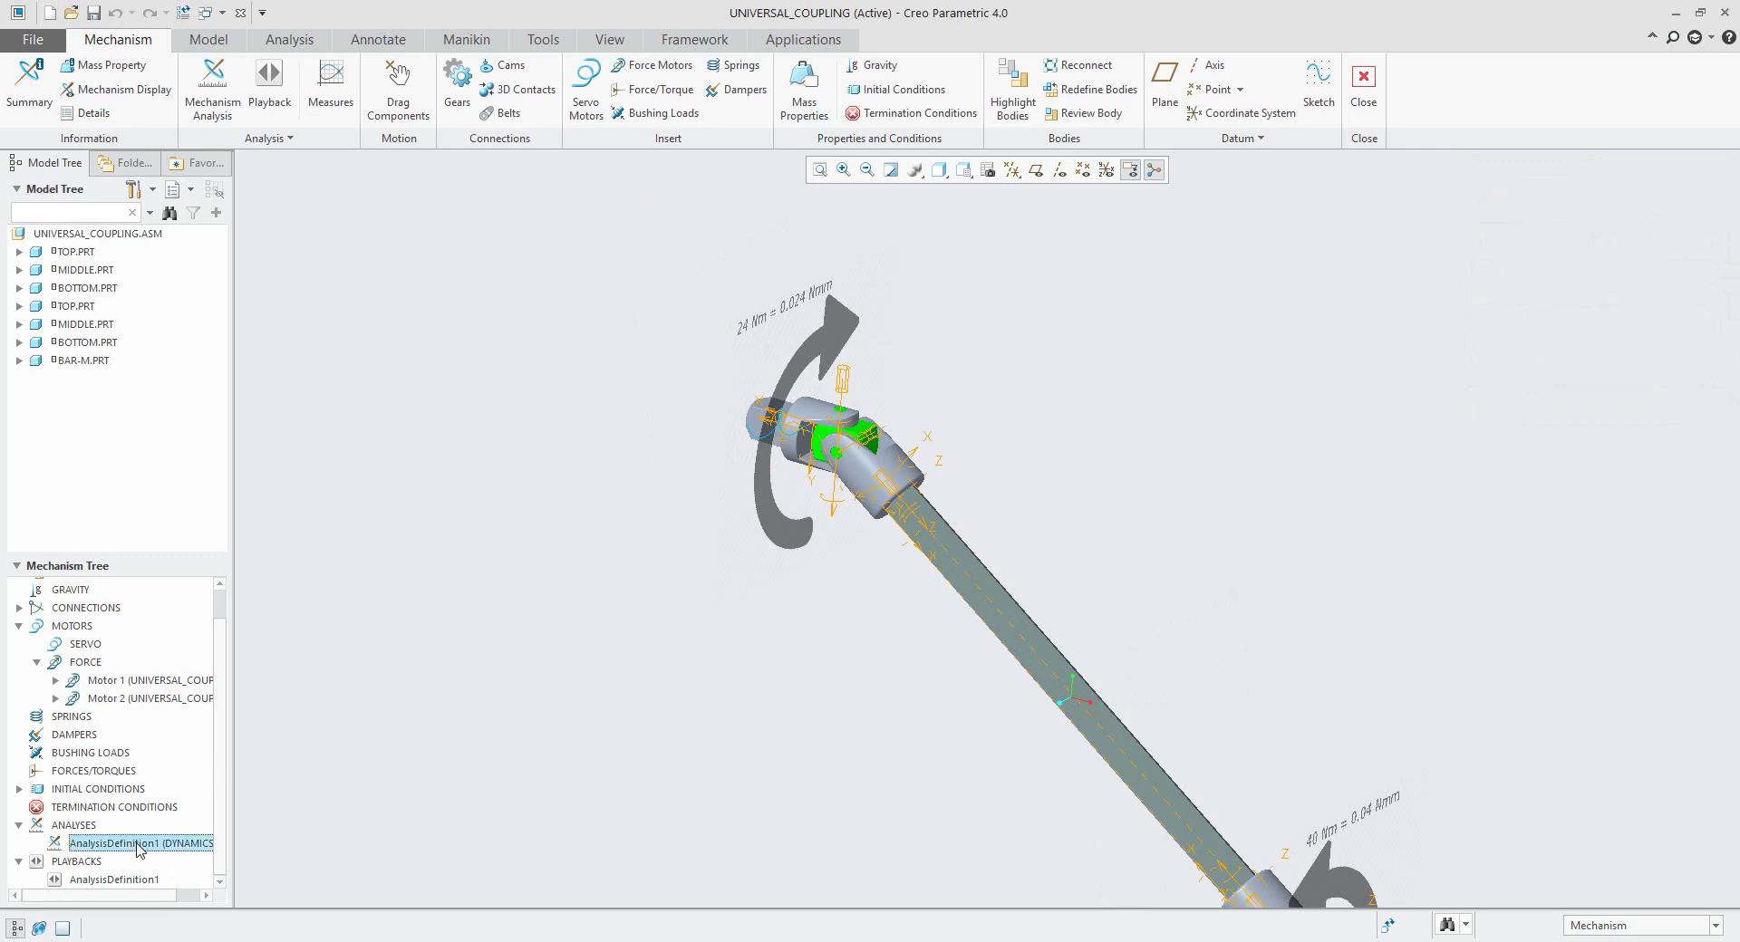
left_click(318, 350)
left_click(269, 137)
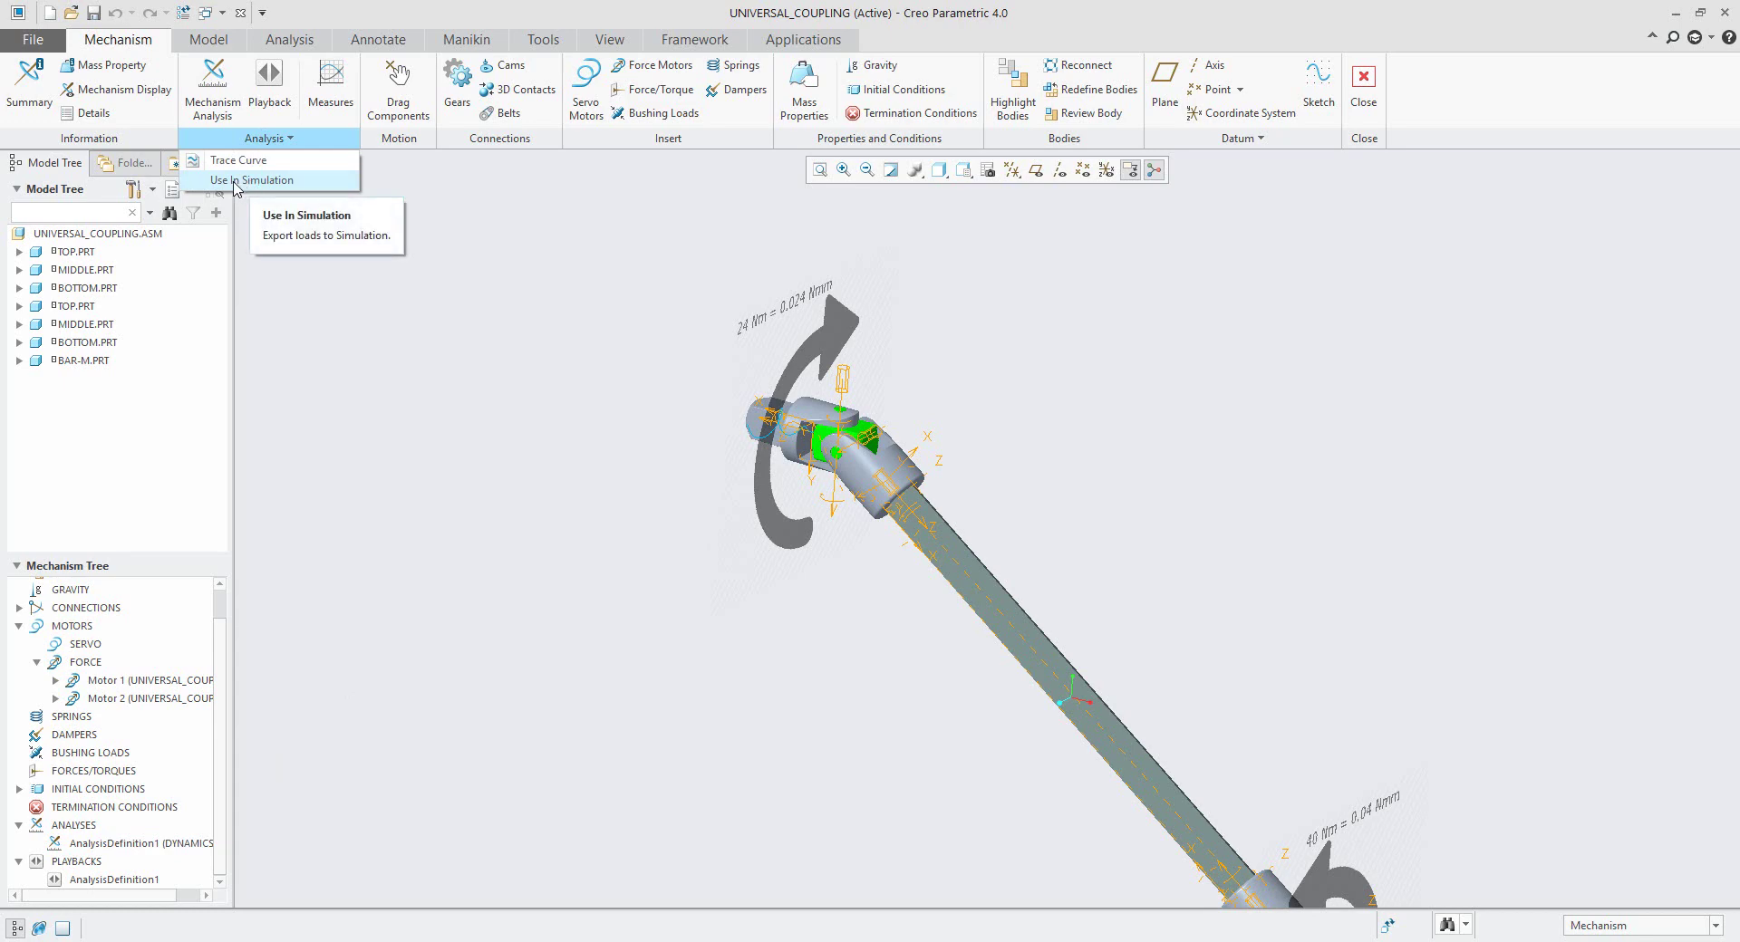
left_click(235, 180)
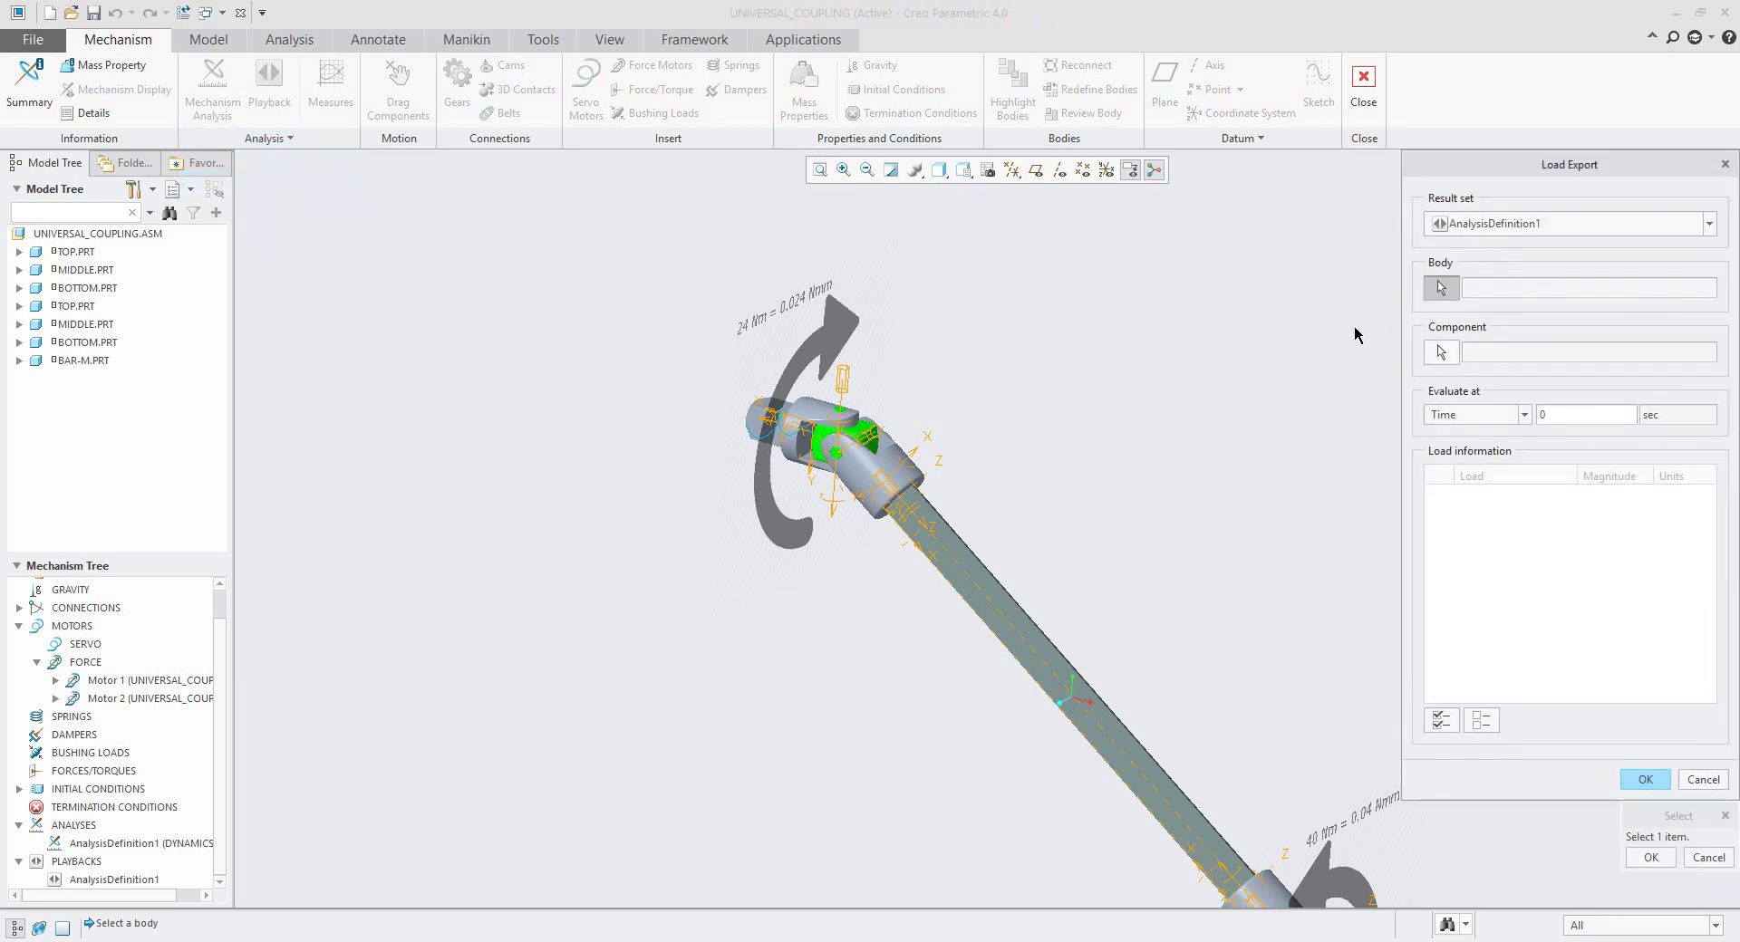
scroll(225, 647, "up", 2)
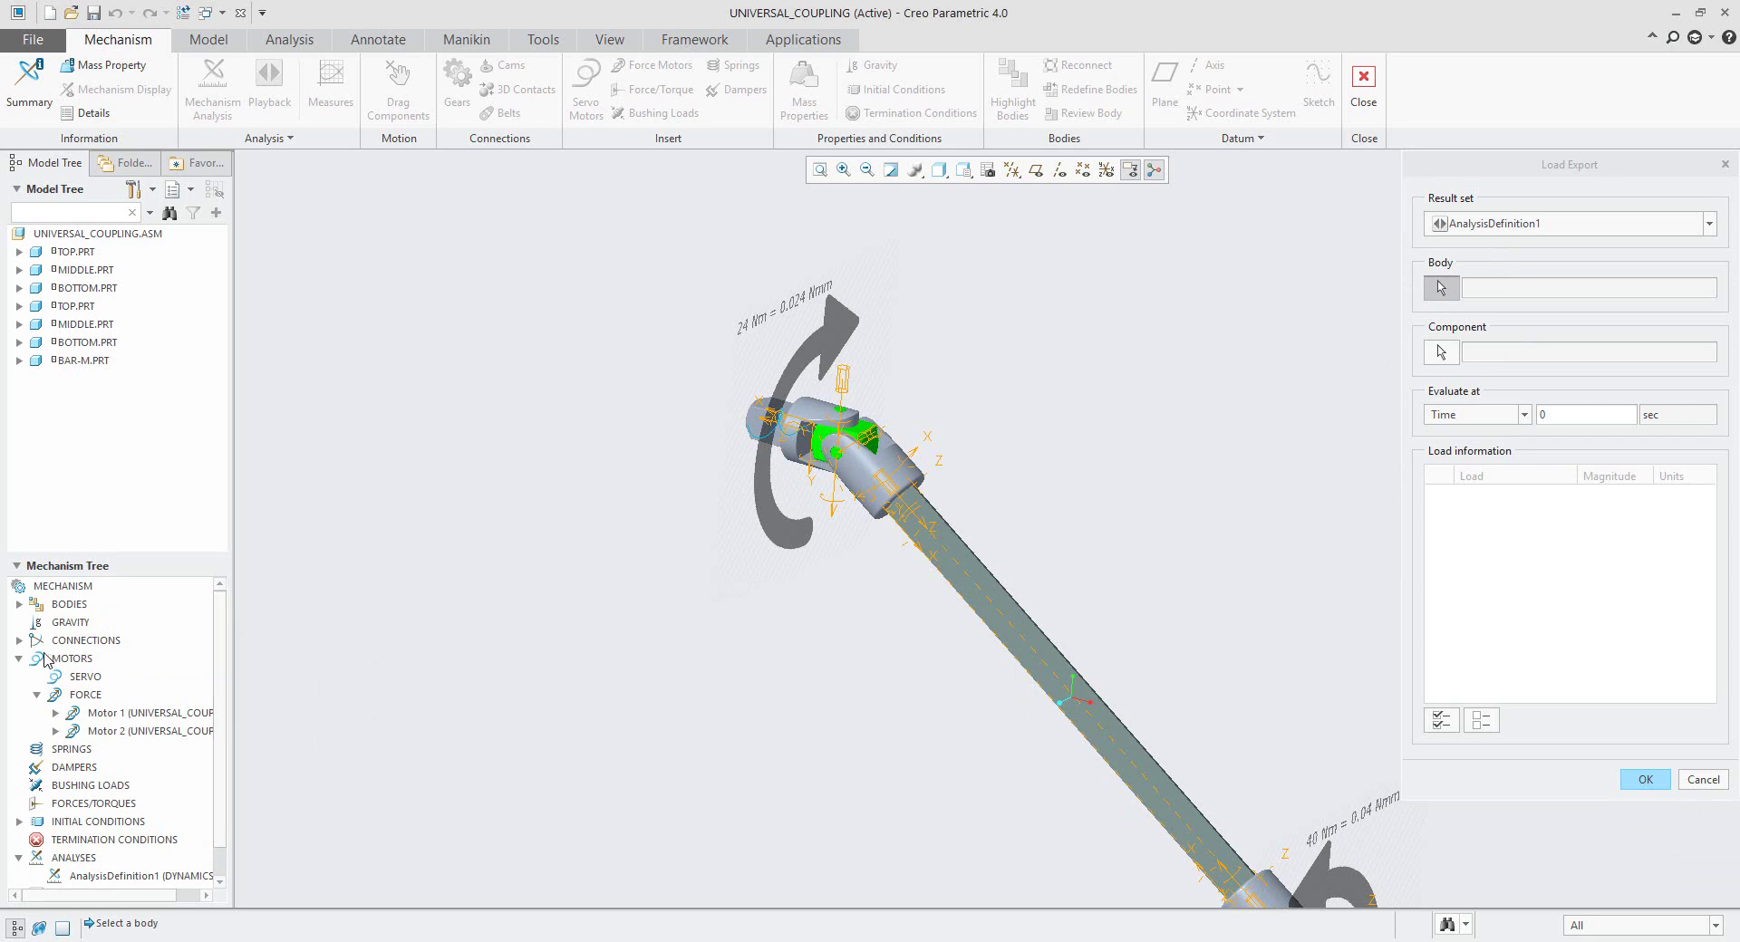
left_click(18, 605)
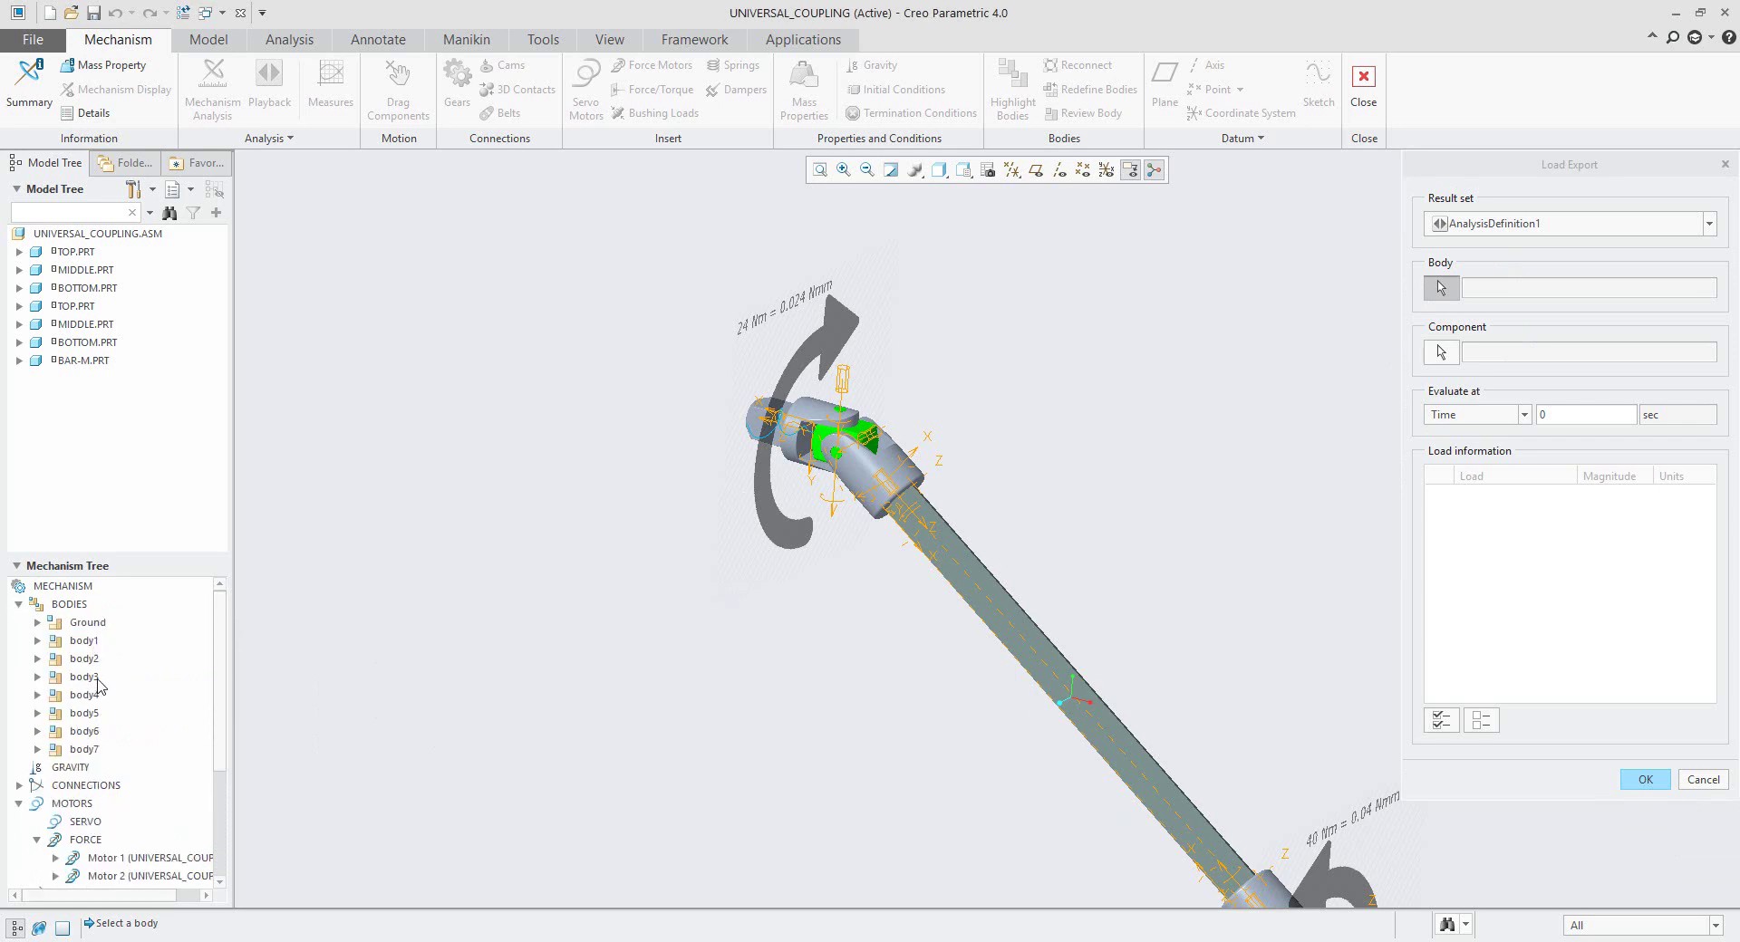
left_click(86, 624)
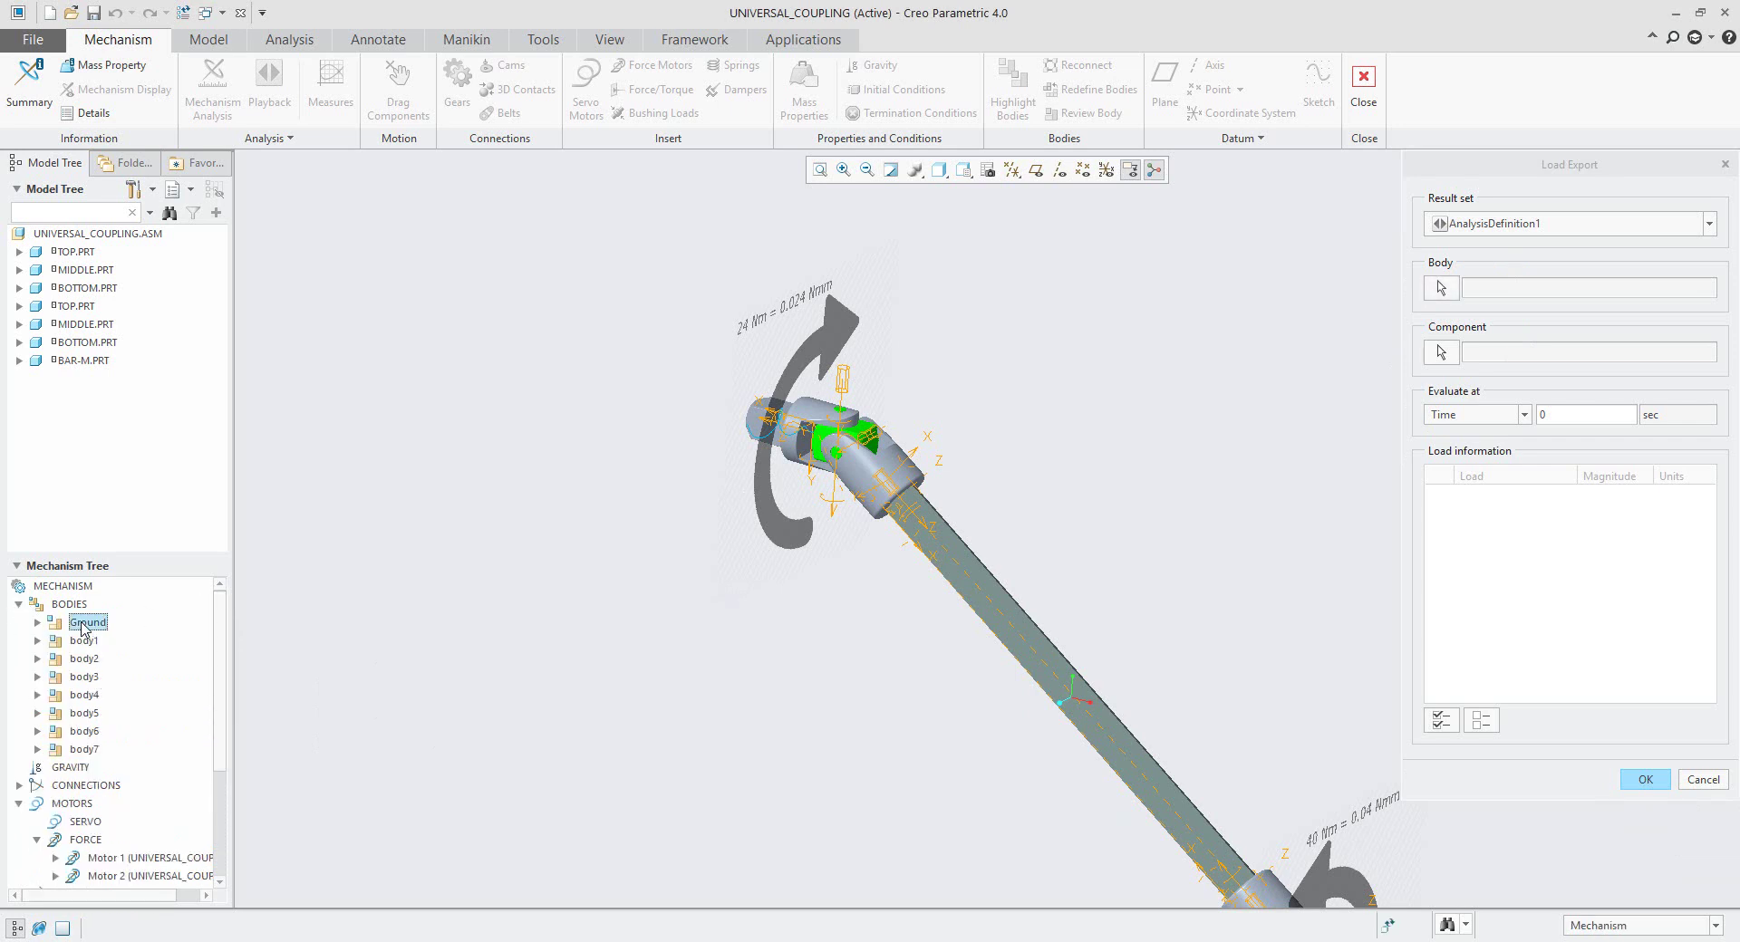
left_click(88, 678)
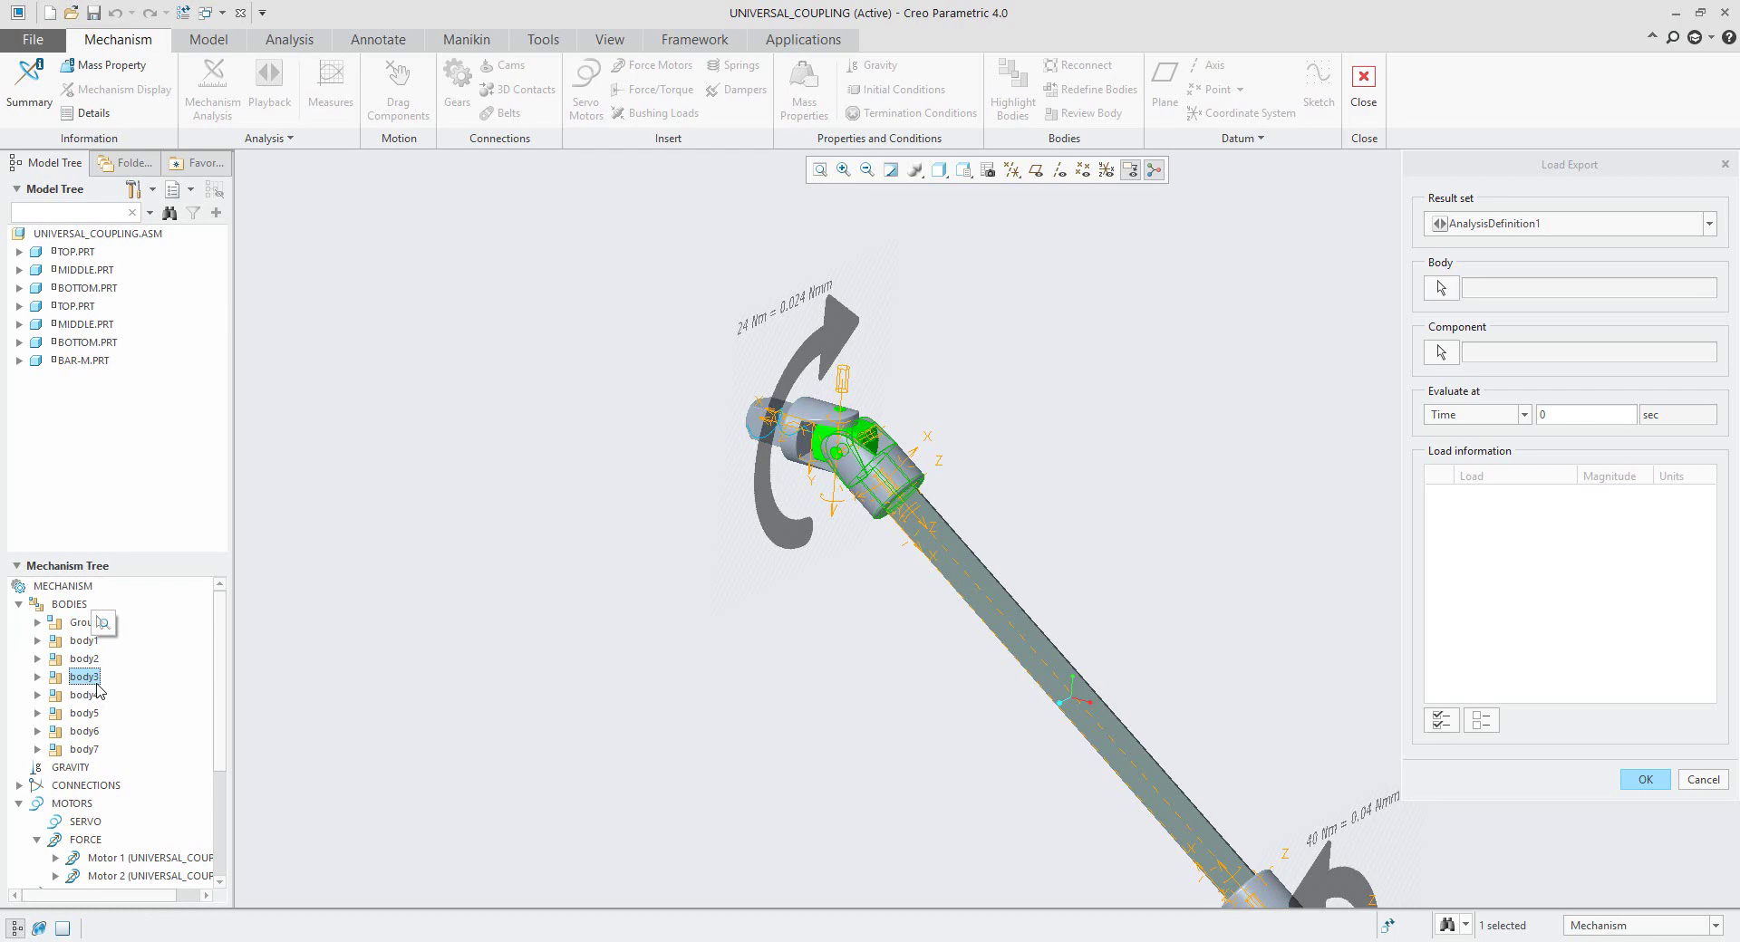
left_click(1441, 289)
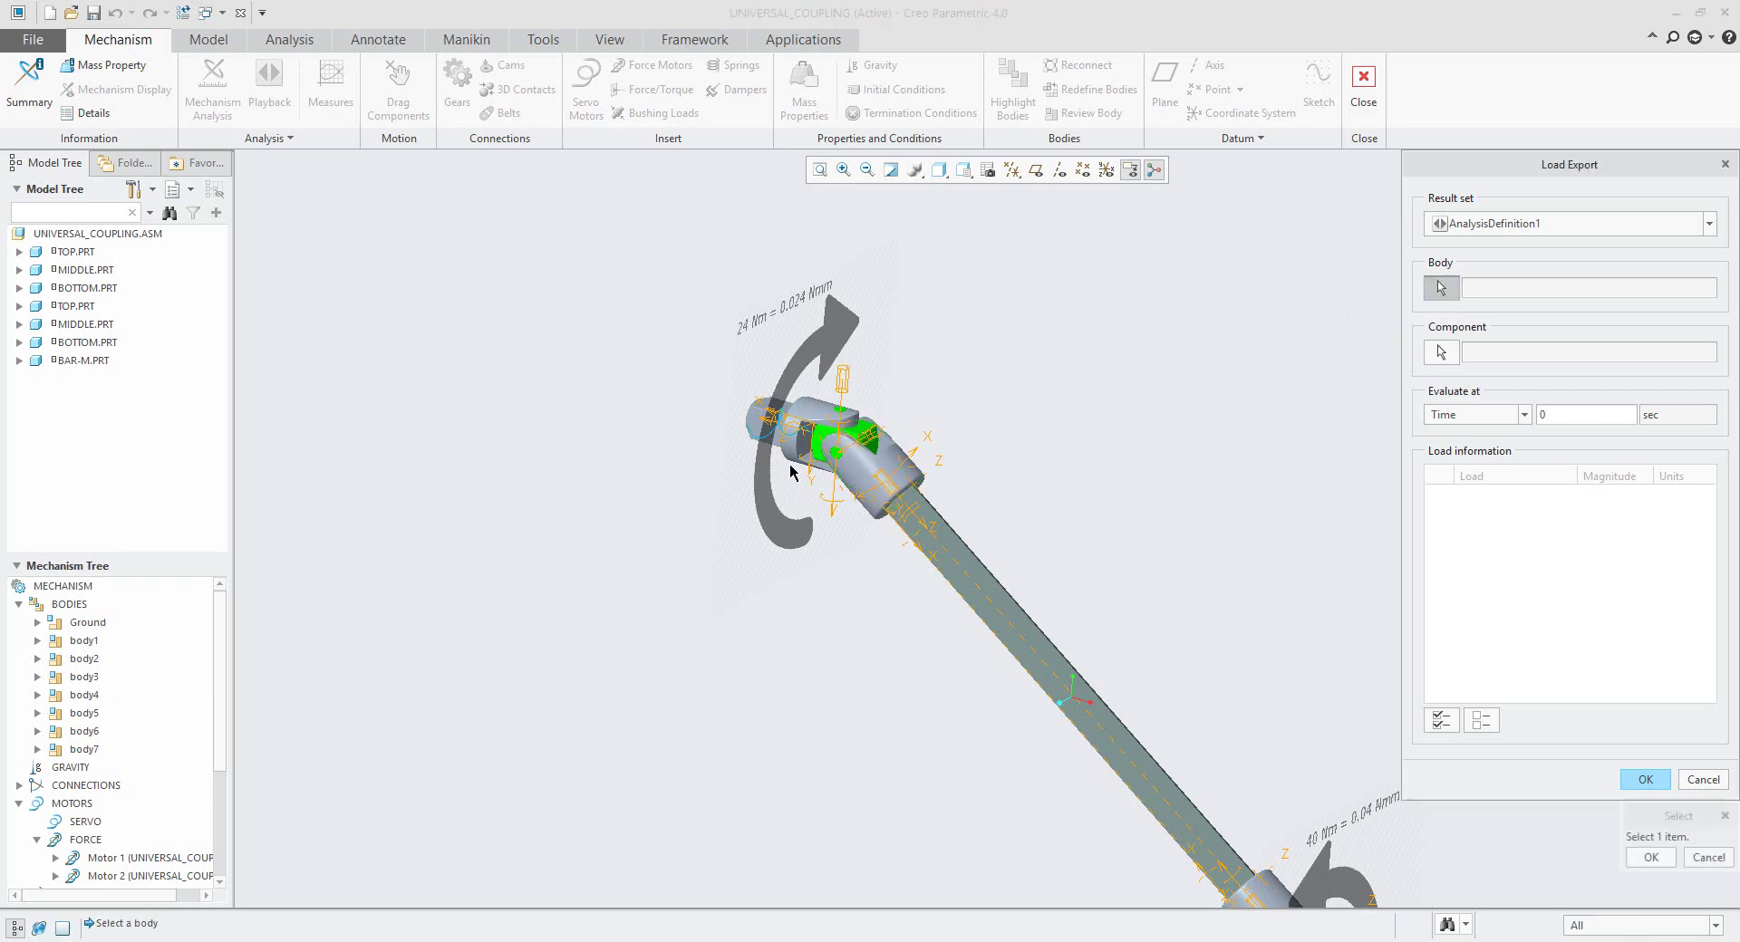
scroll(827, 474, "up", 1)
scroll(827, 474, "up", 1)
left_click(827, 421)
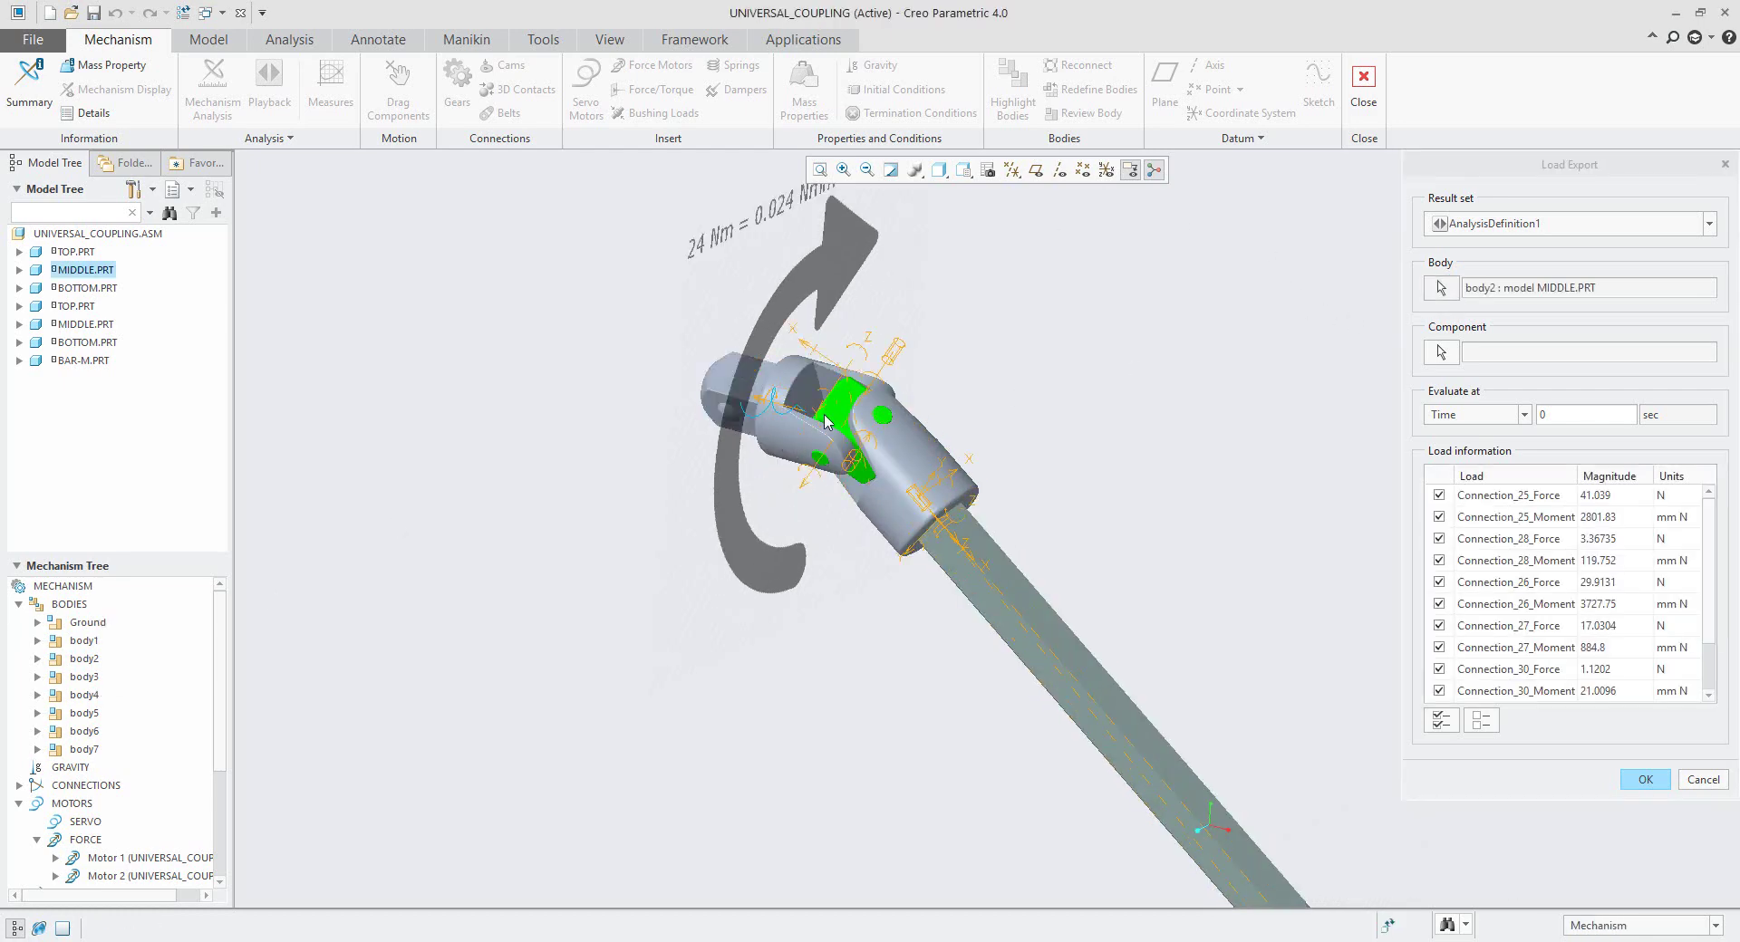
Step: Choose the upper joint's MIDDLE.PRT as the load export component and export all its listed loads
left_click(1442, 353)
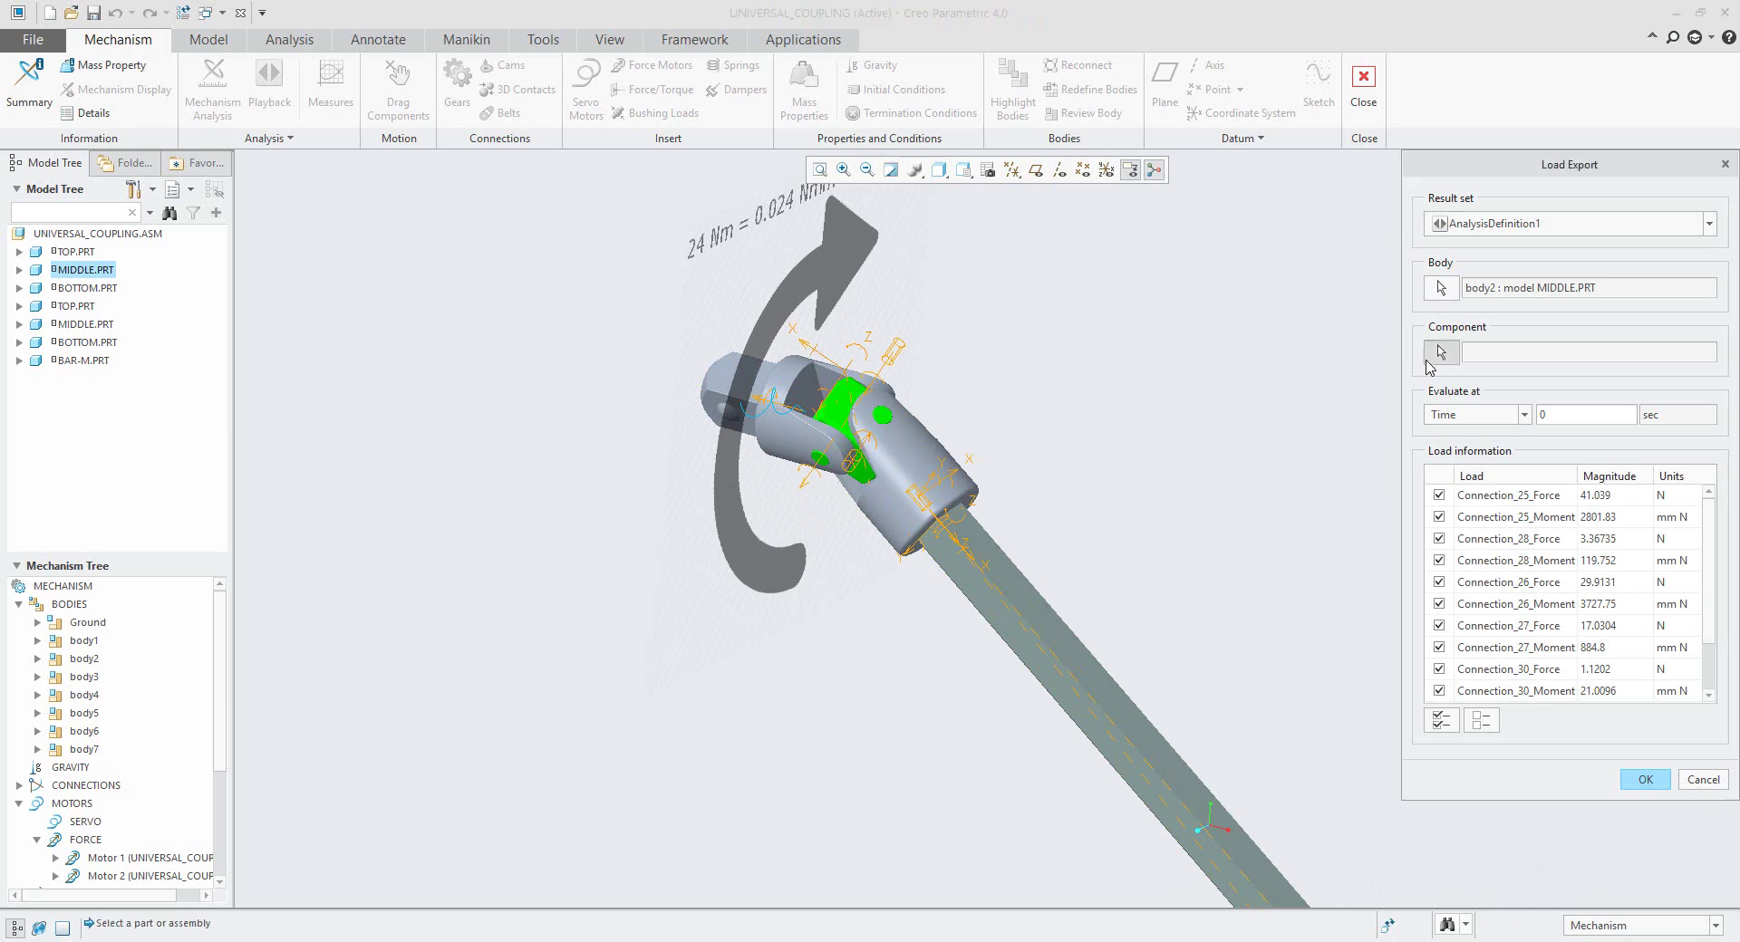
left_click(855, 391)
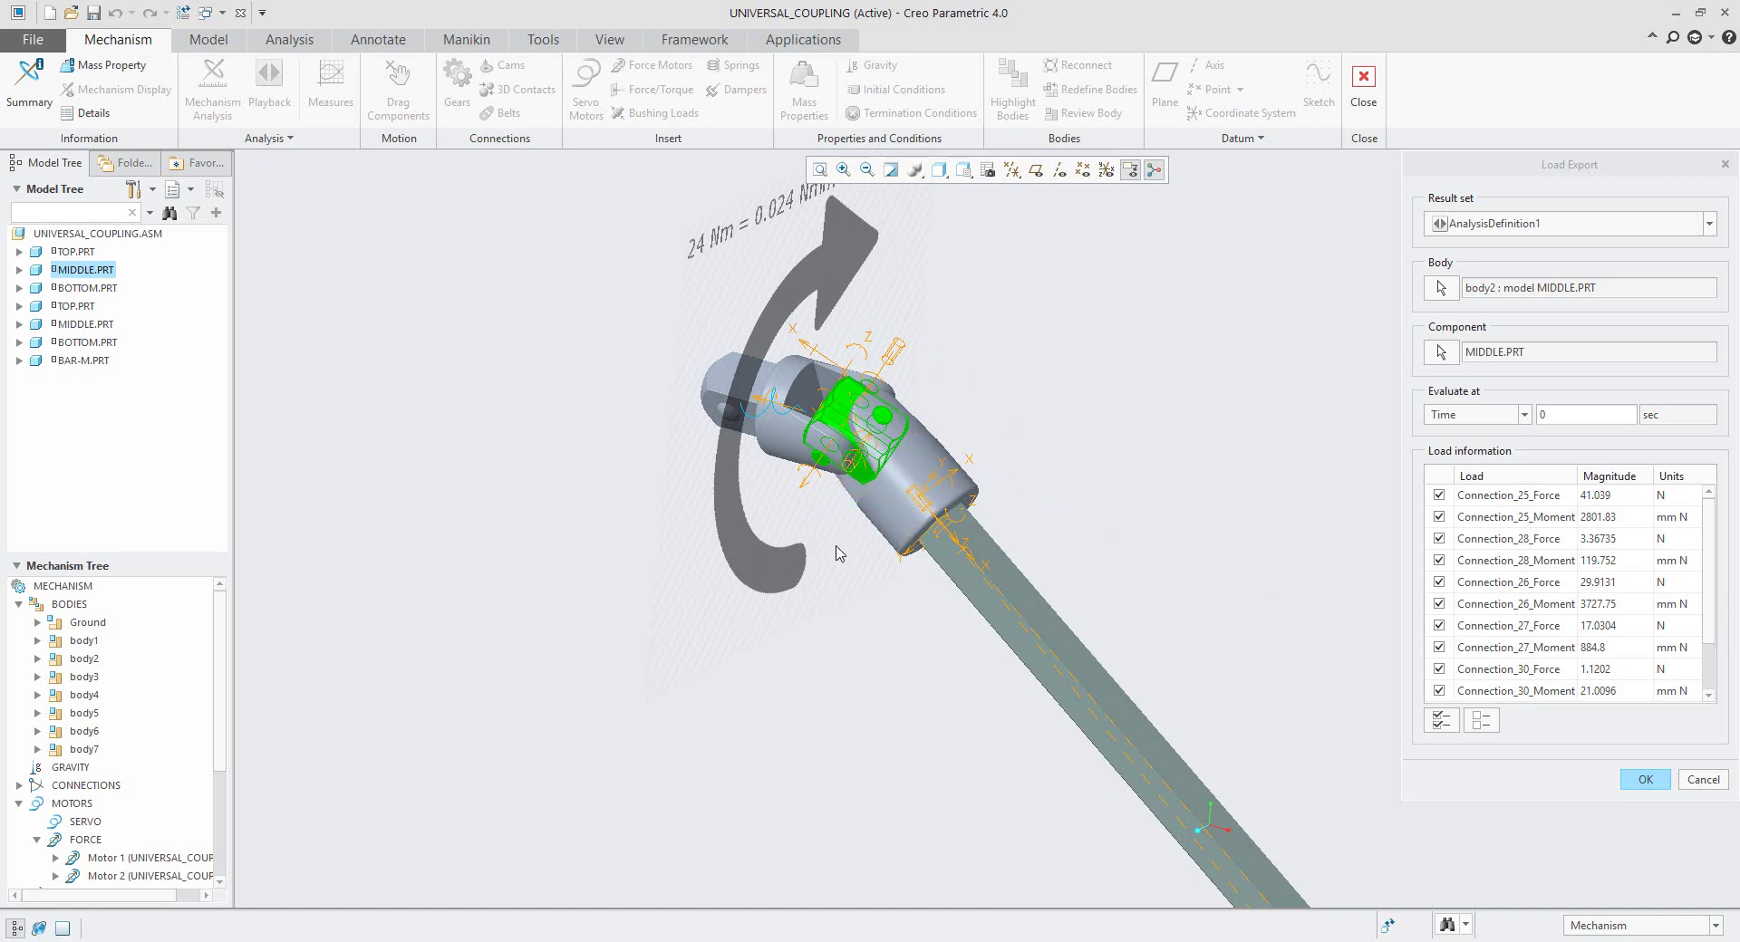
left_click(1405, 802)
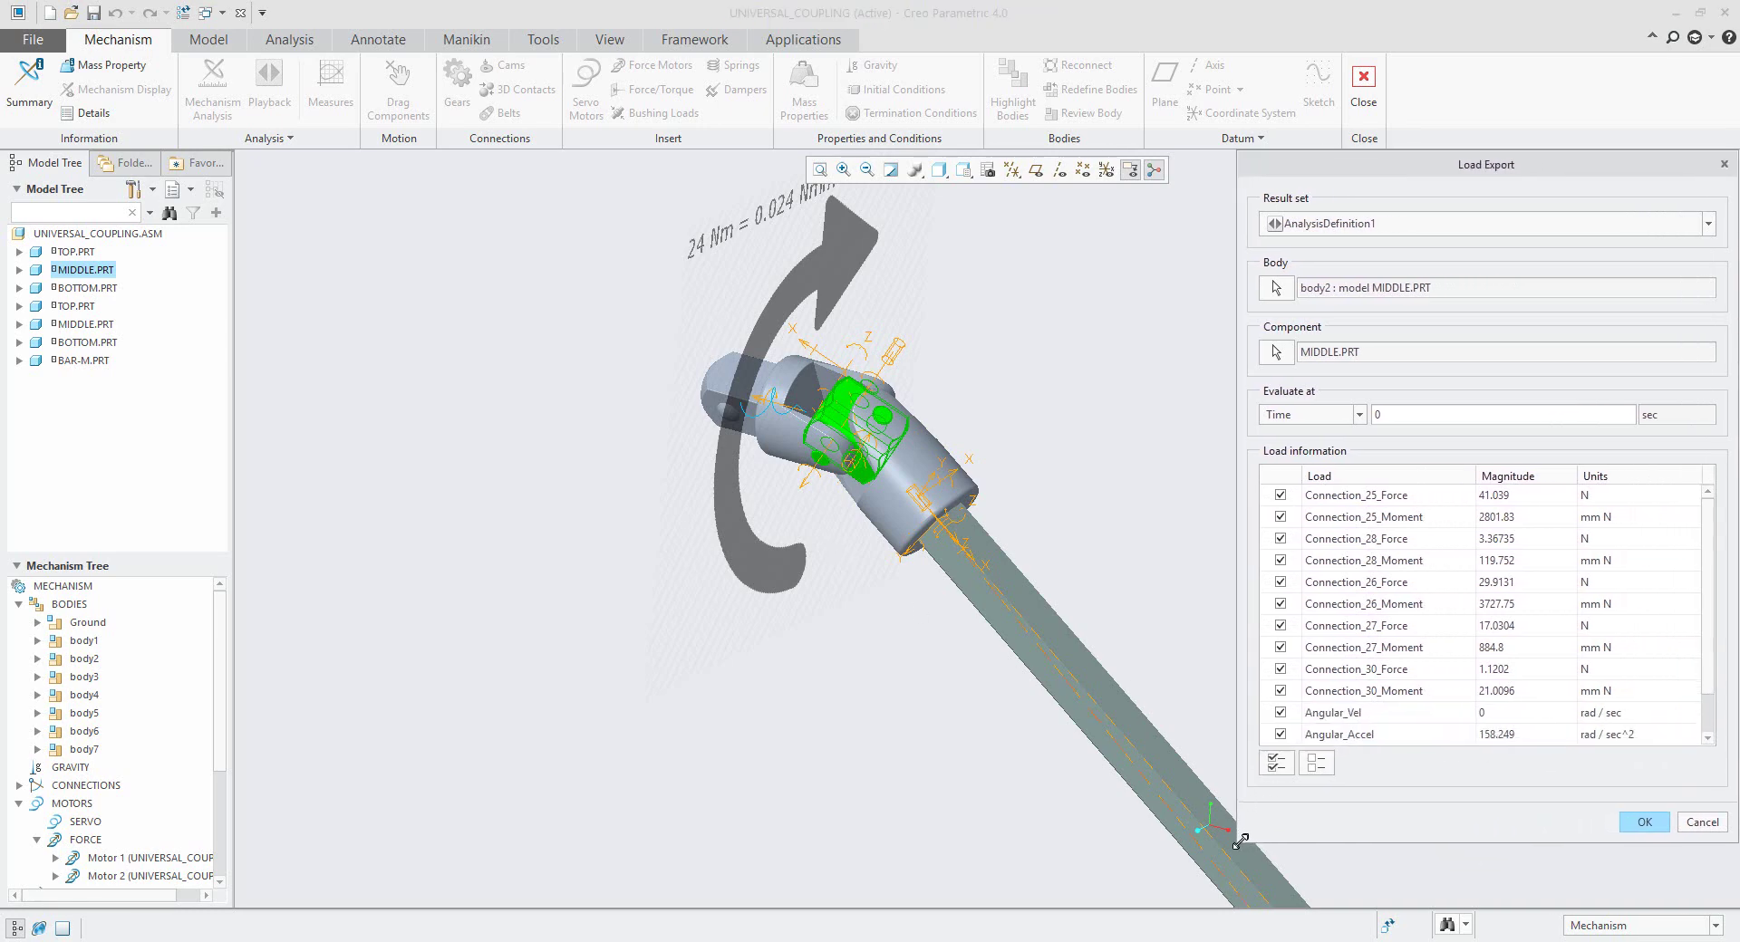
left_click(1645, 824)
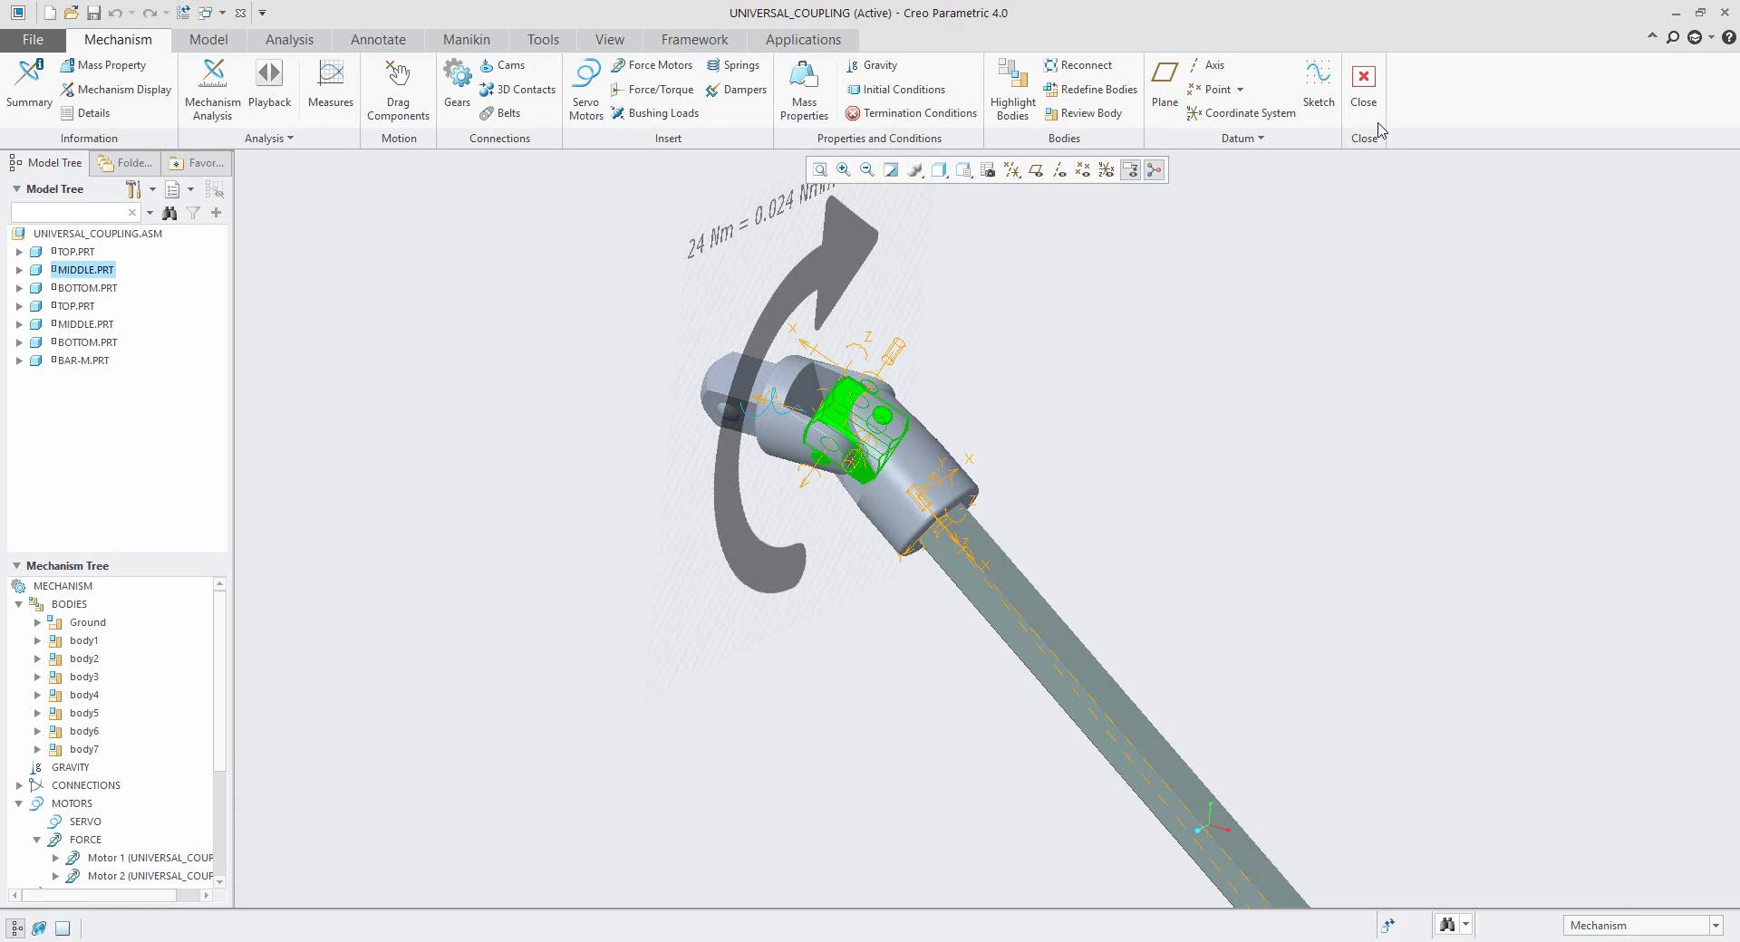
Step: Close the mechanism environment, saving the AnalysisDefinition1 playback, and open the upper joint's MIDDLE.PRT in its own window
left_click(1363, 84)
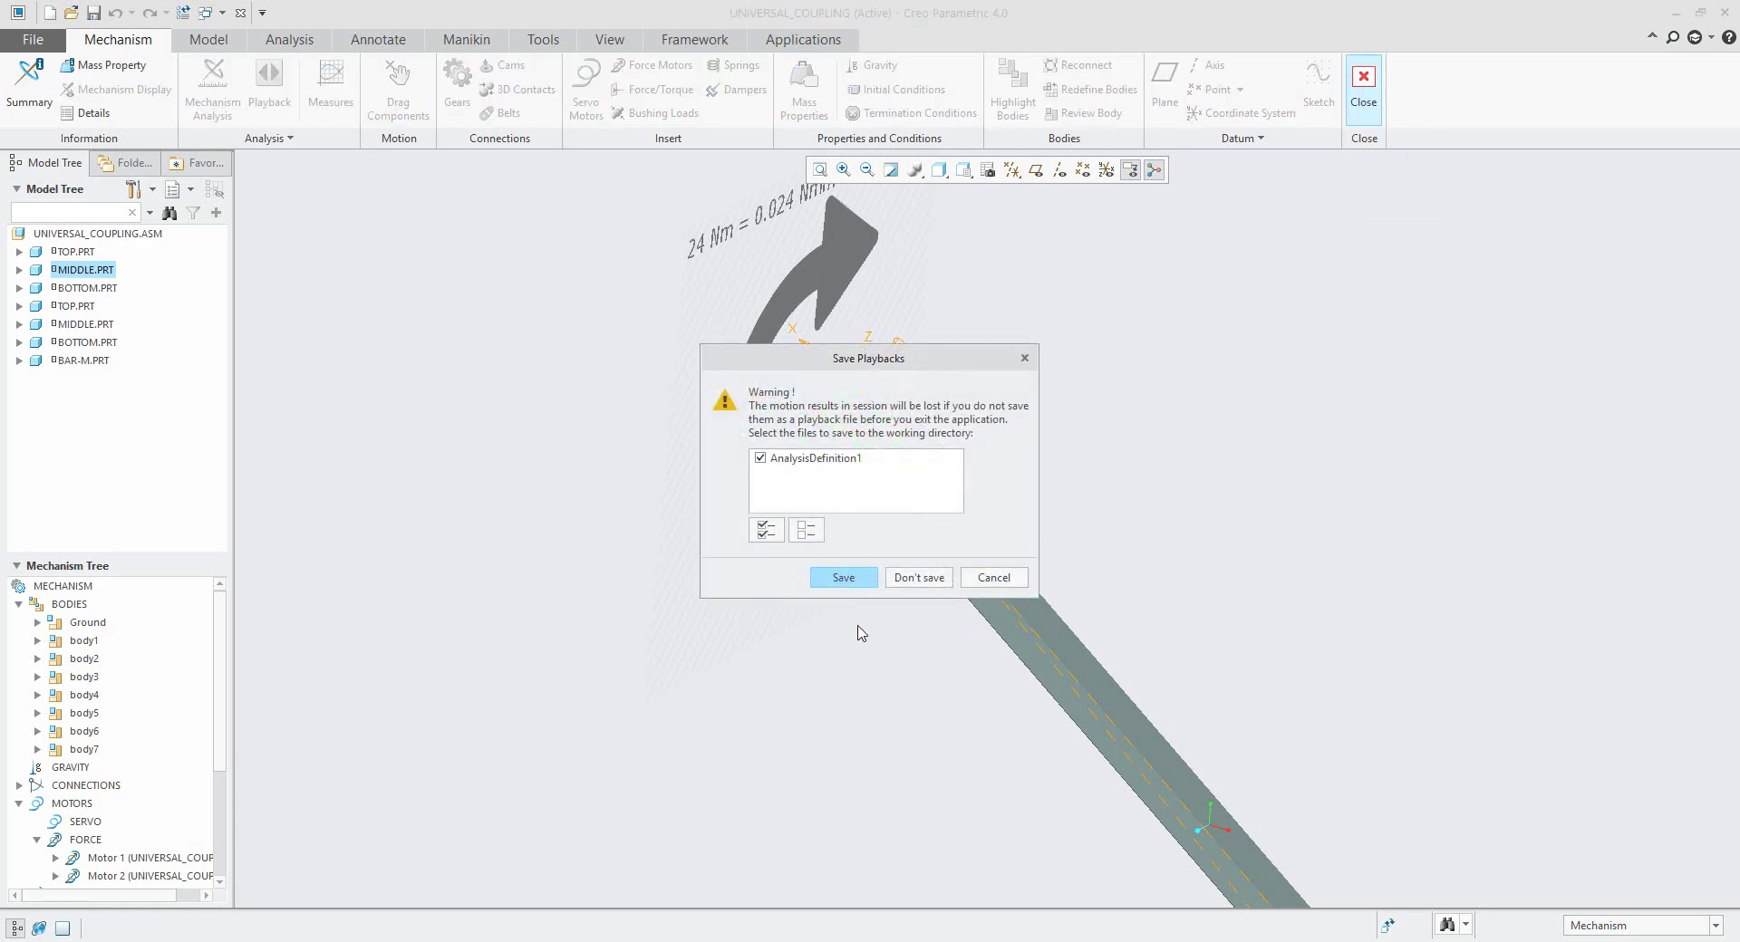
left_click(858, 577)
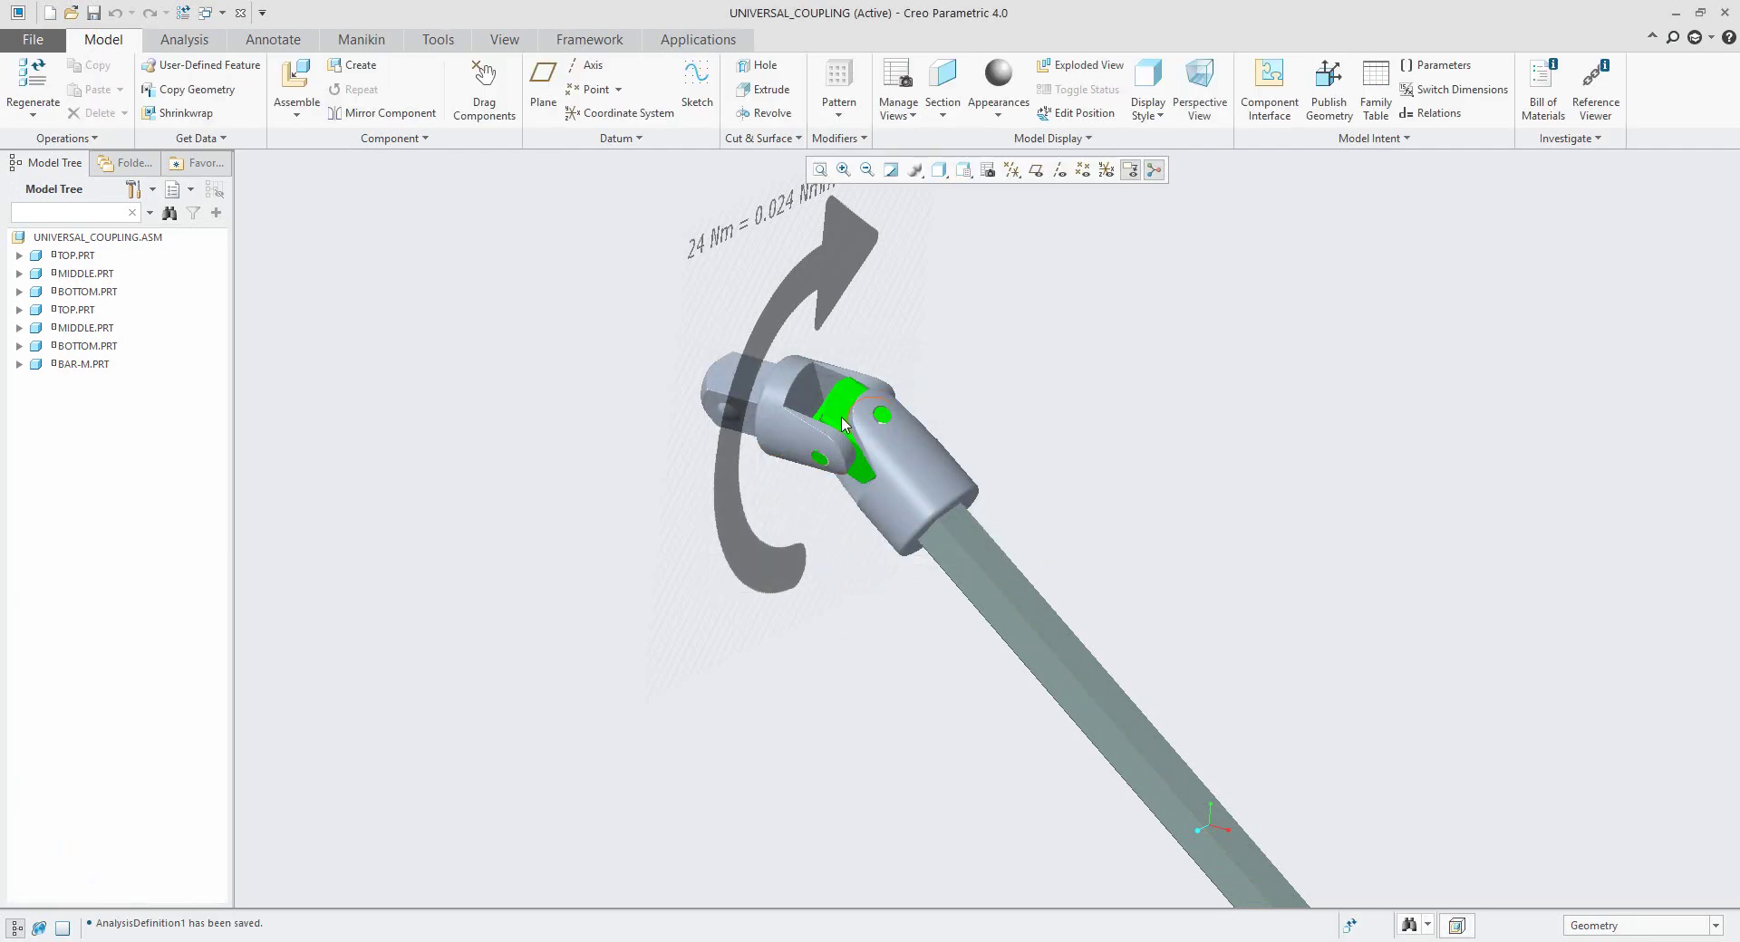
left_click(94, 275)
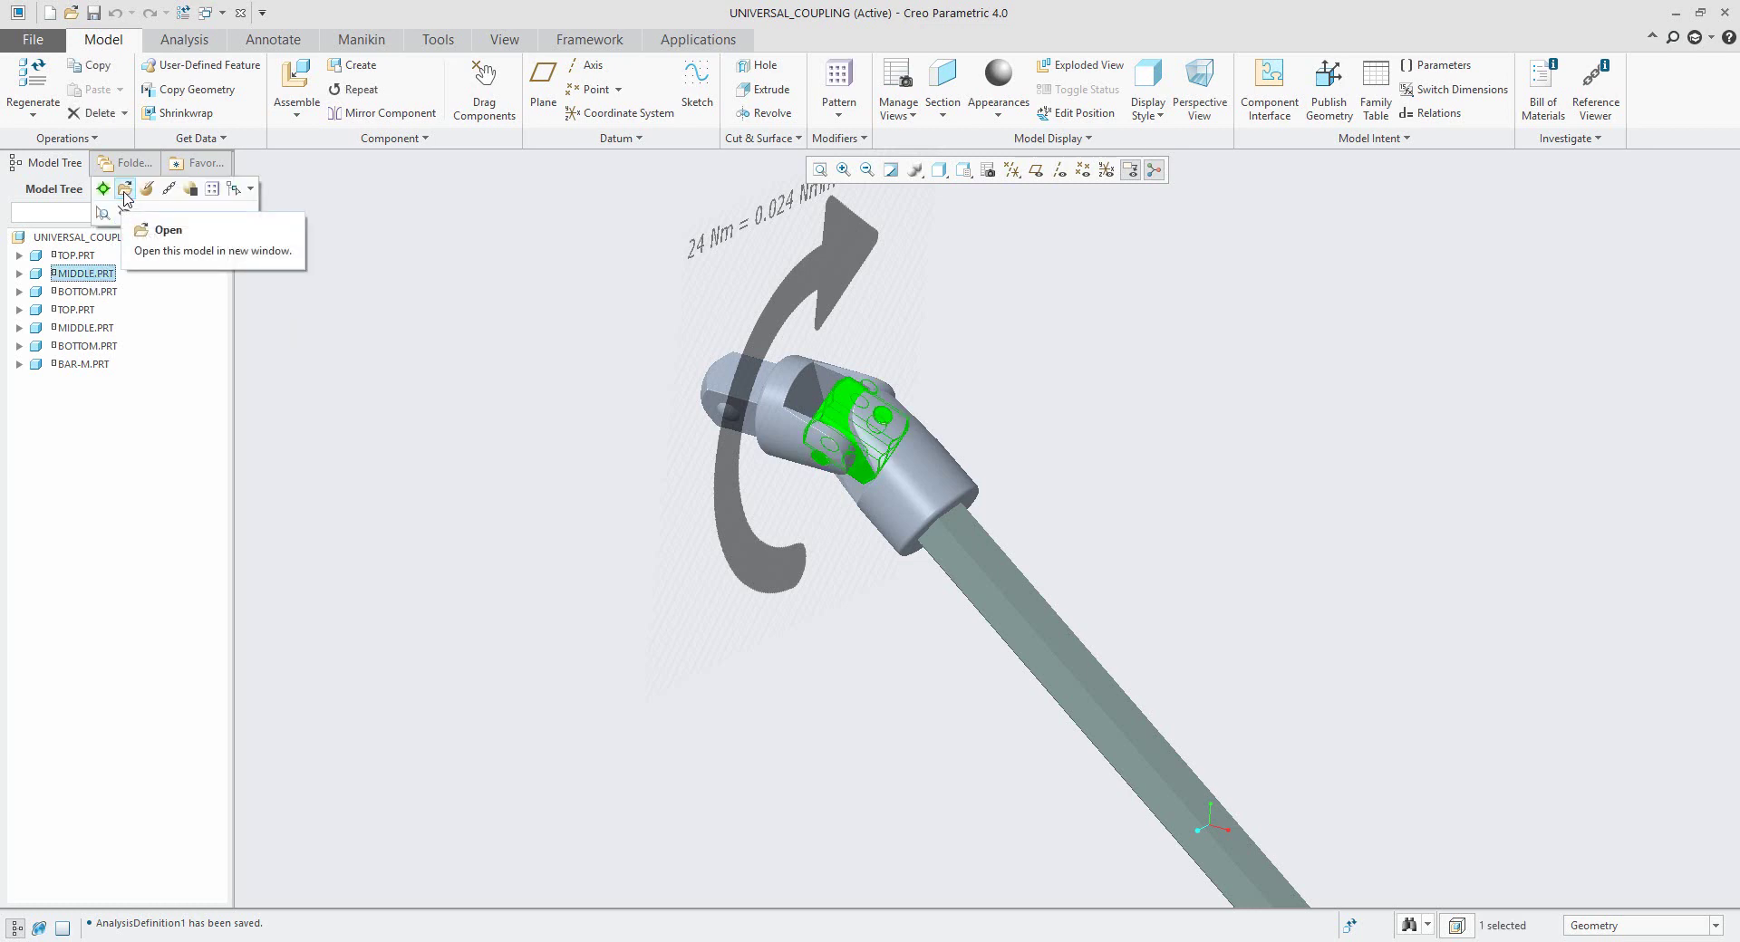
left_click(124, 194)
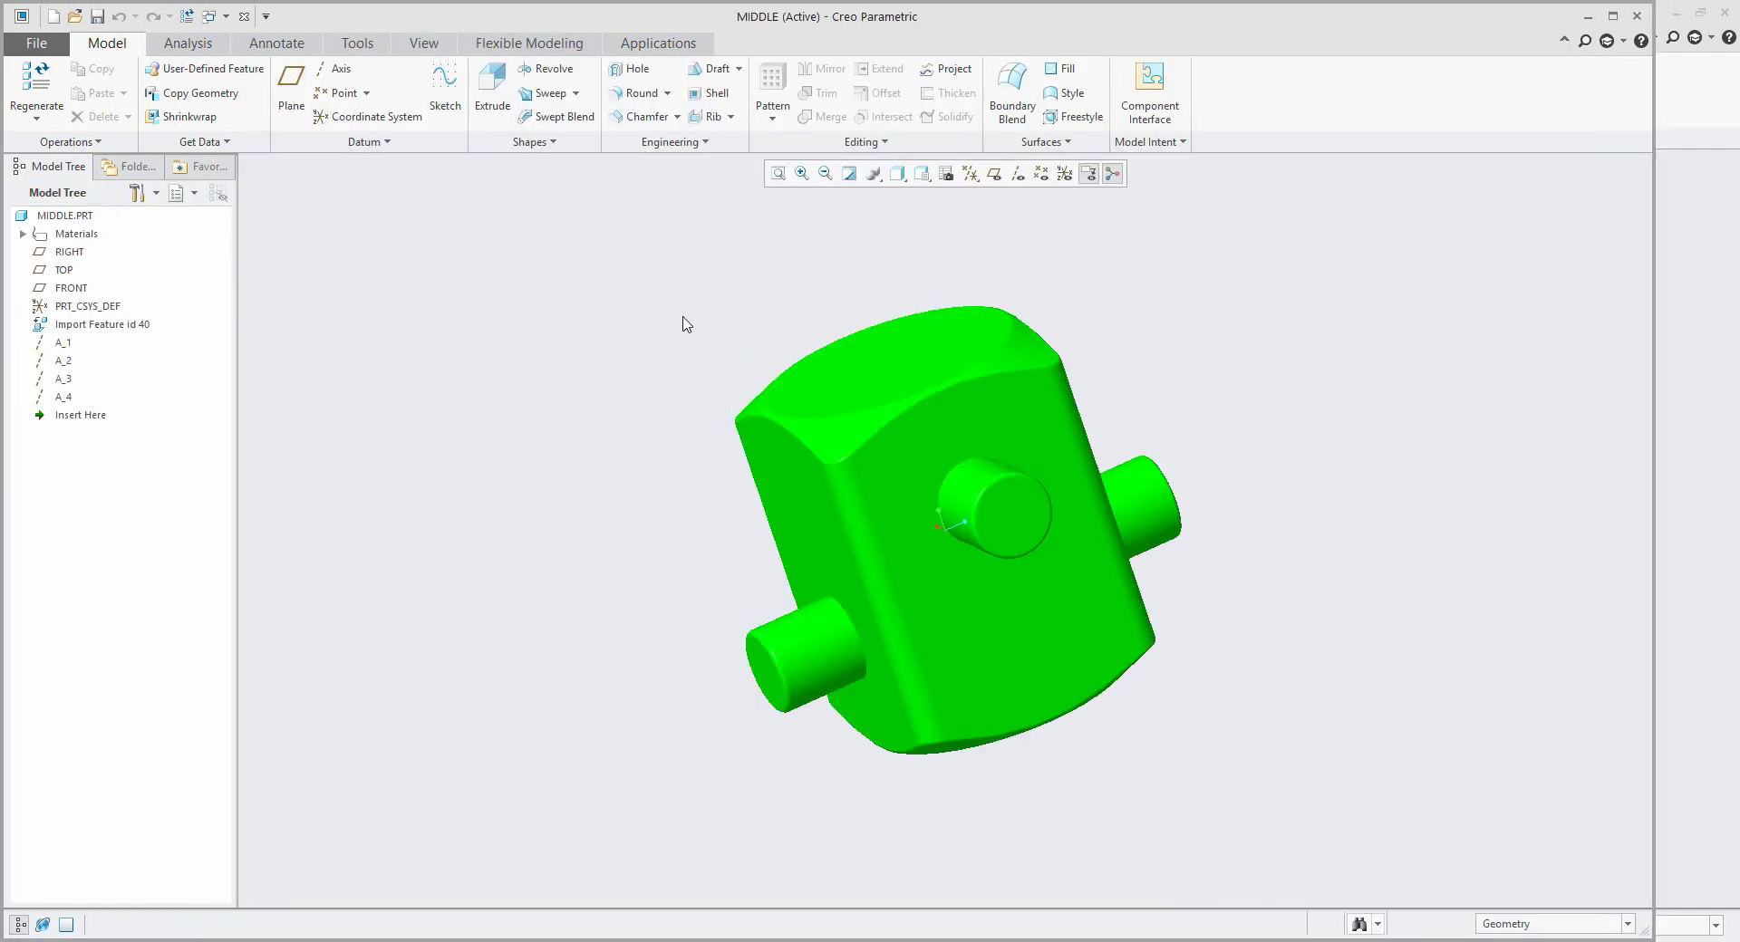
Step: Enter Creo Simulate in Structure mode for the middle part and maximize its window
left_click(662, 45)
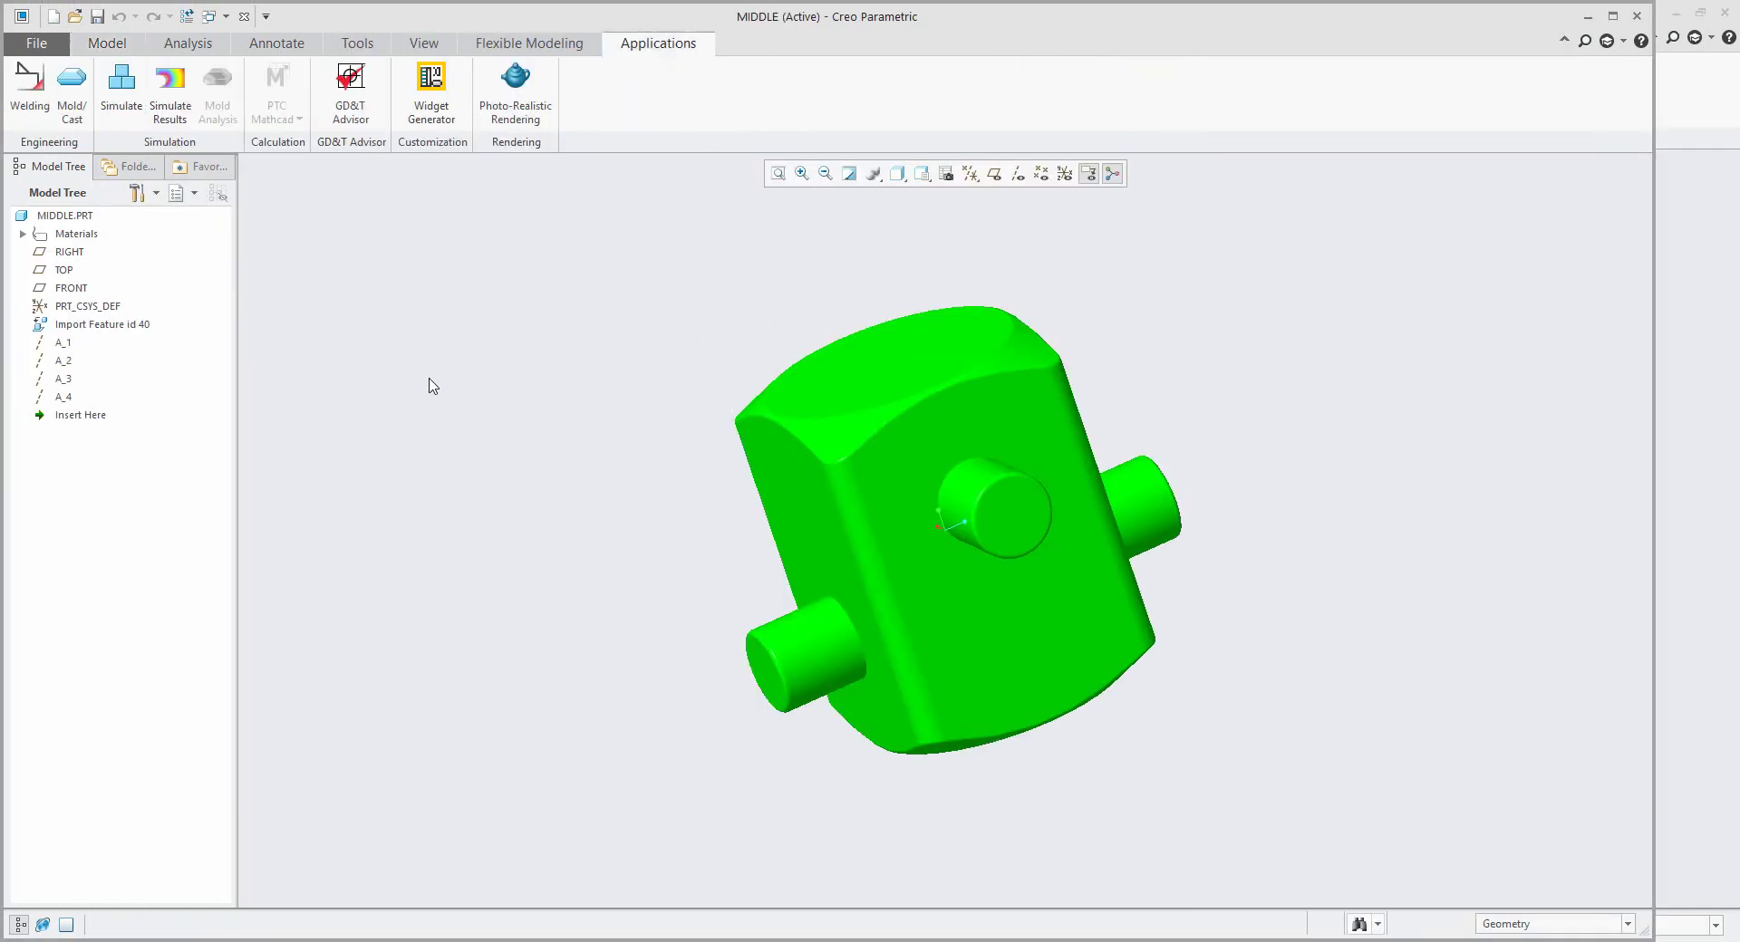
left_click(132, 87)
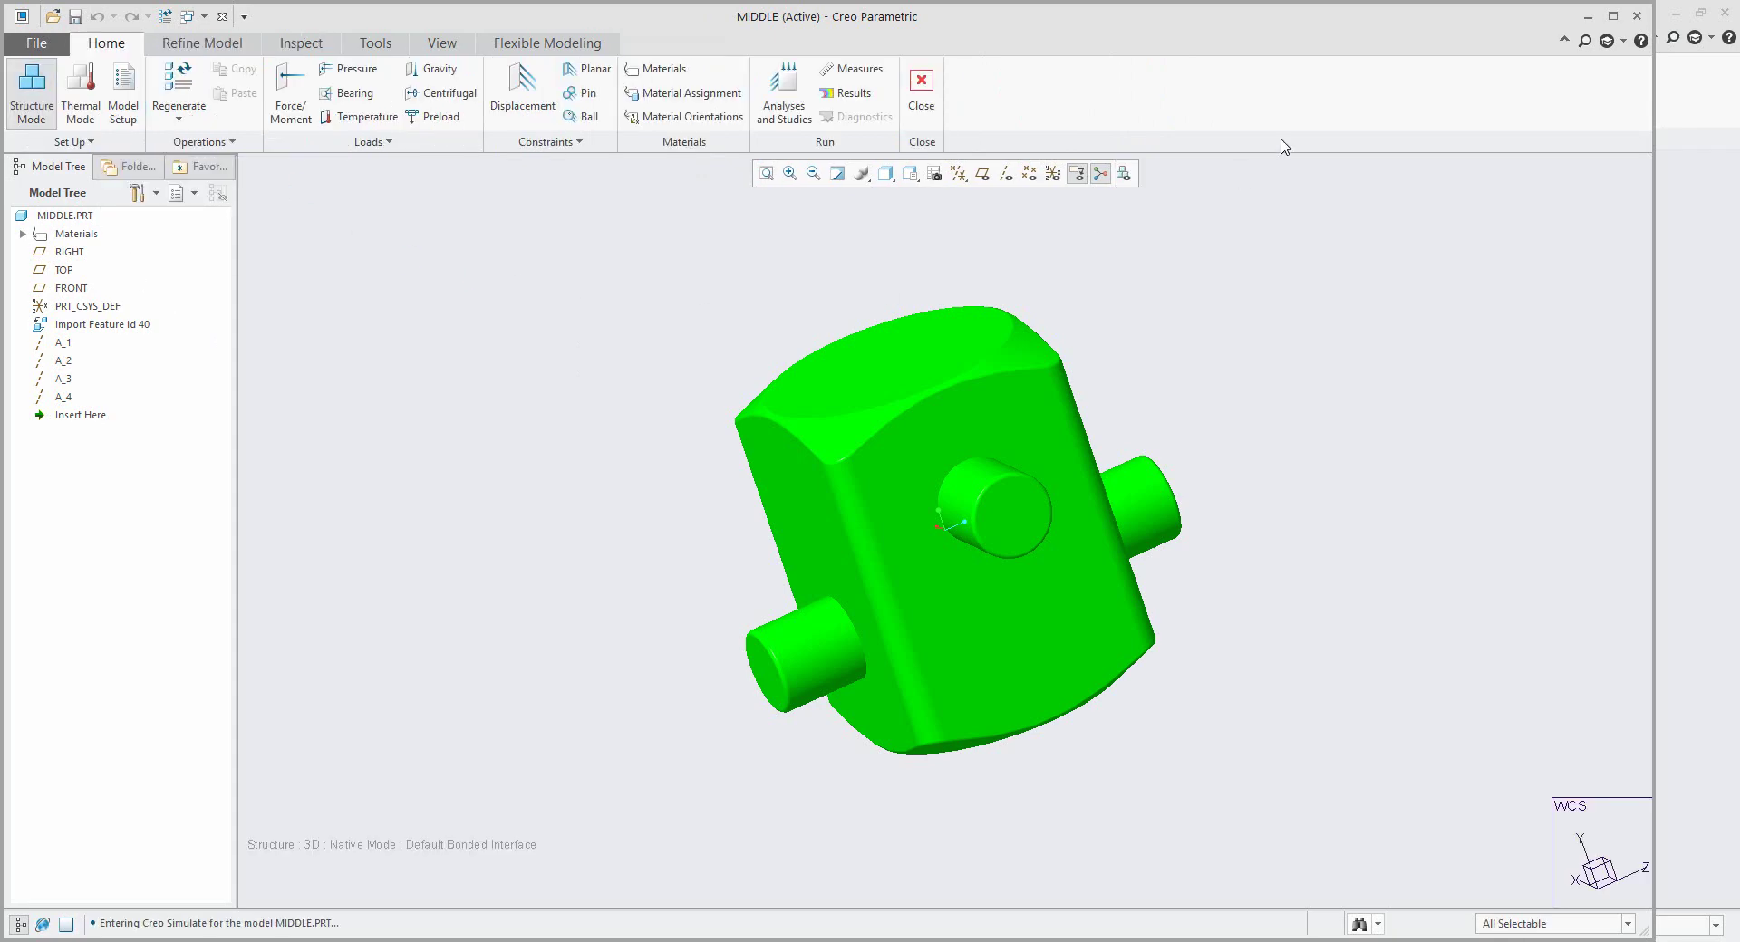
left_click(1612, 16)
Step: Import all the listed mechanism loads into load set MechanismLoadSet1, and expand that set in the model tree to show its loads
middle_click_drag(615, 391, 712, 351)
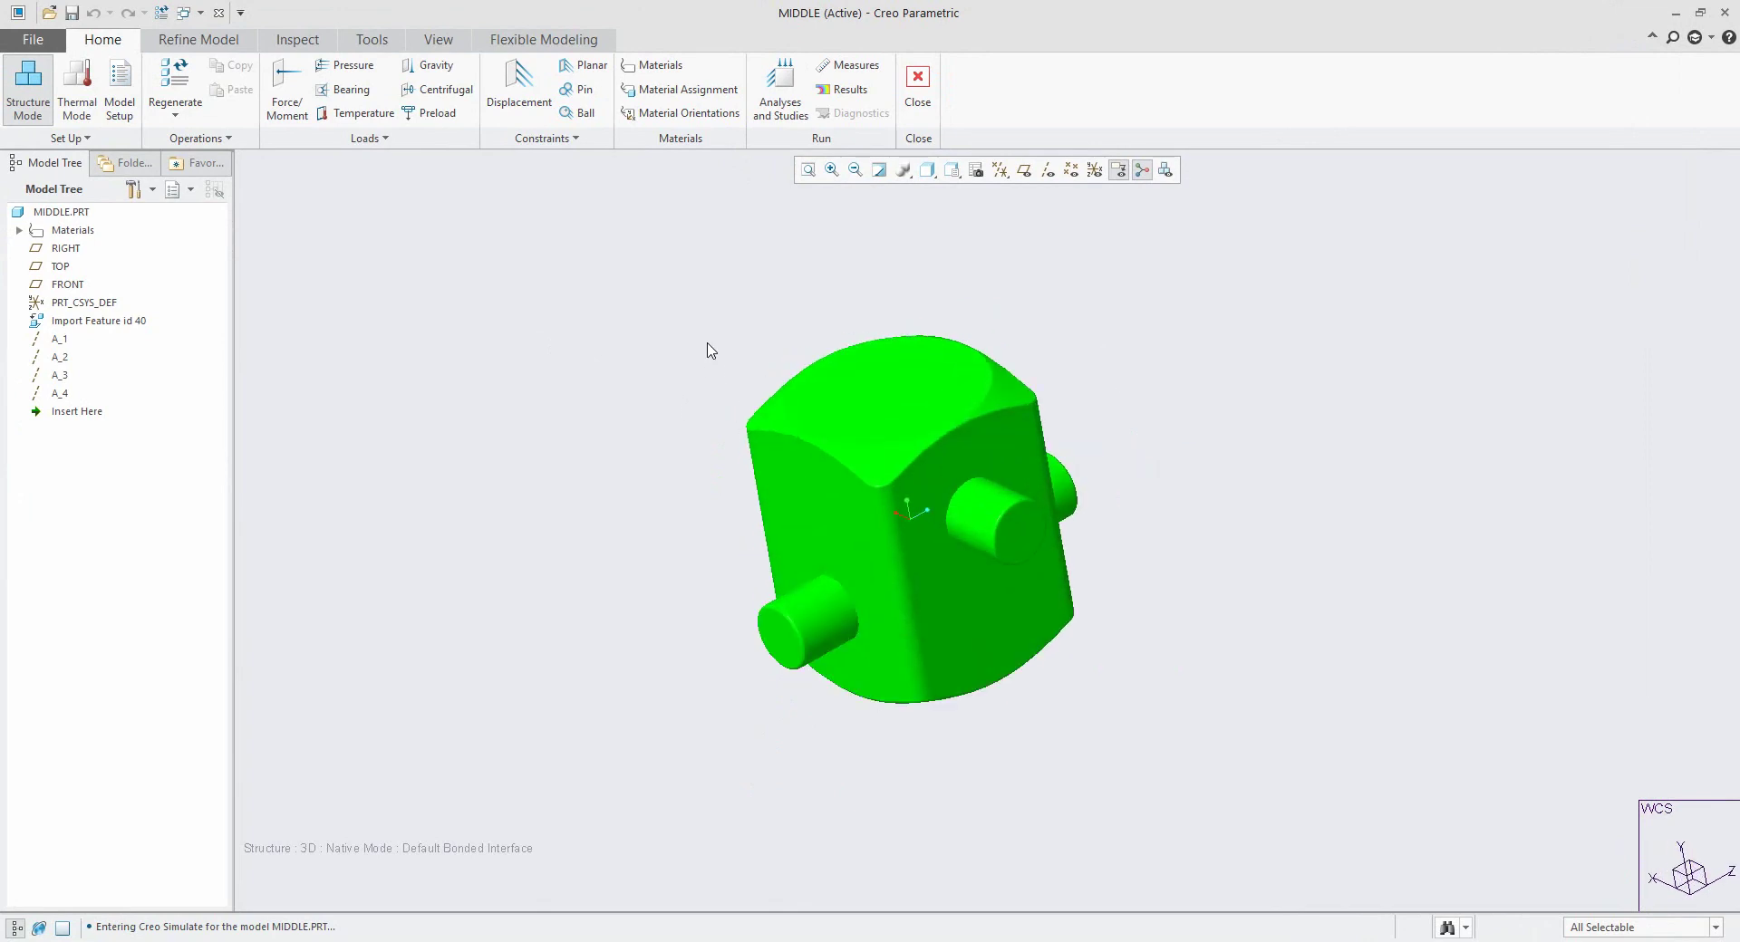
left_click(379, 141)
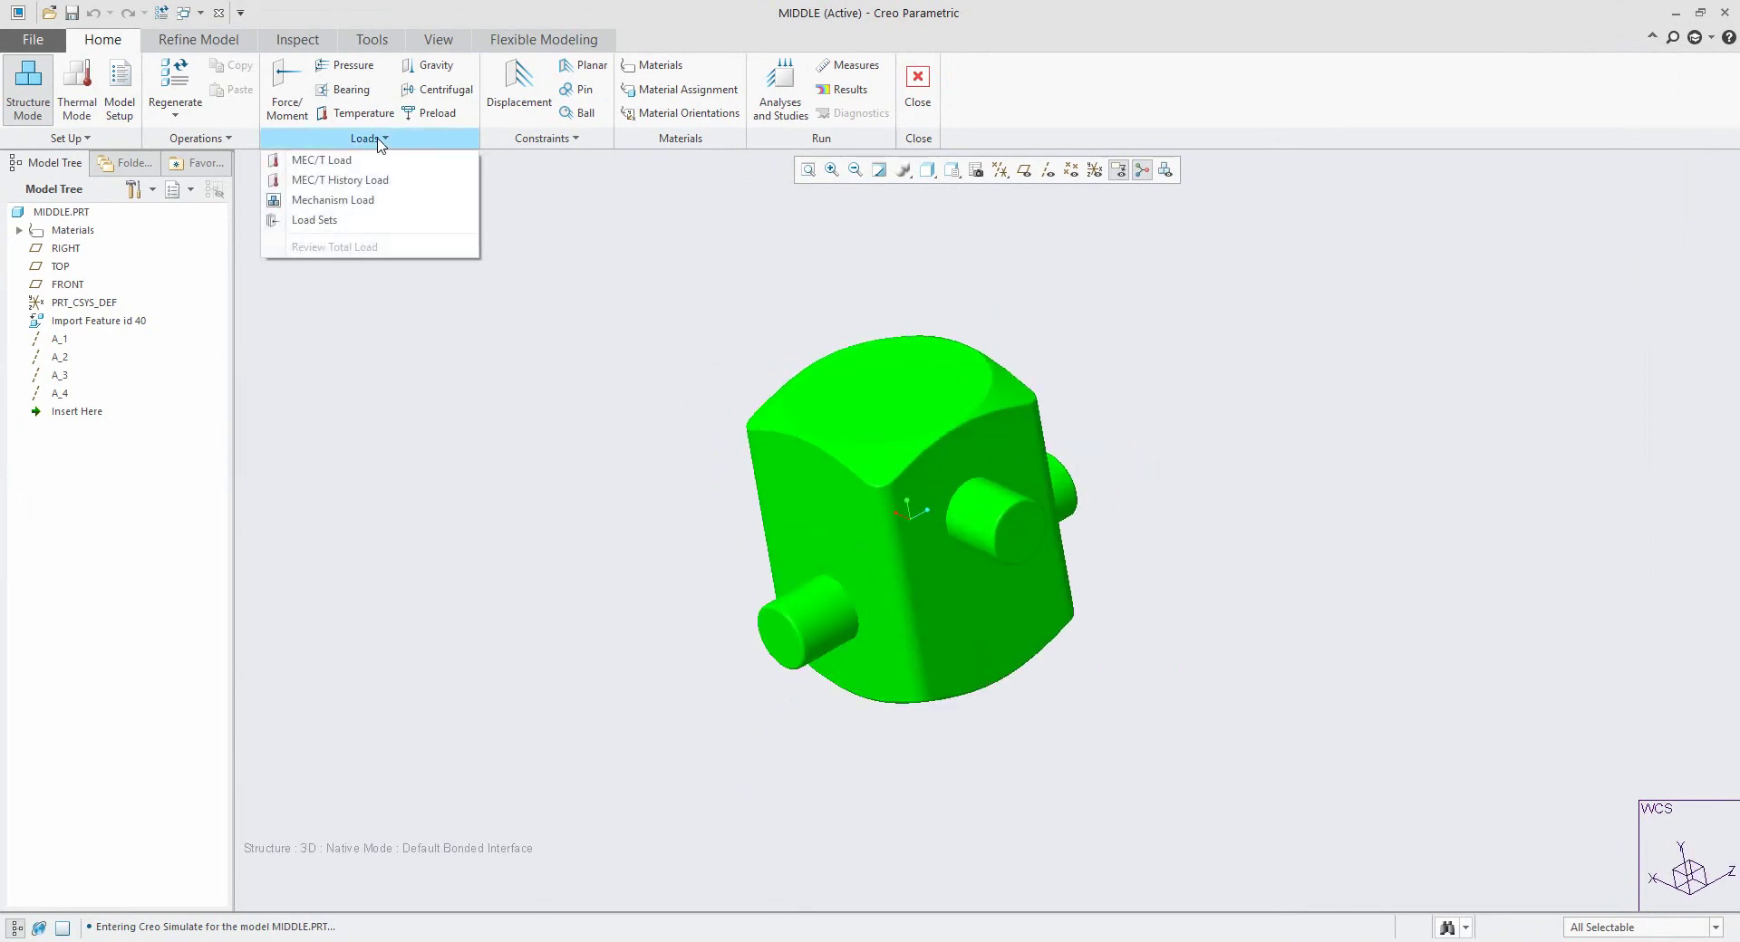
left_click(331, 202)
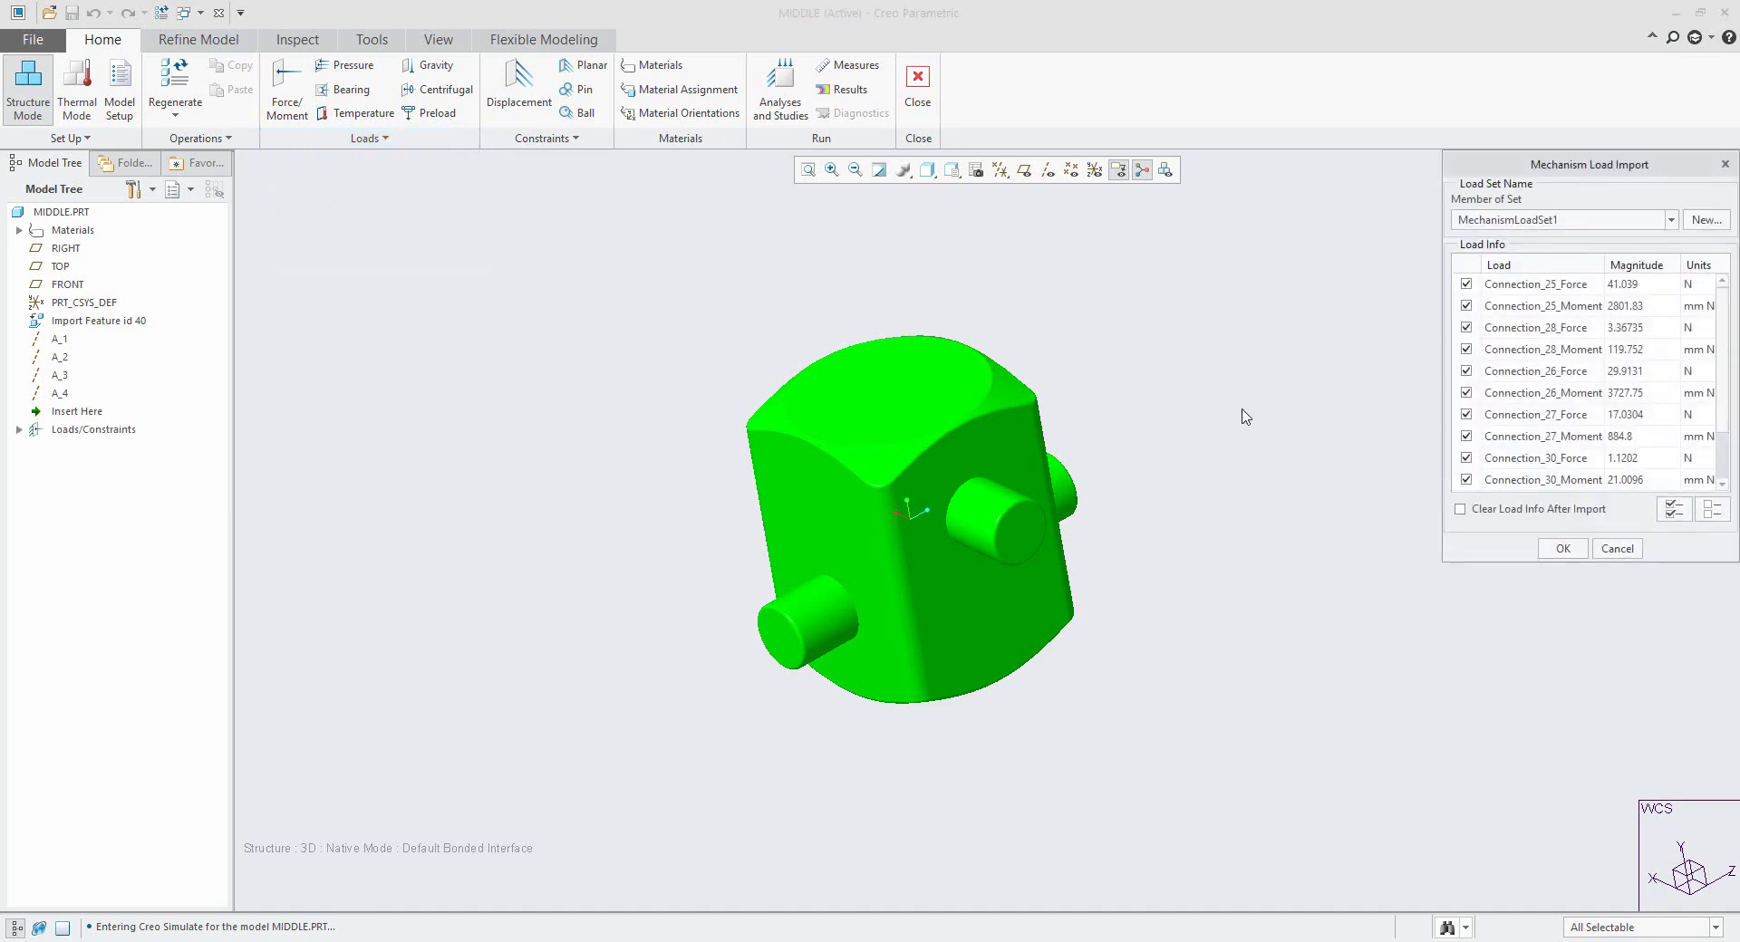
left_click_drag(1442, 561, 1282, 718)
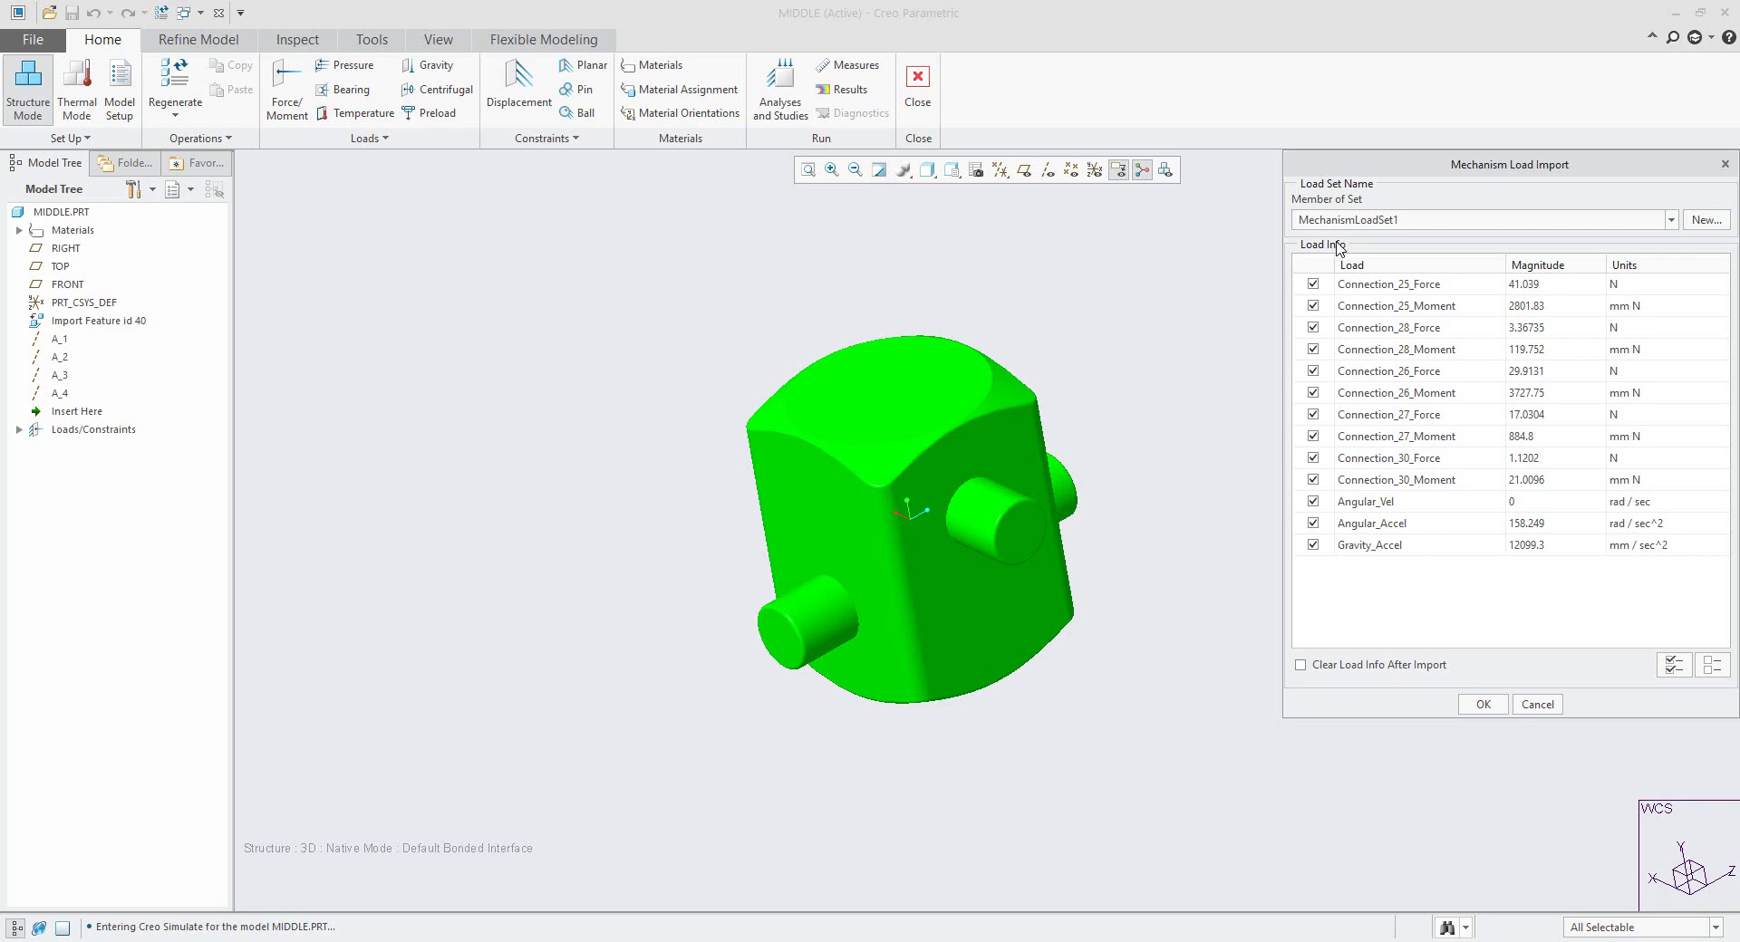
left_click(1483, 704)
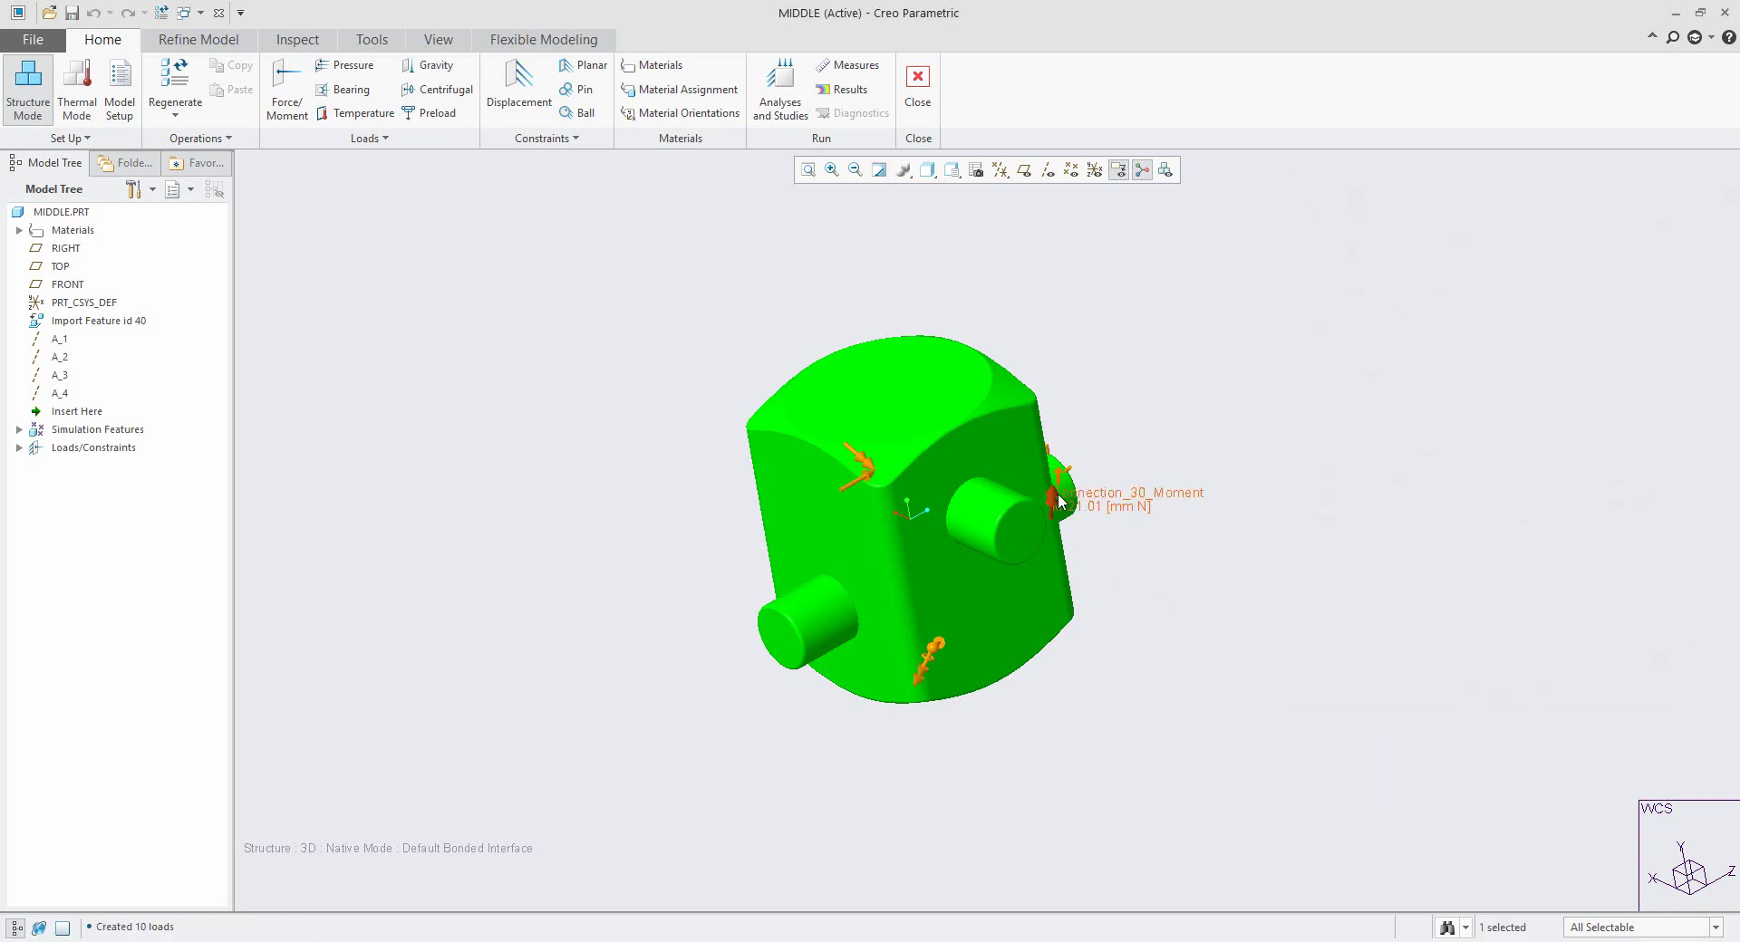
mouse_move(1062, 496)
middle_mouse_down()
mouse_move(1099, 473)
mouse_move(1083, 501)
middle_mouse_up()
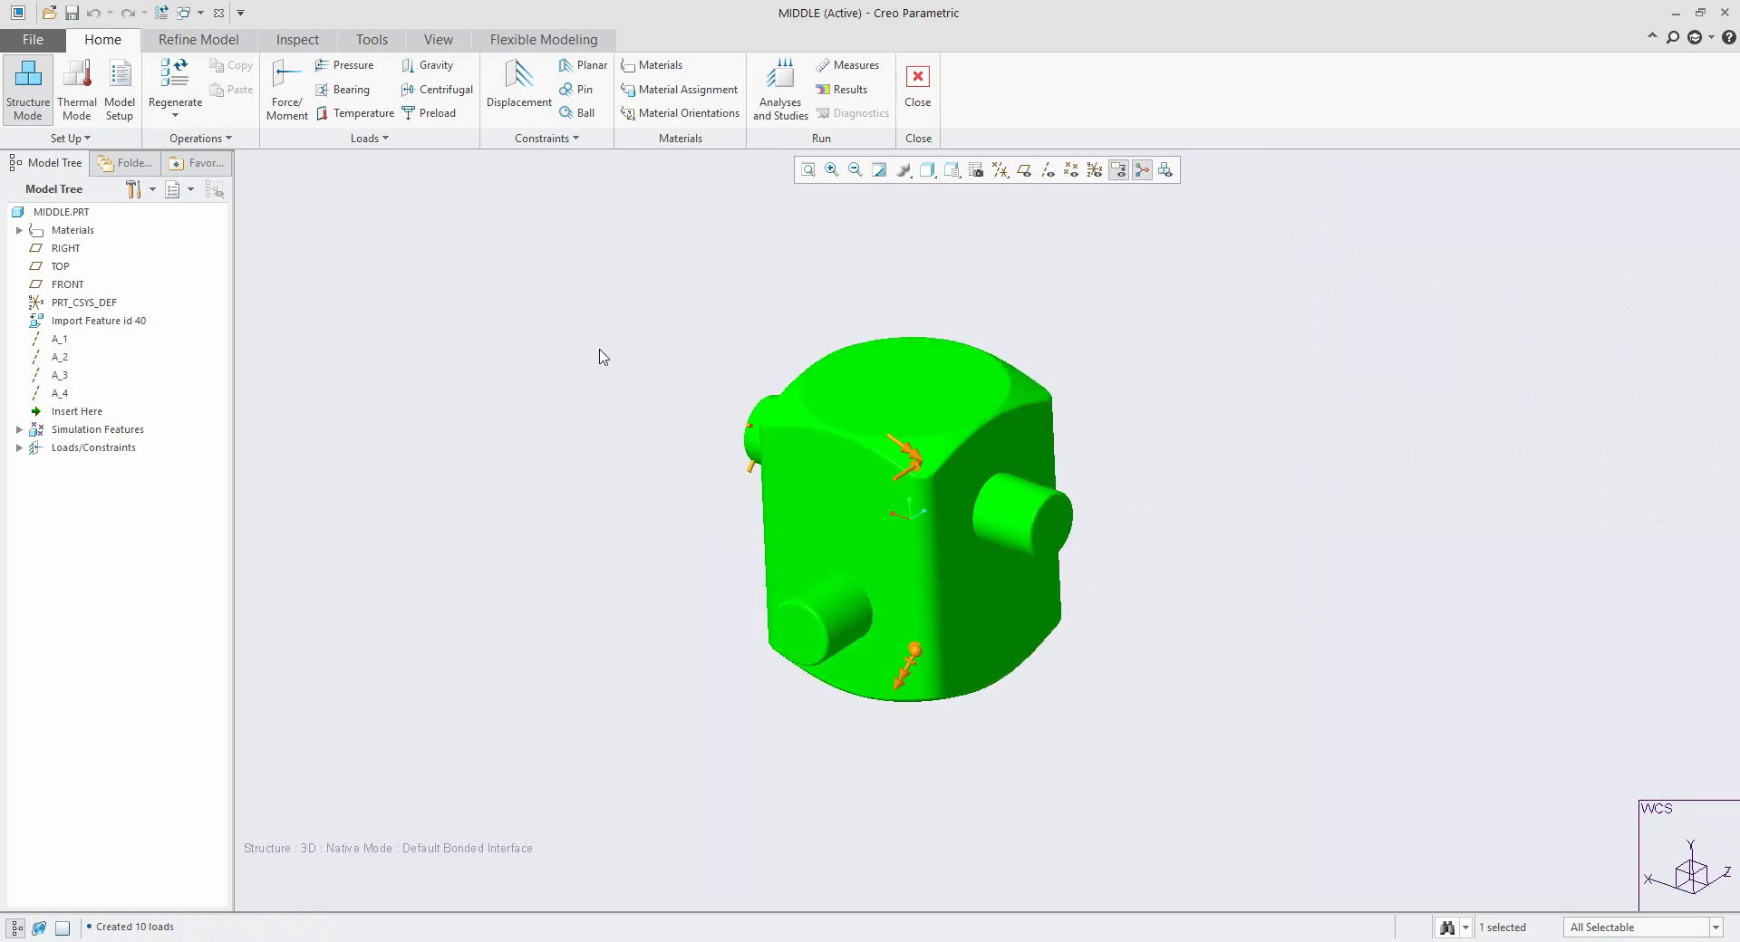
left_click(19, 448)
left_click(37, 466)
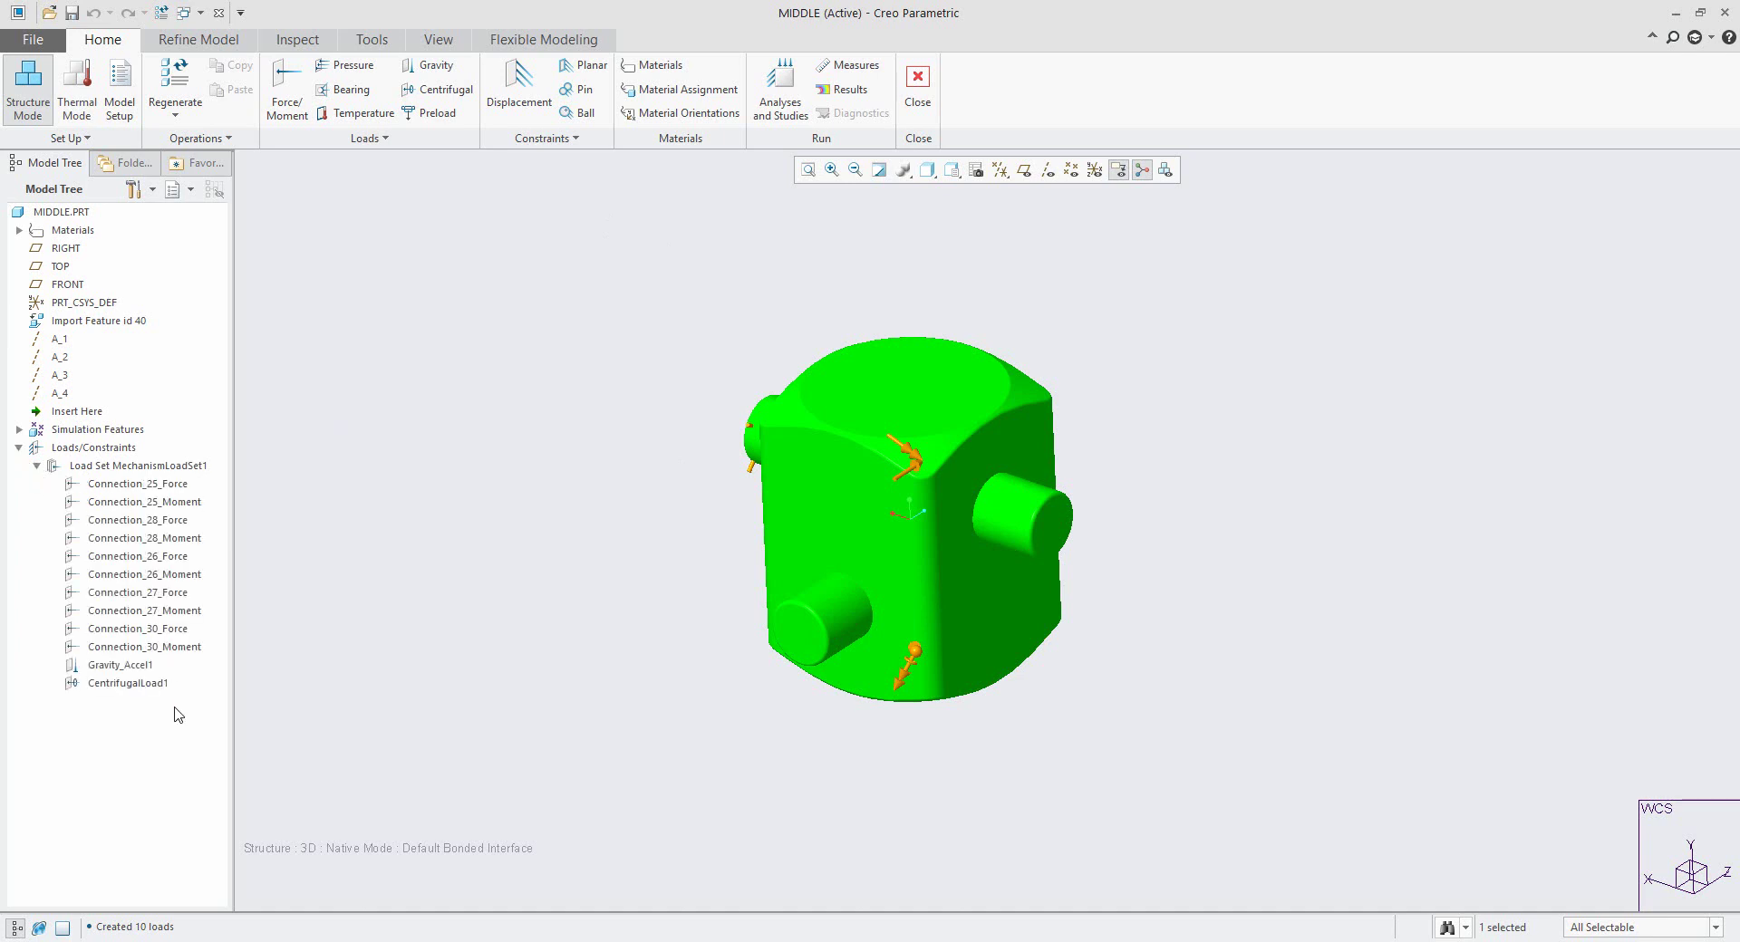